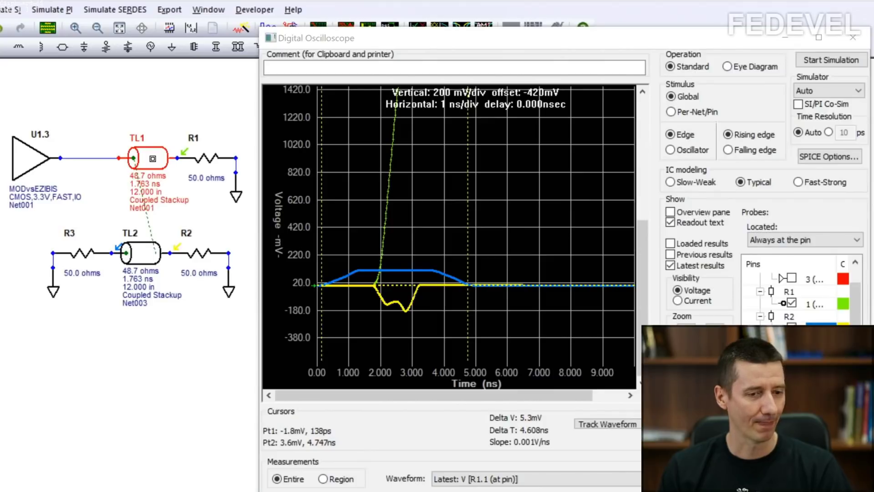
pyautogui.hotkey('alt', 'Tab')
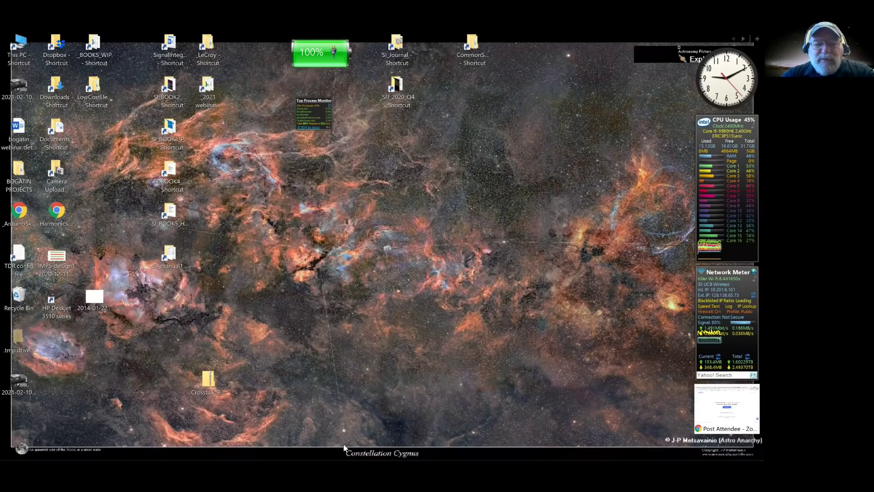
pyautogui.moveTo(236, 437)
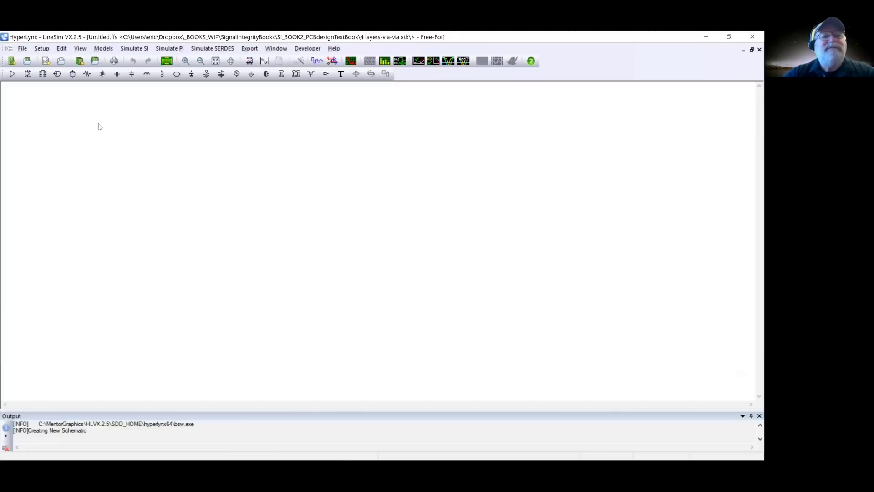
# - Place an IC buffer in the empty schematic and assign it the MODvsEZIBIS model from modvsez.ibs with signal CMOS,3.3V,FAST,IO
pyautogui.click(12, 74)
pyautogui.click(169, 143)
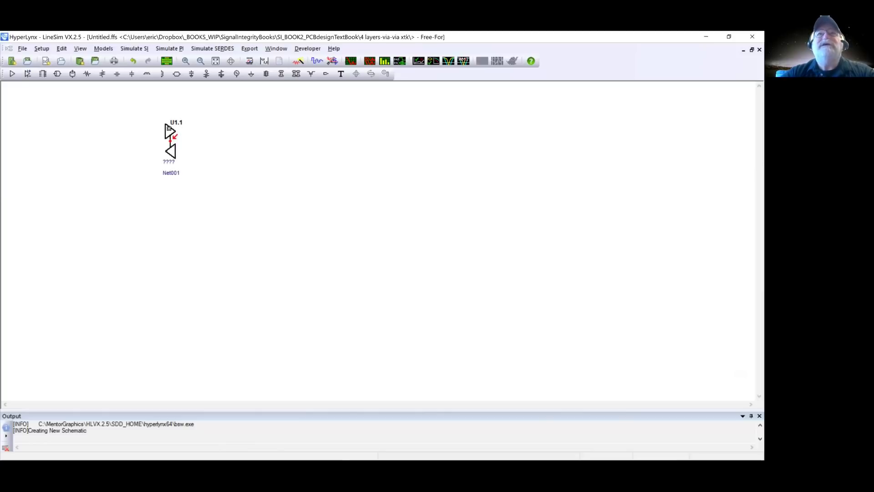
pyautogui.doubleClick(169, 129)
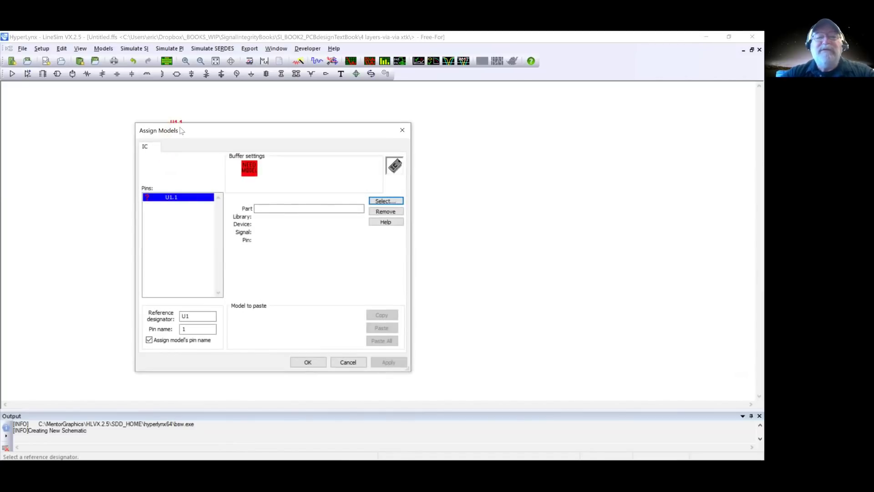
pyautogui.click(397, 201)
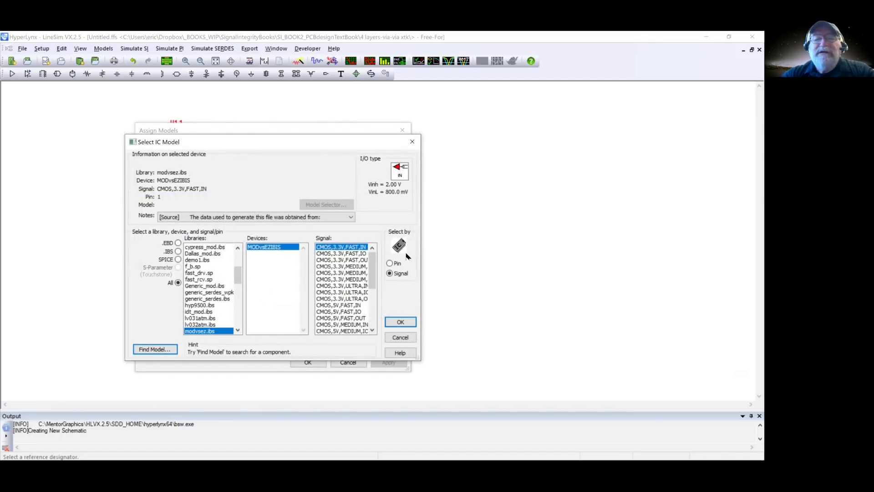
pyautogui.moveTo(420, 250); pyautogui.dragTo(480, 251)
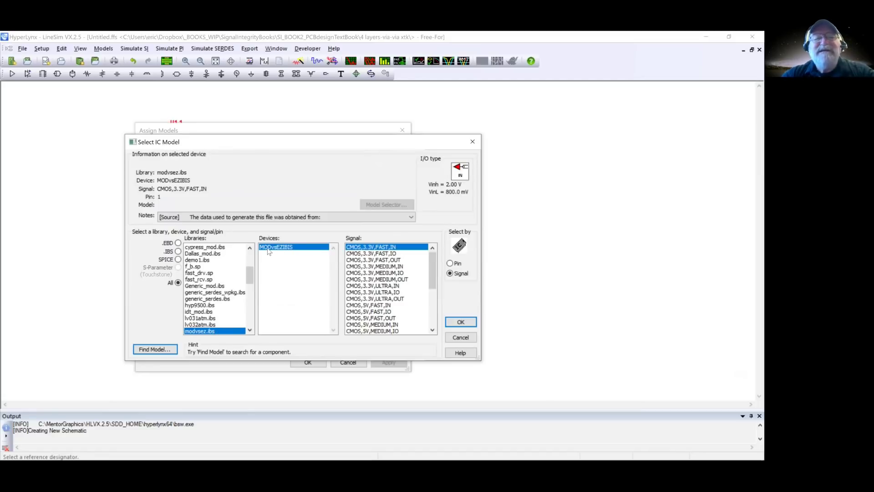
pyautogui.scroll(-4, 382, 321)
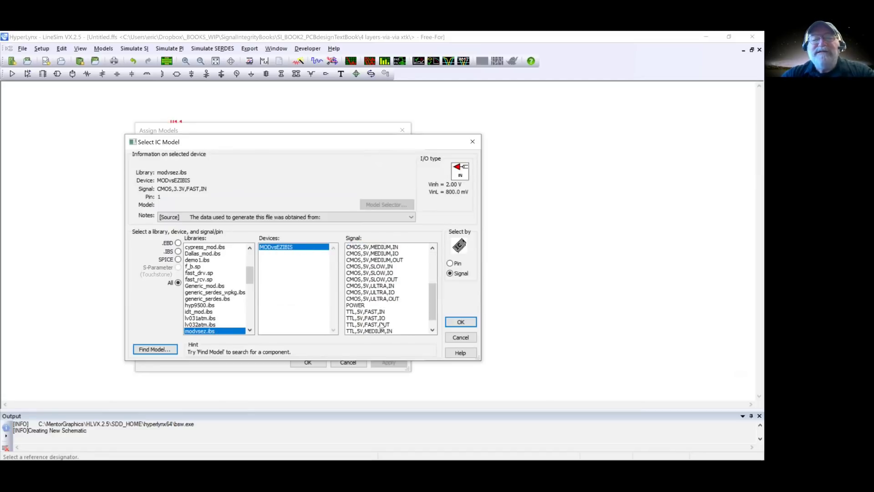
pyautogui.scroll(4, 382, 324)
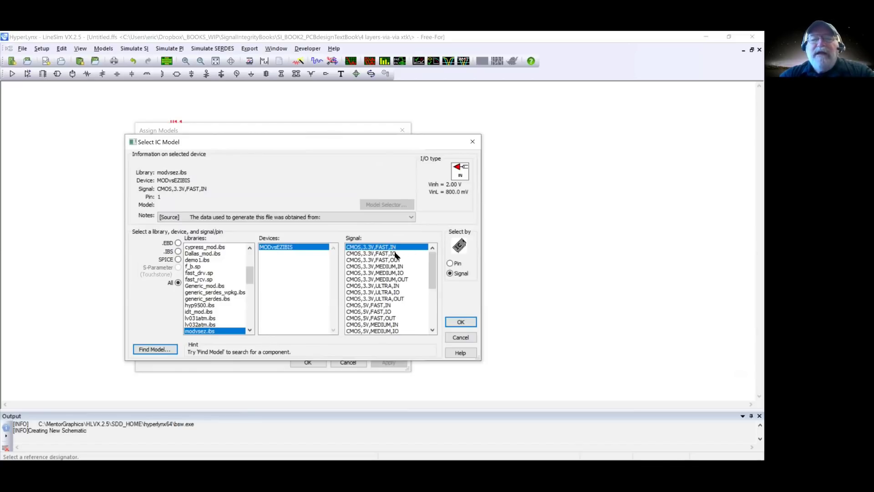
pyautogui.doubleClick(396, 254)
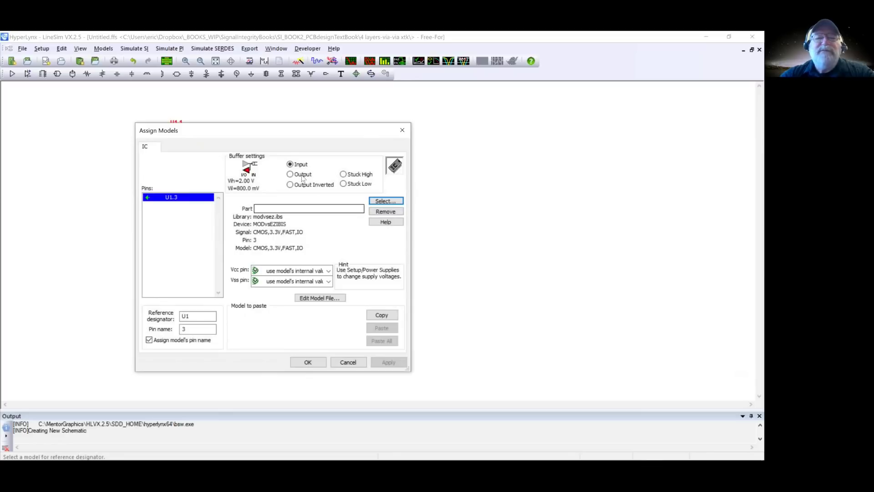
# - Set the U1 buffer to Output, accept the model assignment, and move the driver symbol further left on the schematic
pyautogui.click(294, 175)
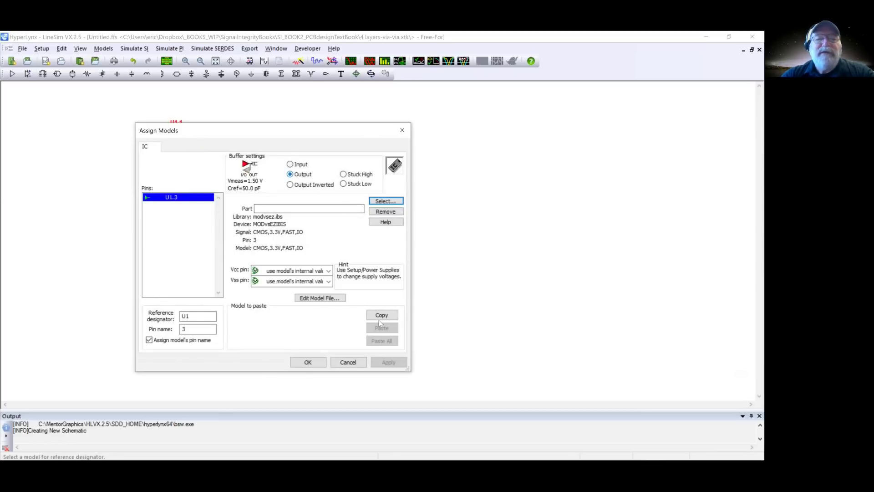
pyautogui.click(312, 363)
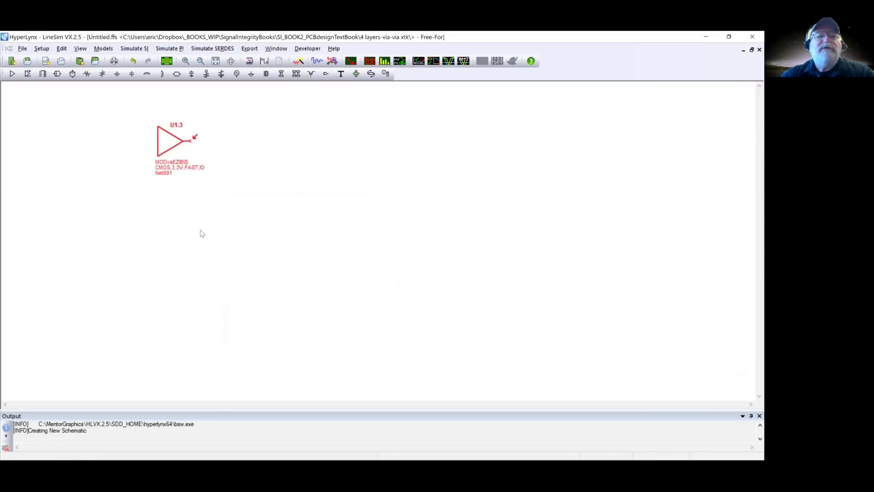
pyautogui.moveTo(171, 140); pyautogui.dragTo(130, 146)
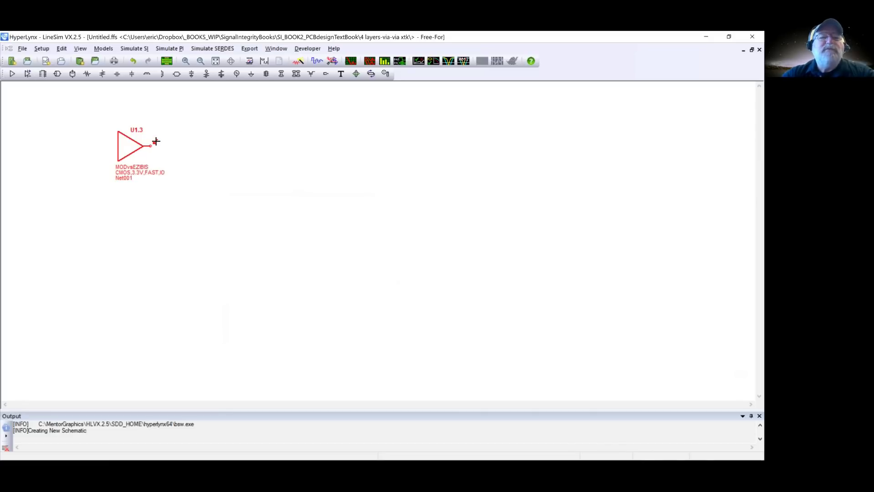
# - Simulate the driver's rising edge in the digital oscilloscope and measure the waveform's rise time using the 10% and 90% thresholds
pyautogui.click(351, 60)
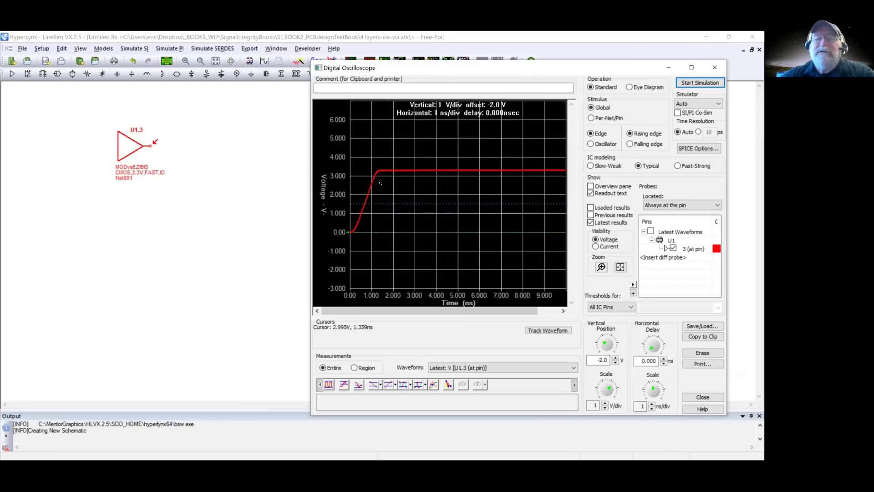
pyautogui.click(396, 383)
pyautogui.click(404, 398)
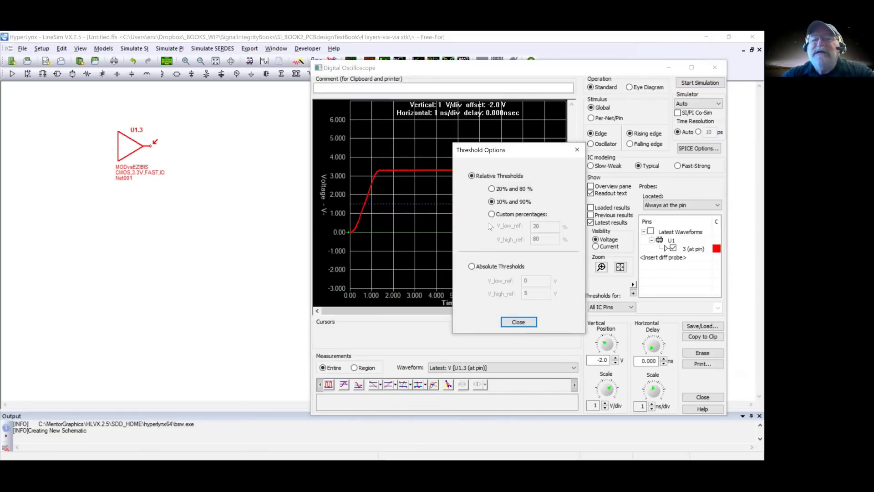
pyautogui.click(518, 322)
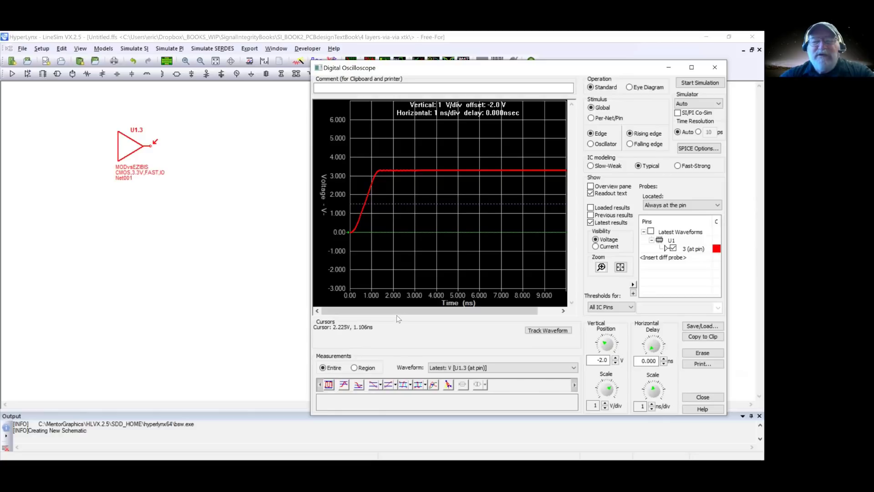
pyautogui.click(388, 386)
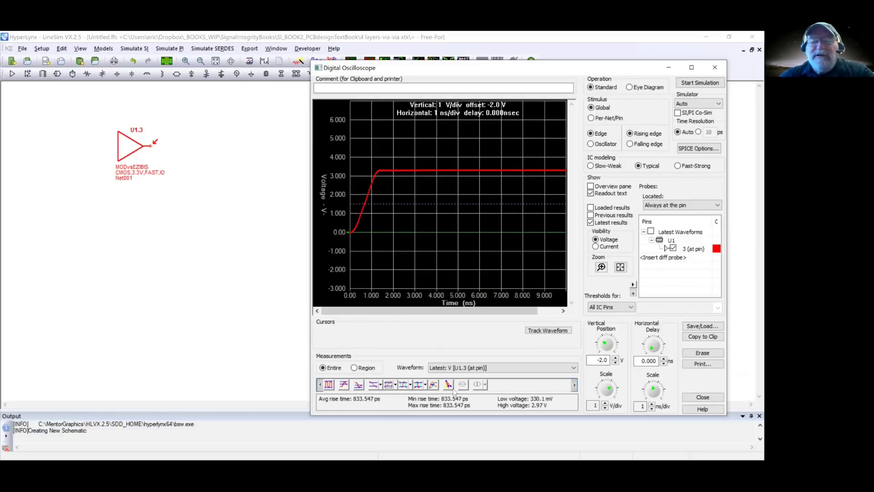
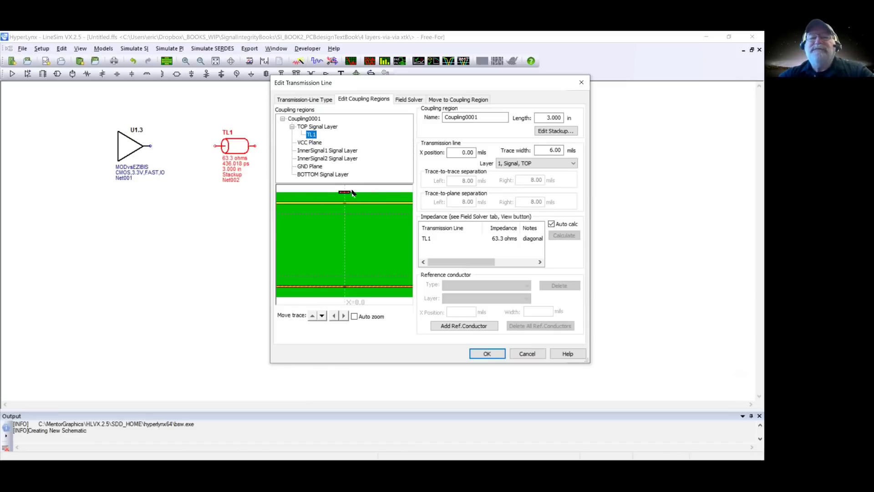
# - Review TL1's board stackup in the Stackup Editor and set its trace width to 10.00 mils
pyautogui.click(540, 131)
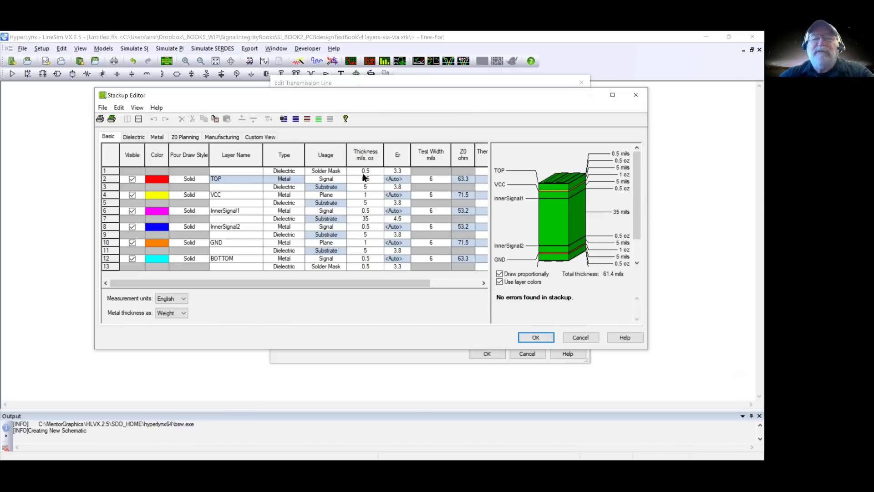
pyautogui.click(535, 338)
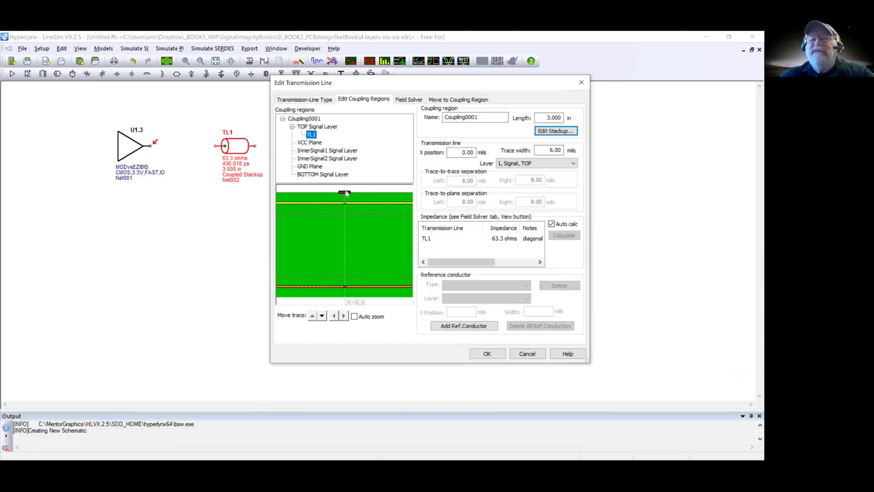
pyautogui.doubleClick(556, 149)
pyautogui.write('6')
pyautogui.press('Tab')
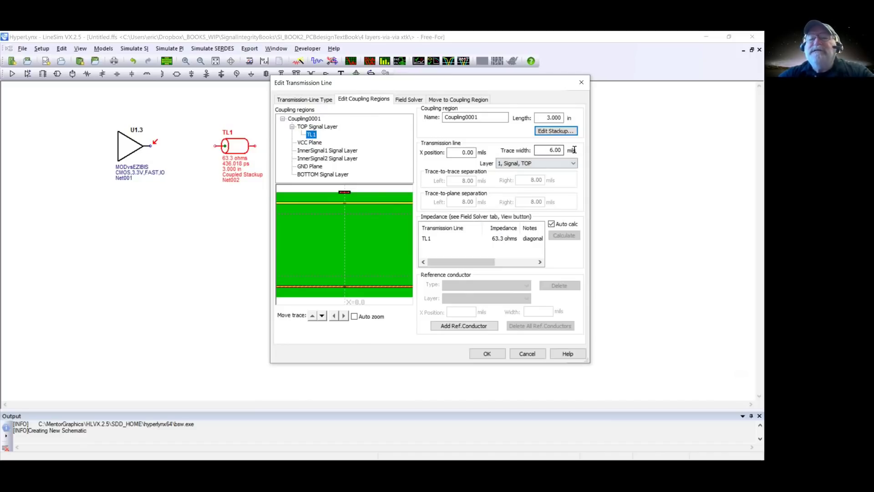
pyautogui.hotkey('shift', 'Tab')
pyautogui.write('10.00')
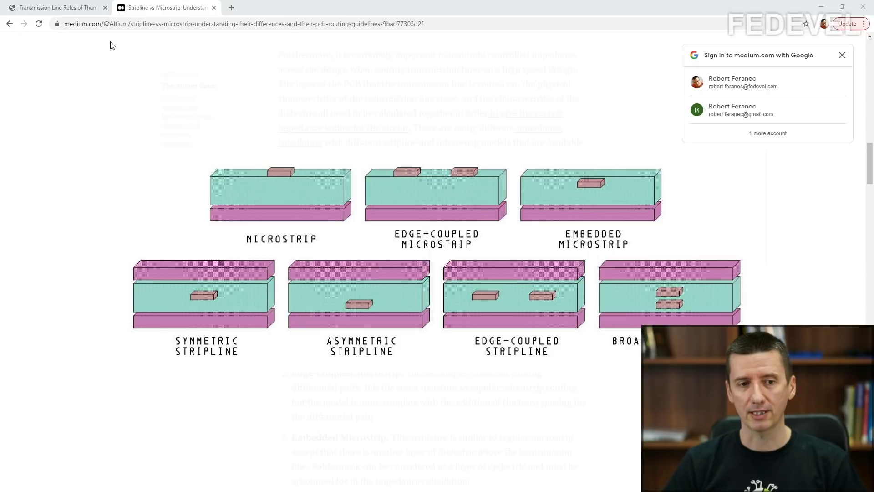
# - Switch to the browser's Transmission Line Rules of Thumb page and examine the microstrip impedance rule for FR-4
pyautogui.click(64, 8)
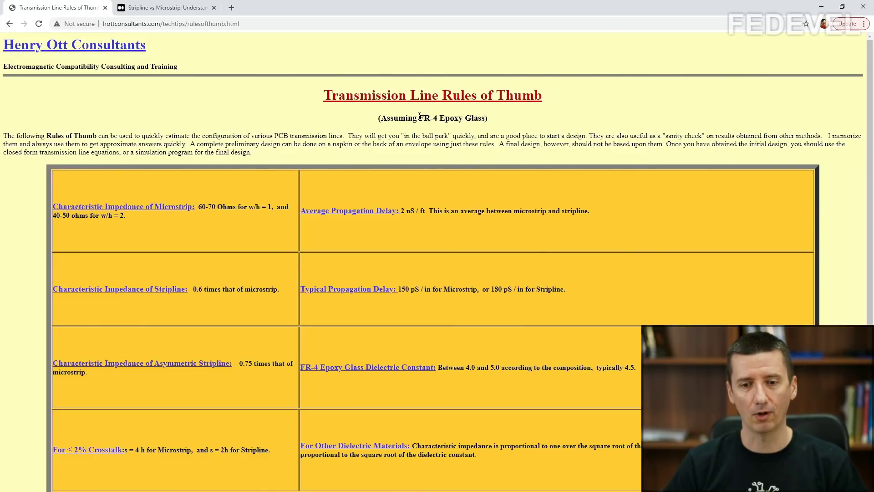
pyautogui.moveTo(419, 116); pyautogui.dragTo(440, 117)
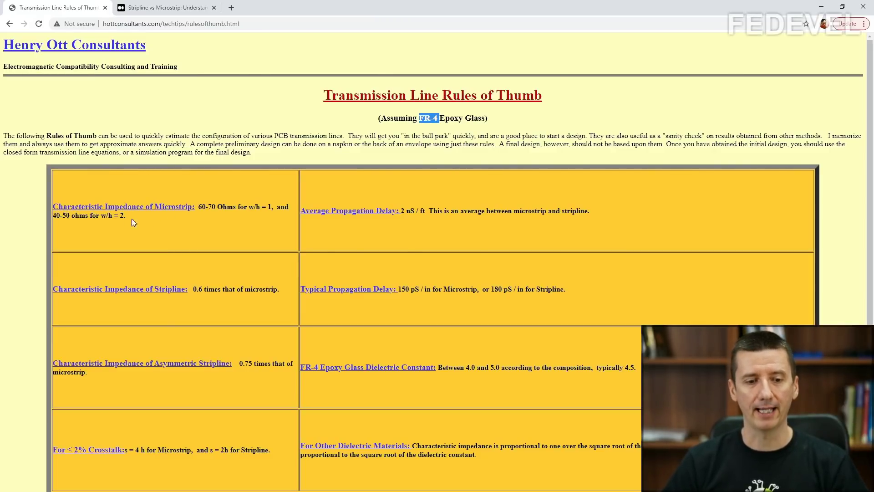
pyautogui.moveTo(100, 215); pyautogui.dragTo(130, 219)
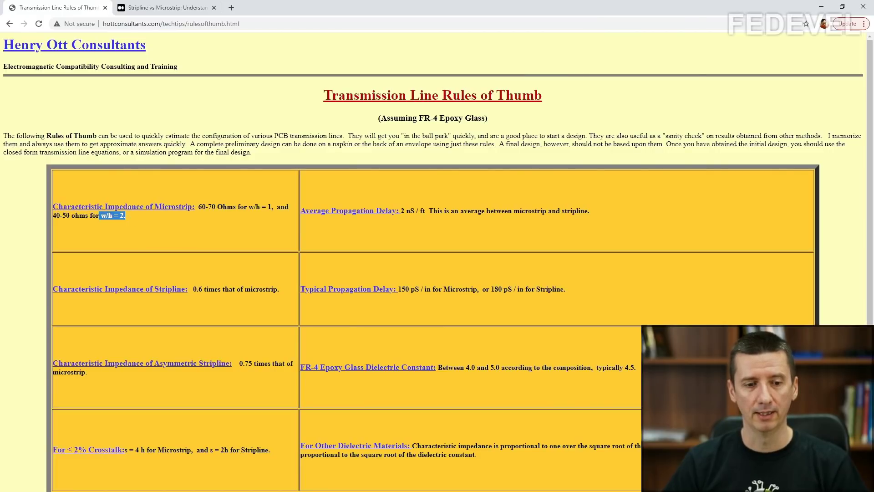
pyautogui.click(114, 216)
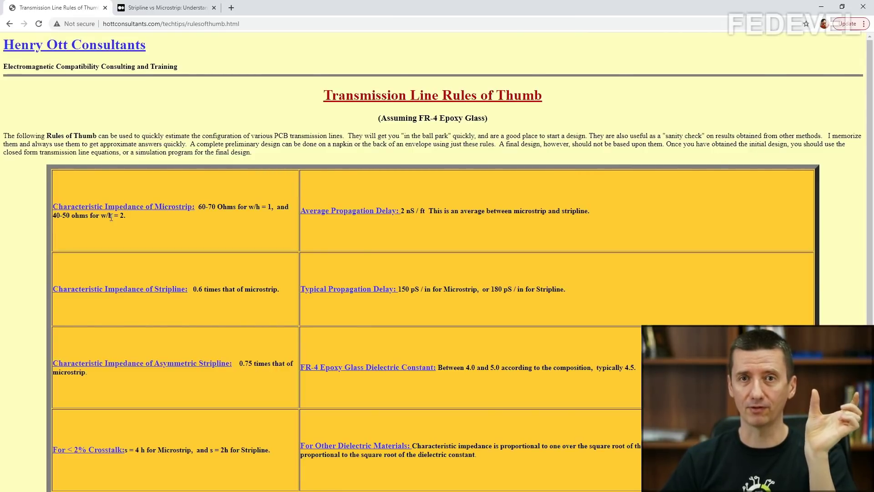
pyautogui.moveTo(127, 218); pyautogui.dragTo(101, 214)
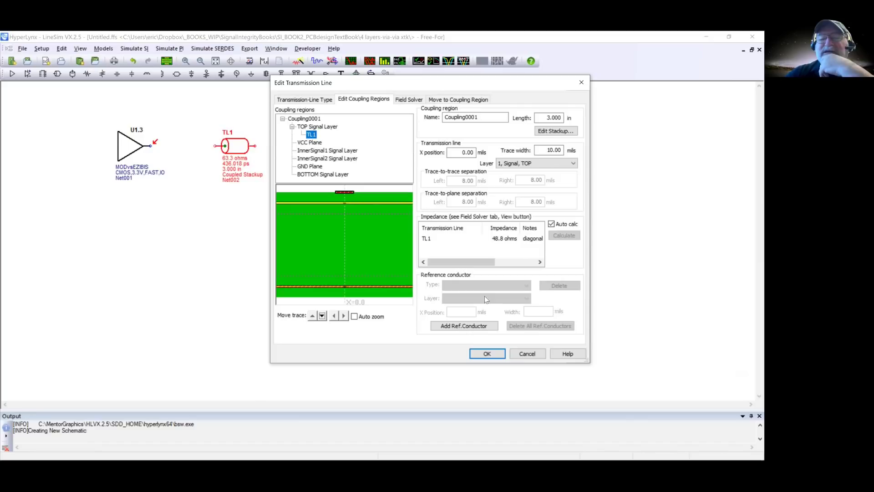
# - Accept the TL1 transmission line settings and place a second transmission line directly below it
pyautogui.click(485, 354)
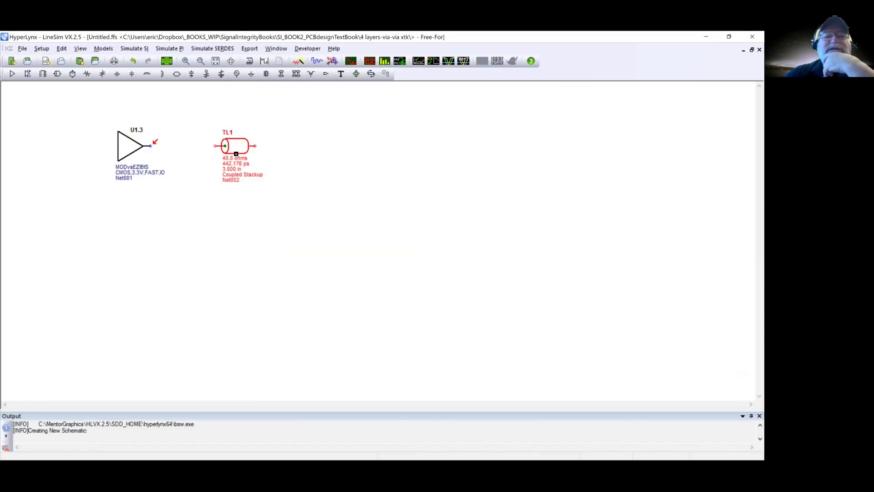
pyautogui.click(57, 74)
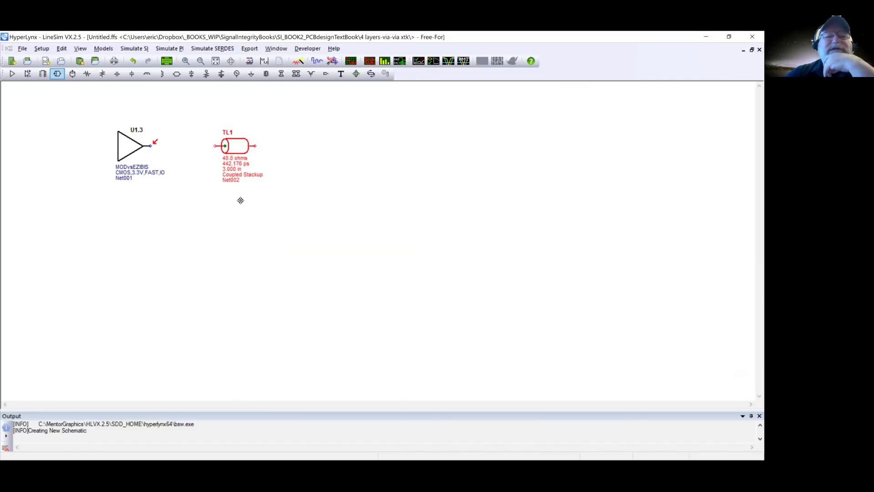
pyautogui.click(231, 211)
pyautogui.click(230, 210)
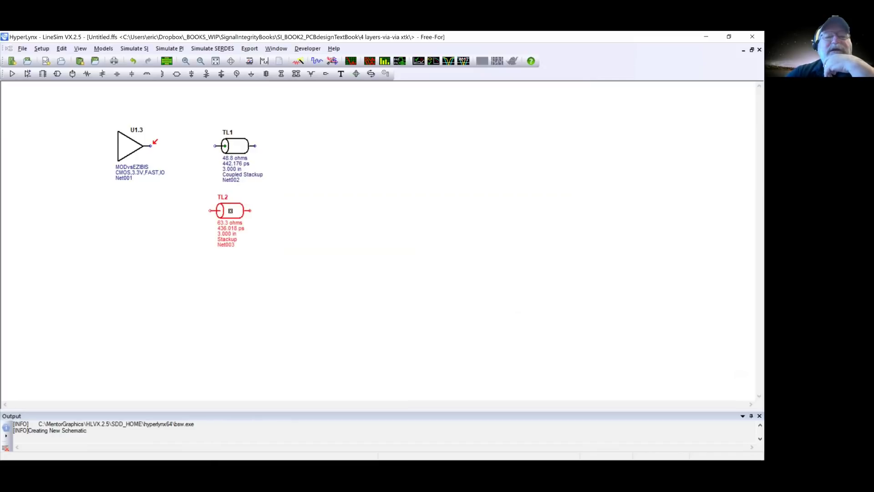
# - Change TL2 to the coupled Stackup type within the existing Coupling0001 region and show the region's cross-section for editing
pyautogui.doubleClick(230, 213)
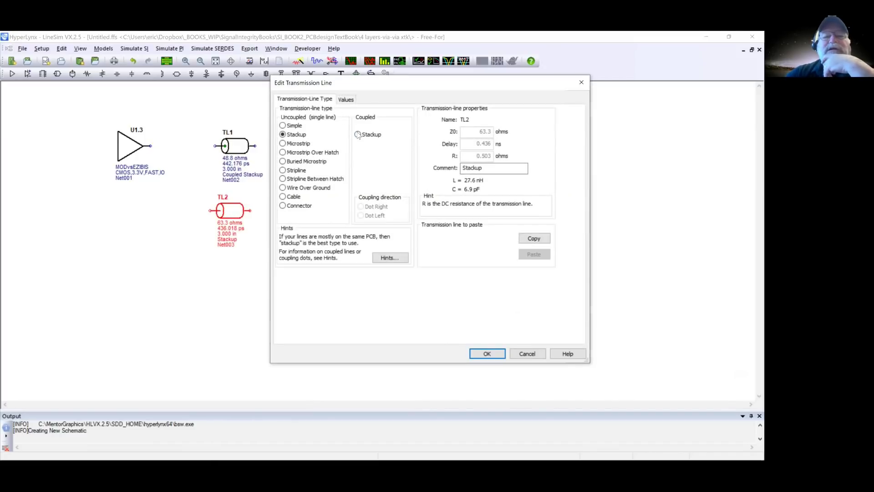
pyautogui.click(358, 135)
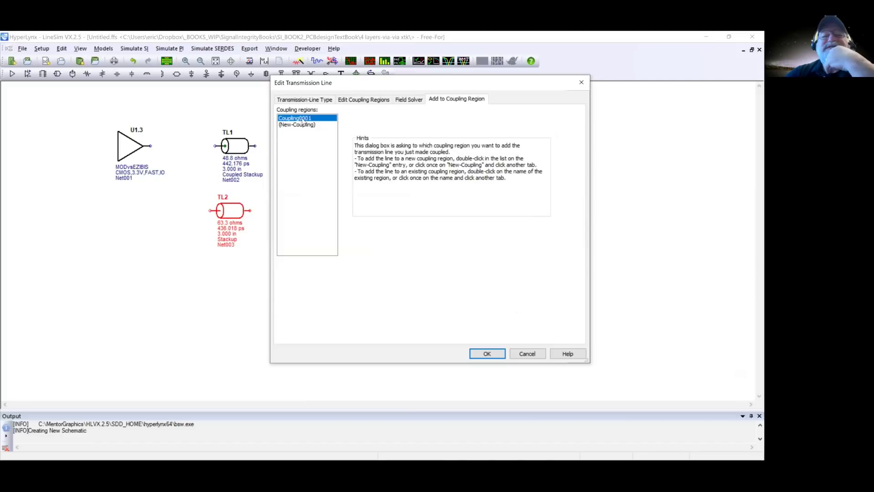
pyautogui.click(358, 100)
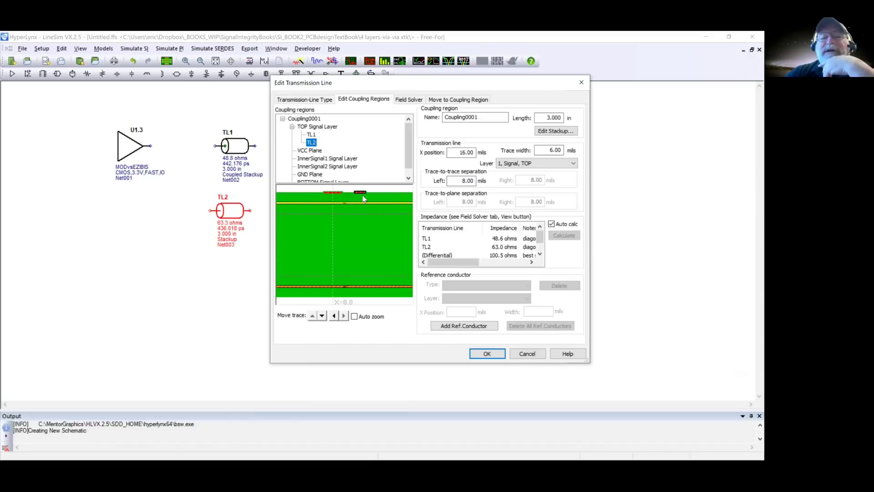
# - Set TL2's trace width and its left trace-to-trace separation to 10 mils each, and accept the transmission line settings
pyautogui.moveTo(544, 150); pyautogui.dragTo(578, 150)
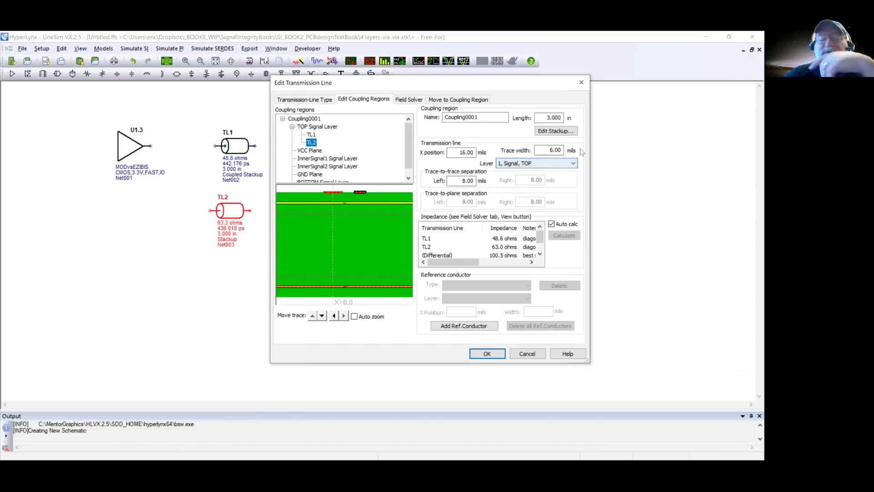
pyautogui.write('10.00')
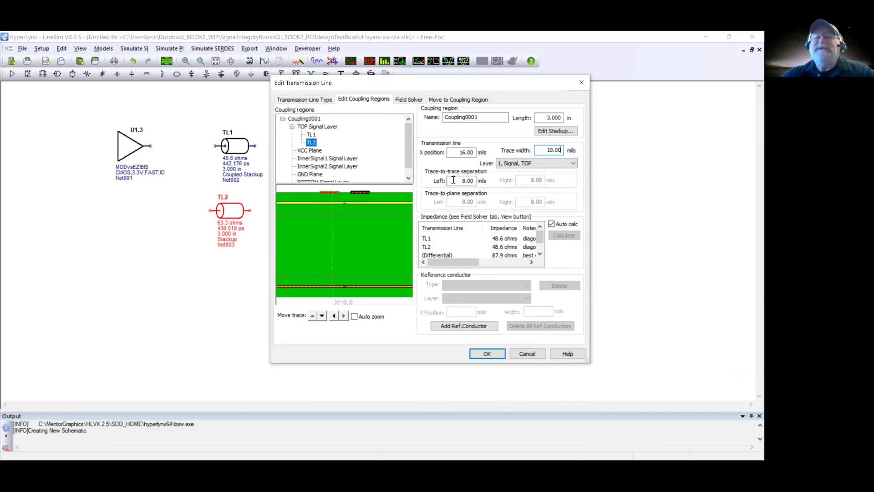
pyautogui.doubleClick(487, 178)
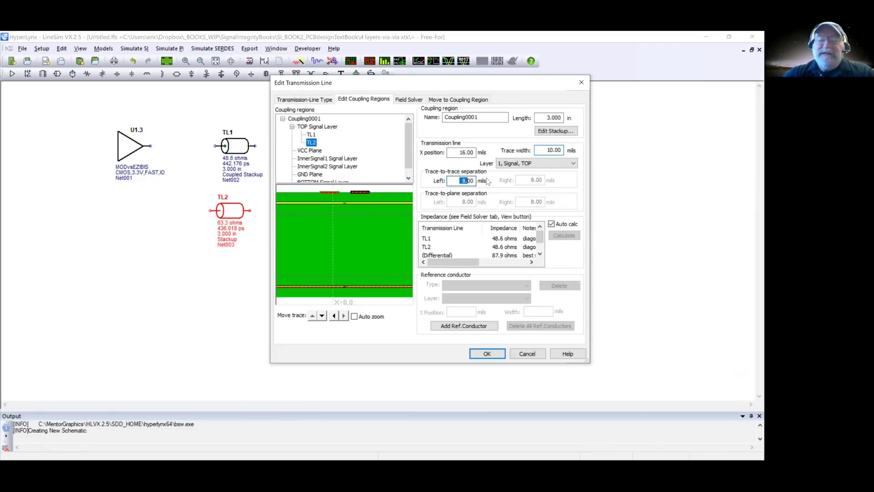
pyautogui.write('10')
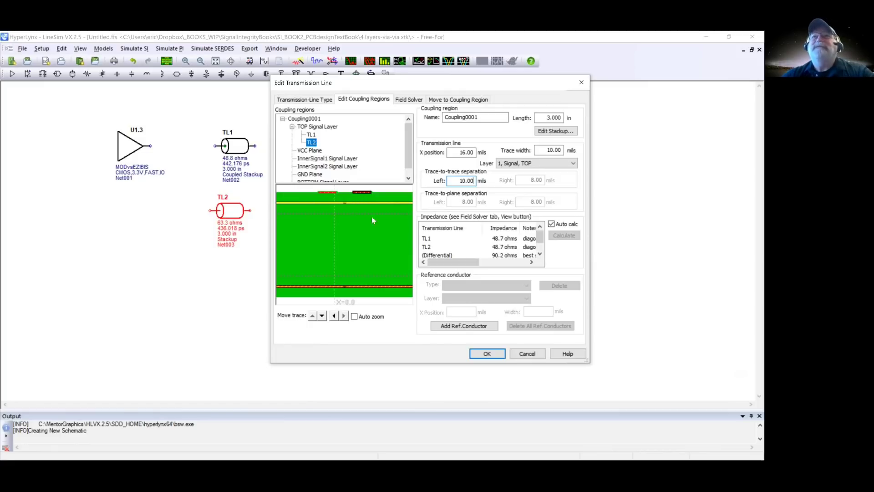
pyautogui.click(487, 353)
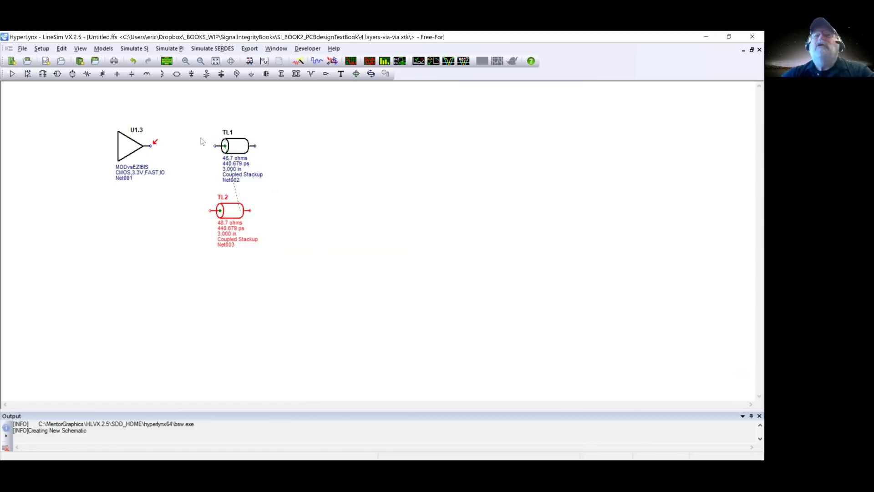
# - Move the CMOS driver closer to TL1 with its output wired to TL1's input, and set the coupling region's length to 12 in
pyautogui.moveTo(133, 151); pyautogui.dragTo(158, 151)
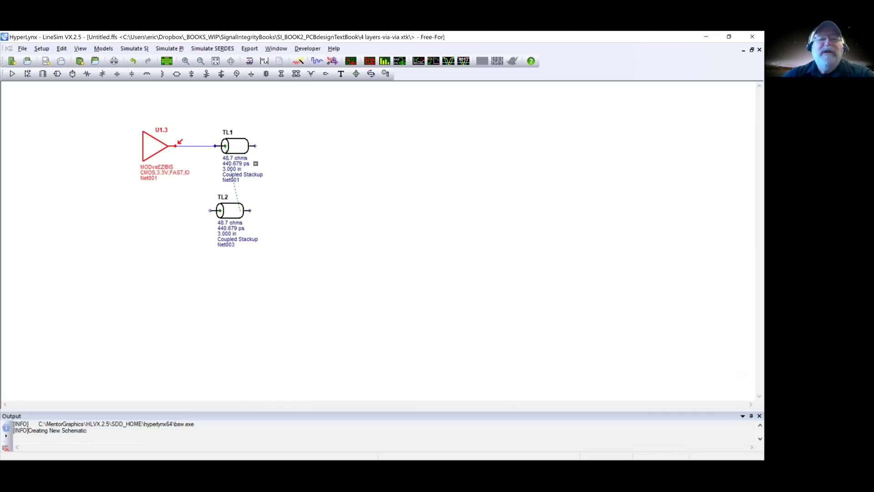
pyautogui.doubleClick(239, 146)
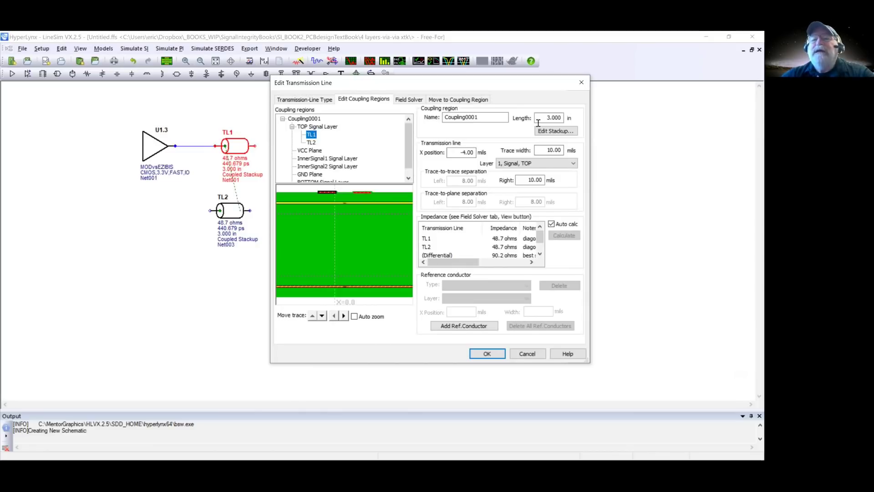
pyautogui.click(574, 117)
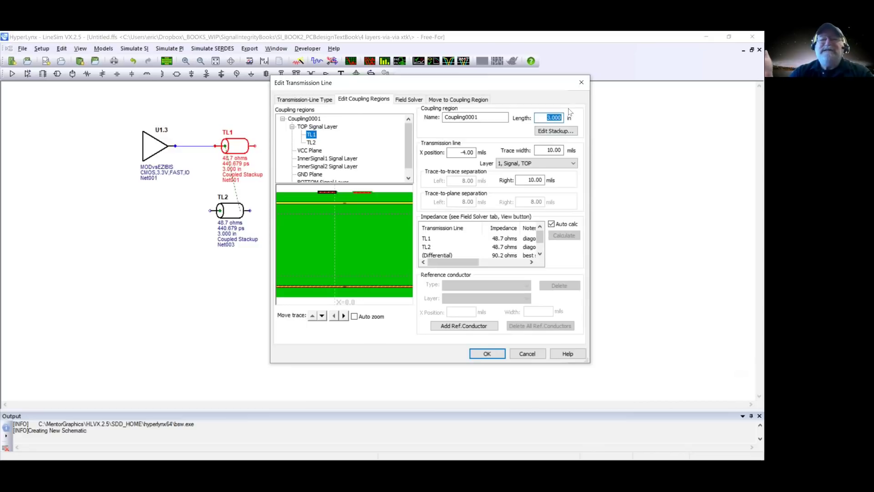
pyautogui.write('12')
pyautogui.click(493, 356)
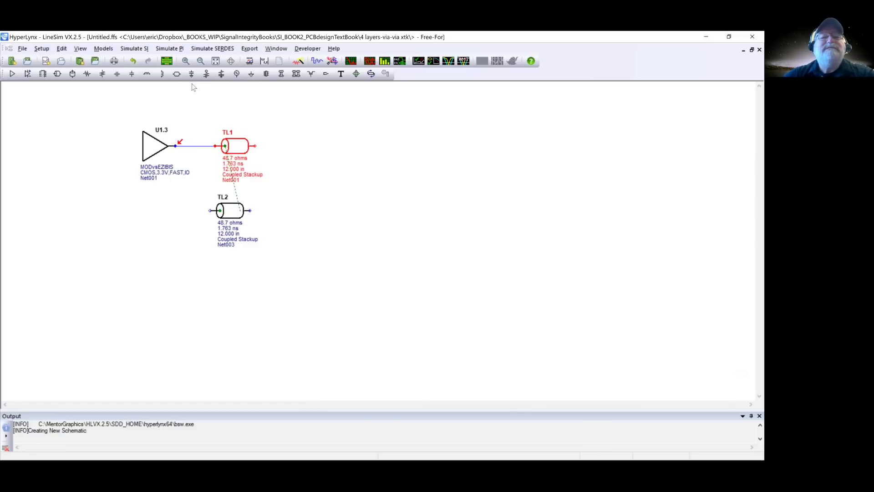
pyautogui.click(102, 73)
pyautogui.click(293, 154)
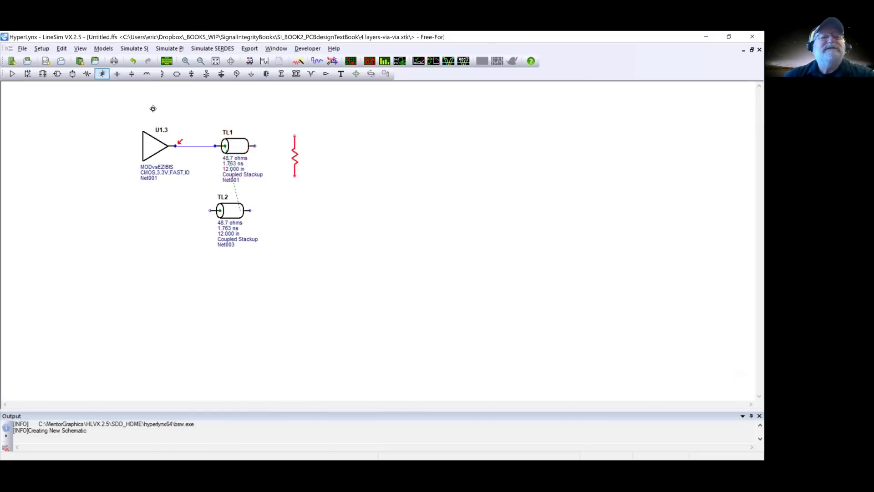
pyautogui.press('Escape')
# - Place horizontal resistors at TL1's far end and at both ends of TL2, each joined to the adjacent line pin
pyautogui.click(84, 75)
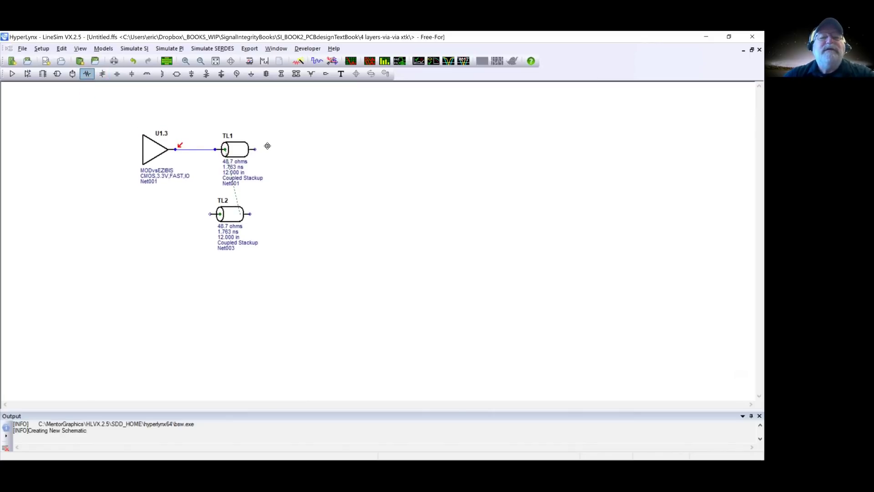
pyautogui.click(299, 181)
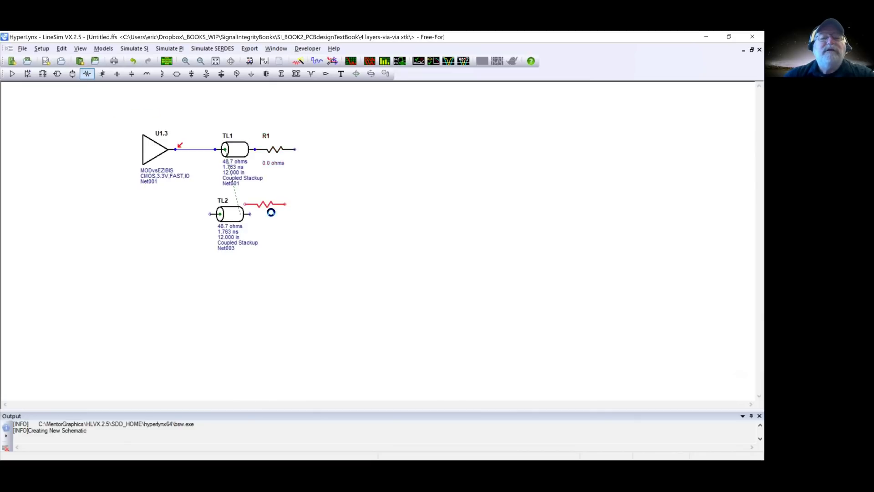
pyautogui.click(89, 75)
pyautogui.click(89, 75)
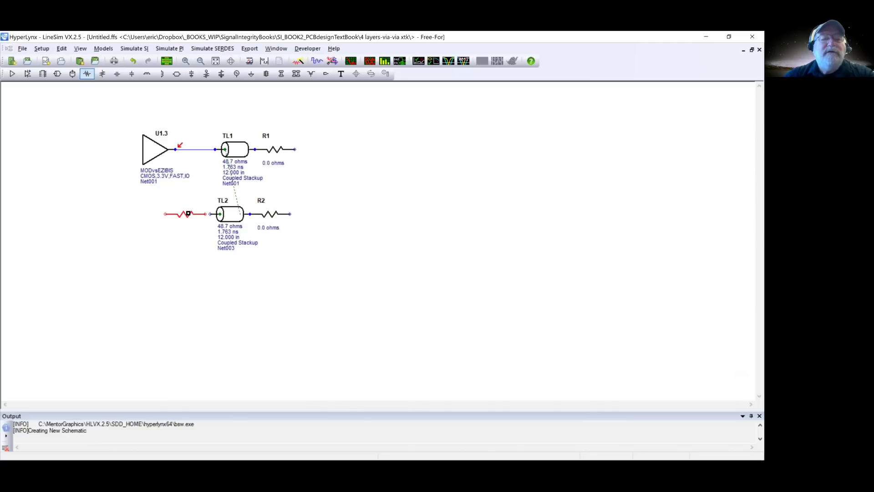
pyautogui.click(193, 213)
# - Attach a ground symbol to the free end of each of the three resistors, slightly below the resistor pins
pyautogui.click(251, 74)
pyautogui.click(296, 163)
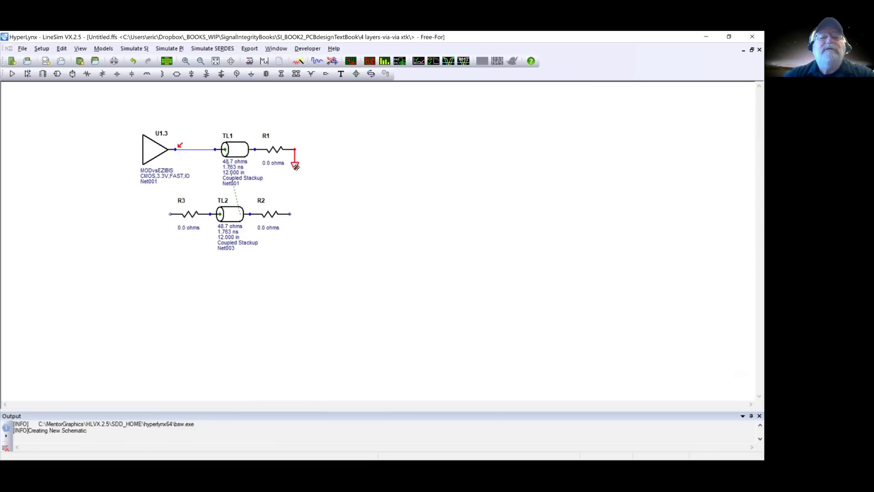
pyautogui.click(250, 73)
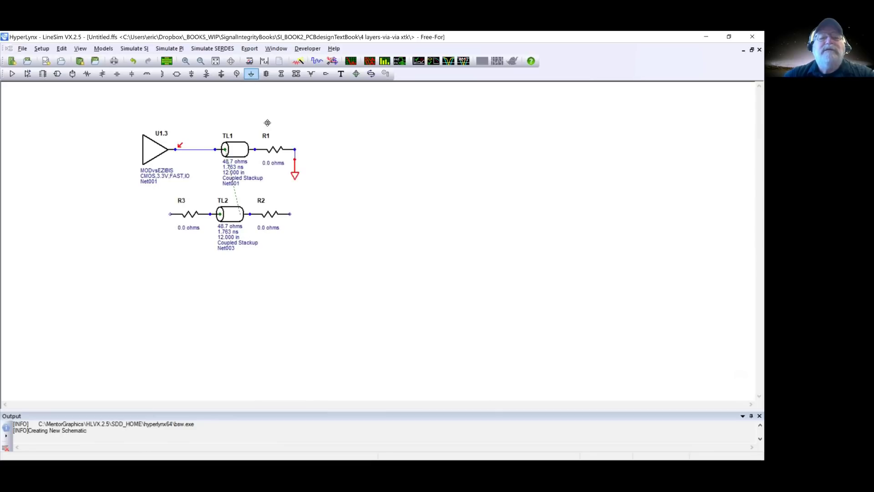
pyautogui.click(289, 231)
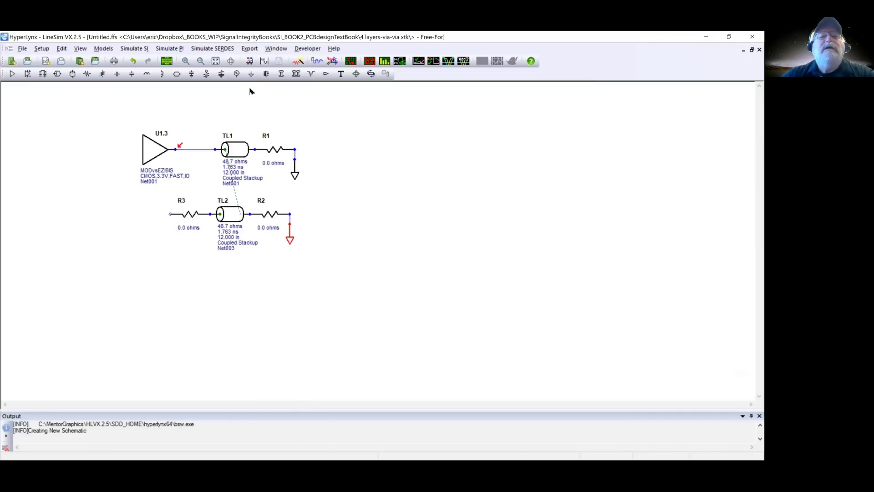
pyautogui.click(251, 74)
pyautogui.click(170, 226)
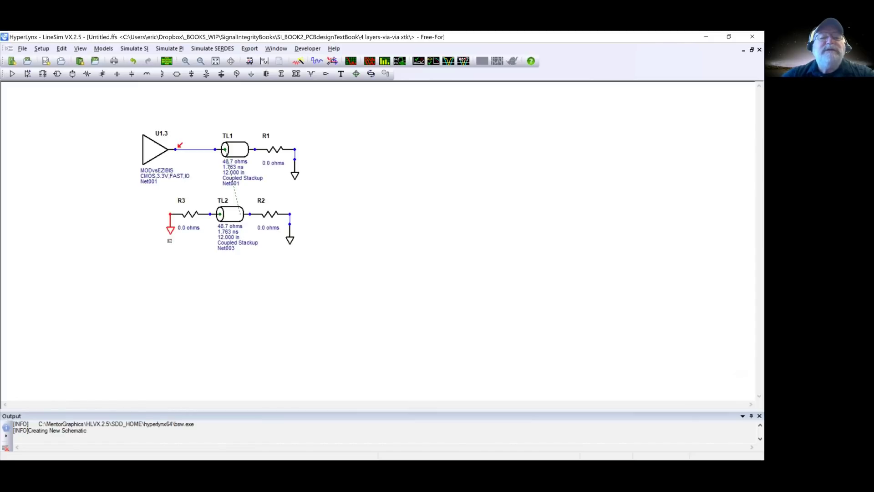
pyautogui.moveTo(172, 233); pyautogui.dragTo(171, 242)
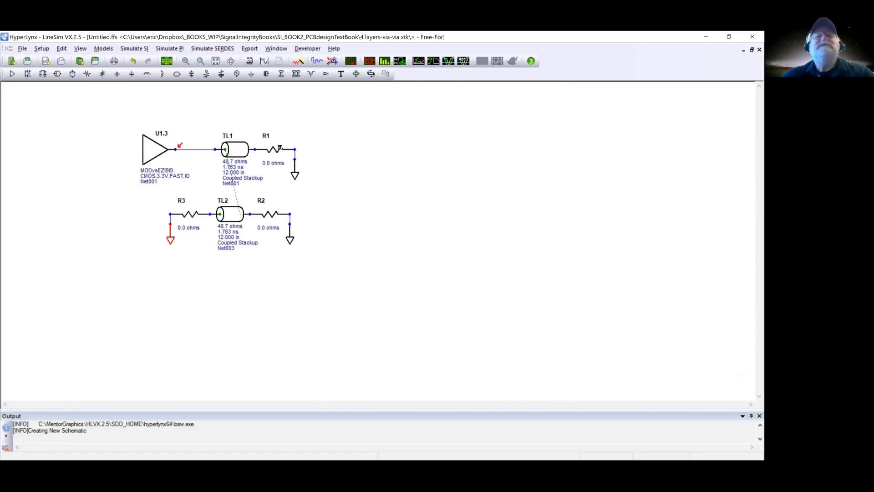
# - Set the resistance of R1, R2 and R3 to 50 ohms each
pyautogui.doubleClick(280, 147)
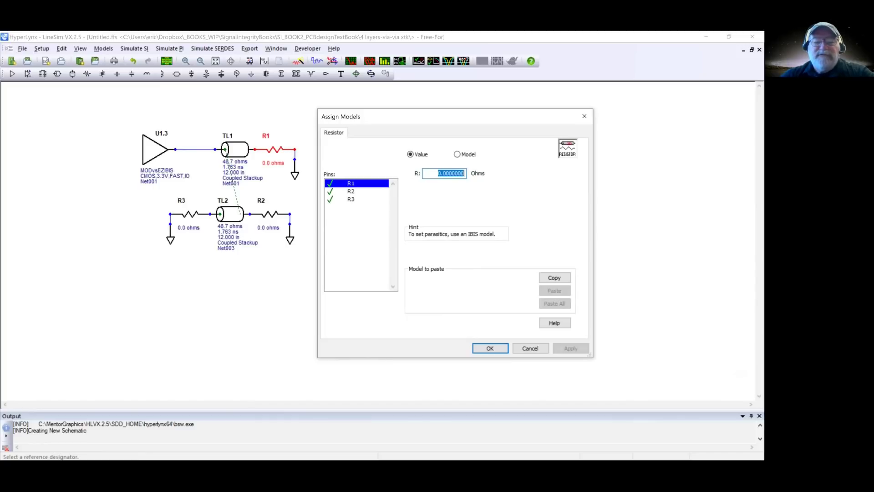
pyautogui.write('50')
pyautogui.click(492, 349)
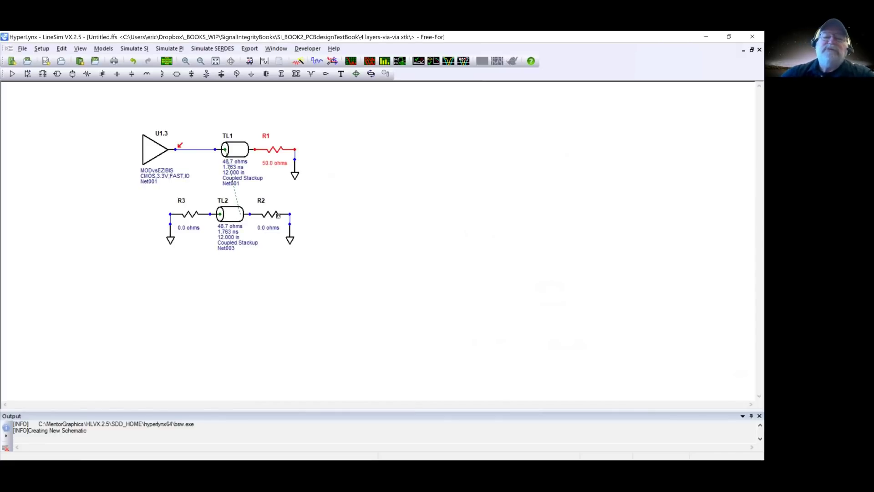
pyautogui.doubleClick(269, 215)
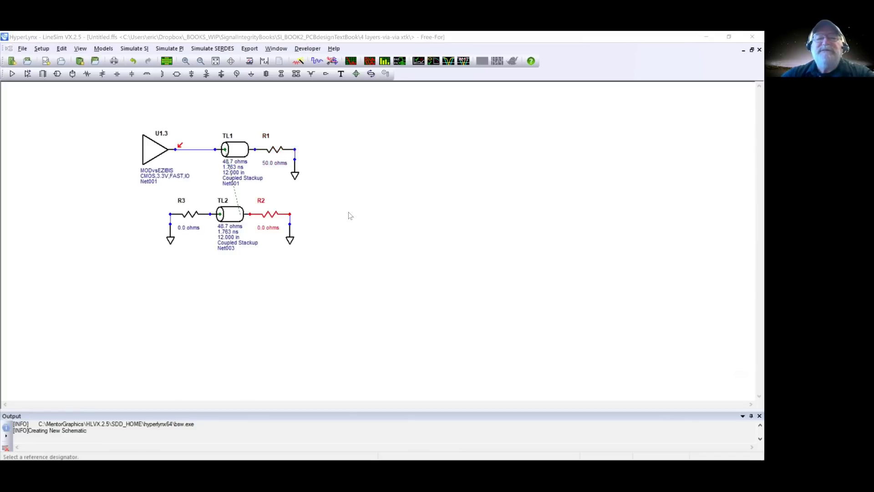
pyautogui.write('50')
pyautogui.press('Return')
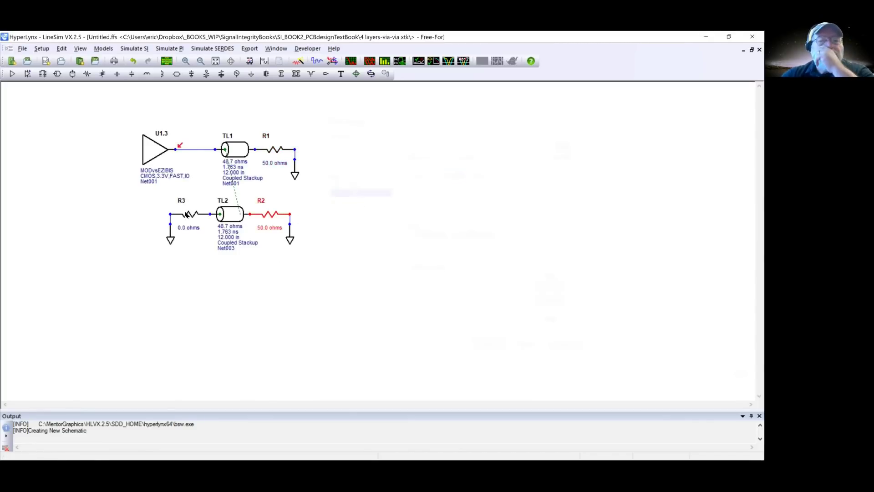
pyautogui.doubleClick(183, 213)
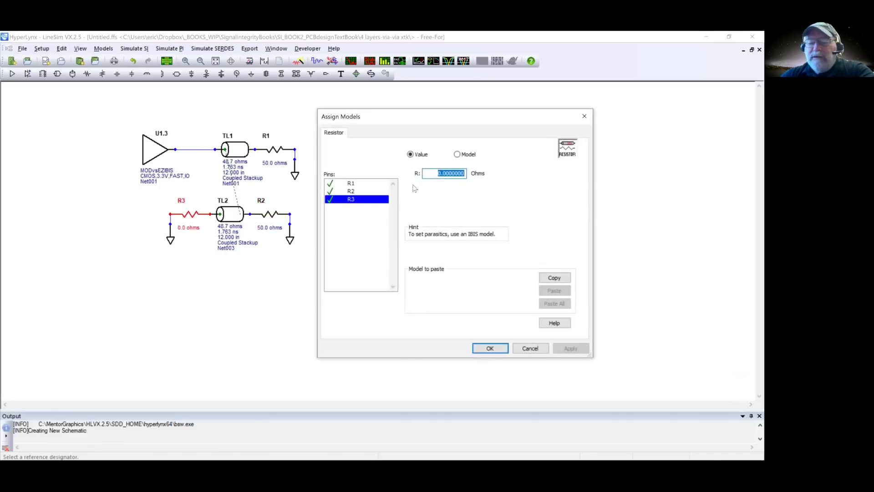
pyautogui.write('50')
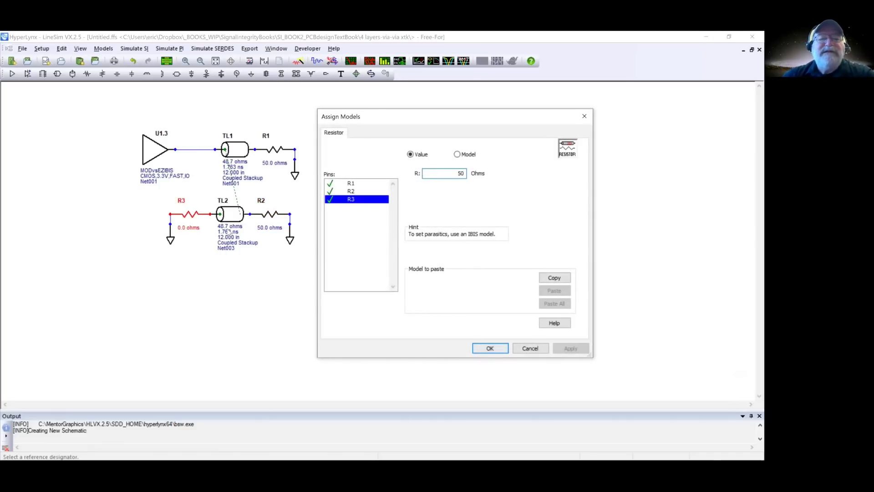
pyautogui.click(483, 348)
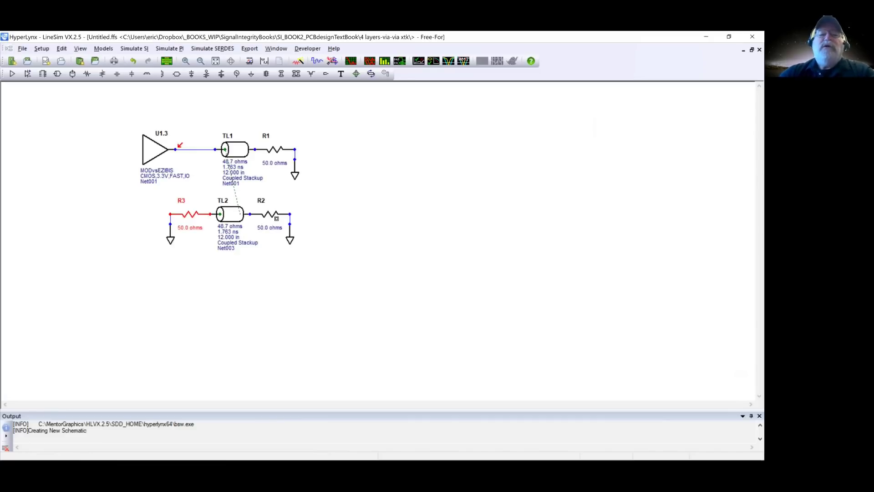
pyautogui.click(396, 285)
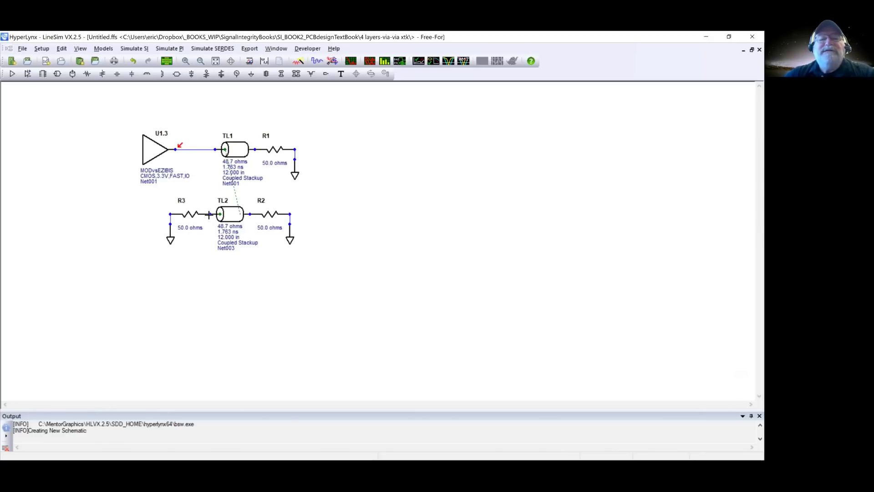
# - Open the Digital Oscilloscope, disable the U1 pin 3 probe, and enable the pin 1 probes of R1 and R2
pyautogui.click(351, 63)
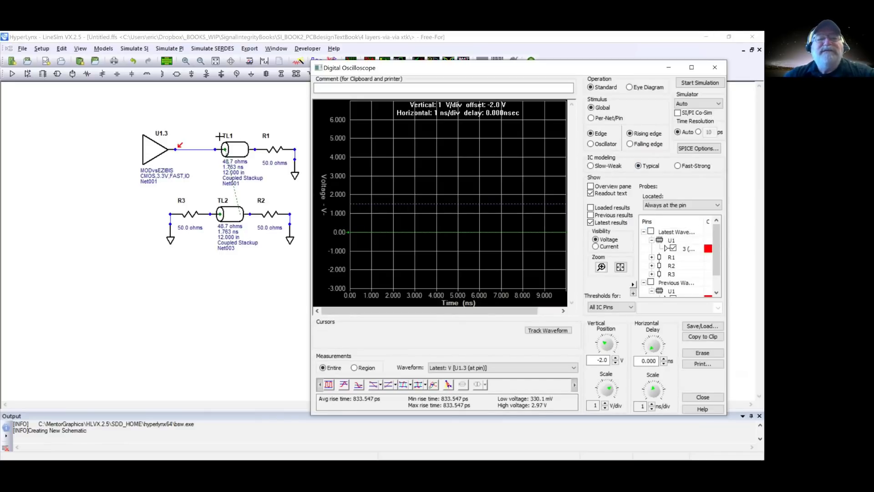
pyautogui.click(672, 248)
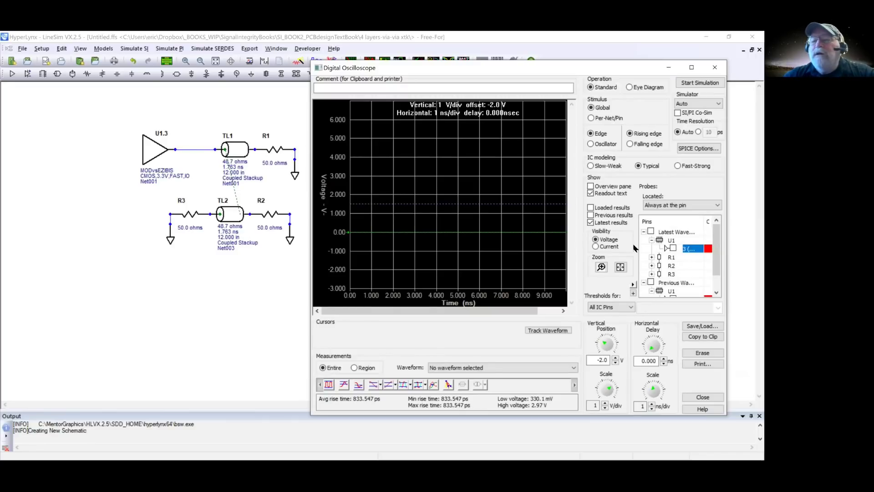
pyautogui.click(668, 258)
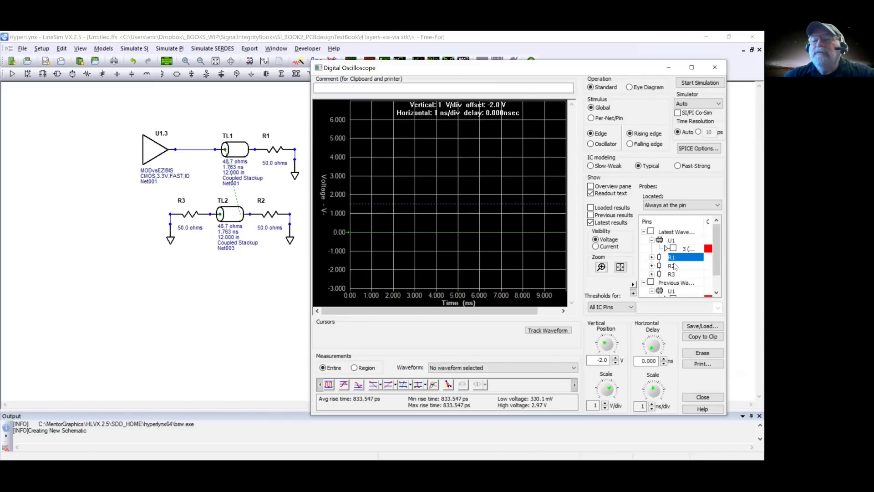
pyautogui.doubleClick(671, 258)
pyautogui.click(673, 265)
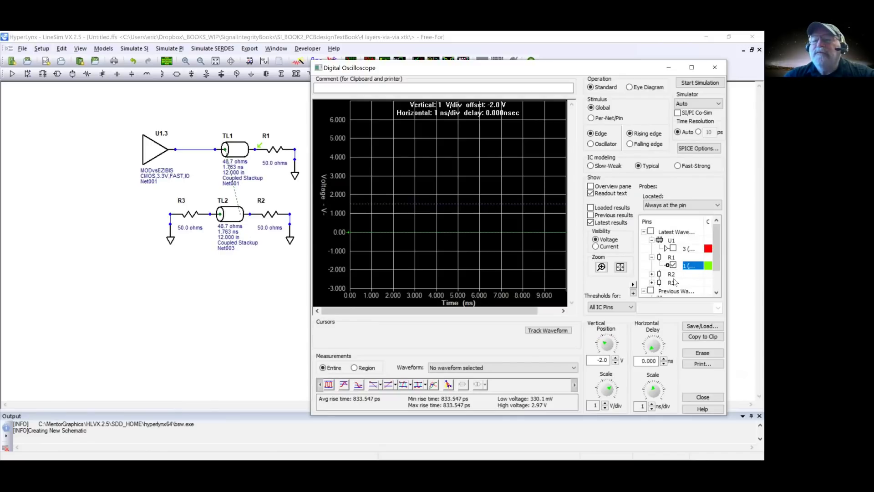
pyautogui.click(652, 273)
pyautogui.click(674, 282)
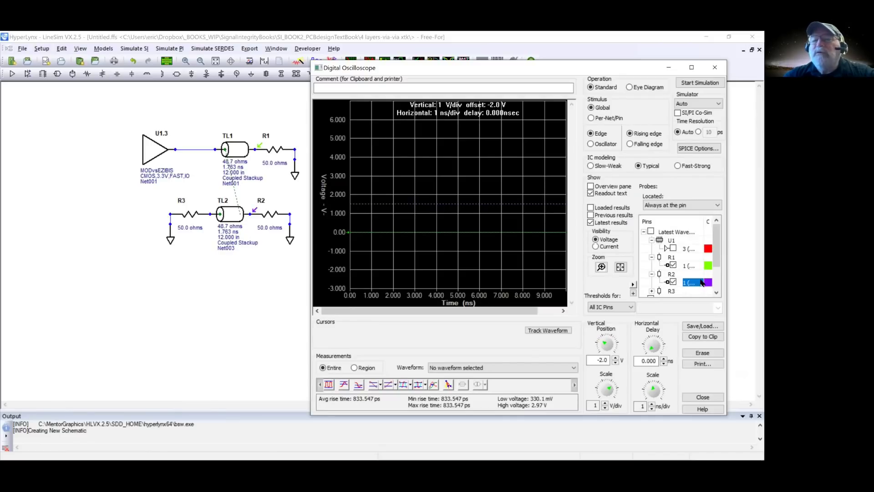
# - Change the R2 probe's waveform color to yellow
pyautogui.click(701, 283)
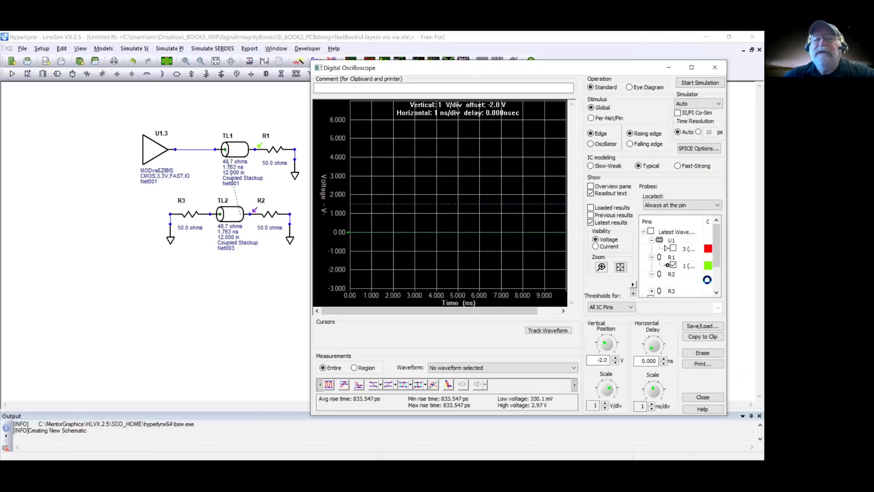
pyautogui.click(486, 199)
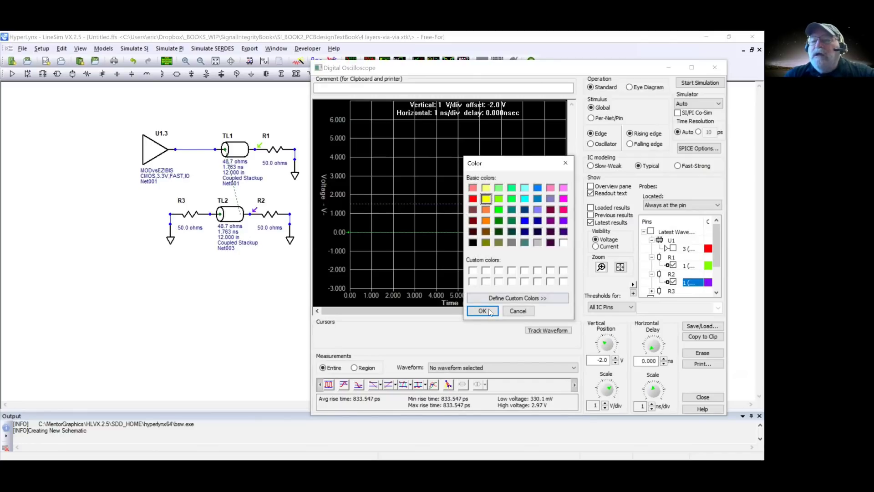
pyautogui.click(482, 311)
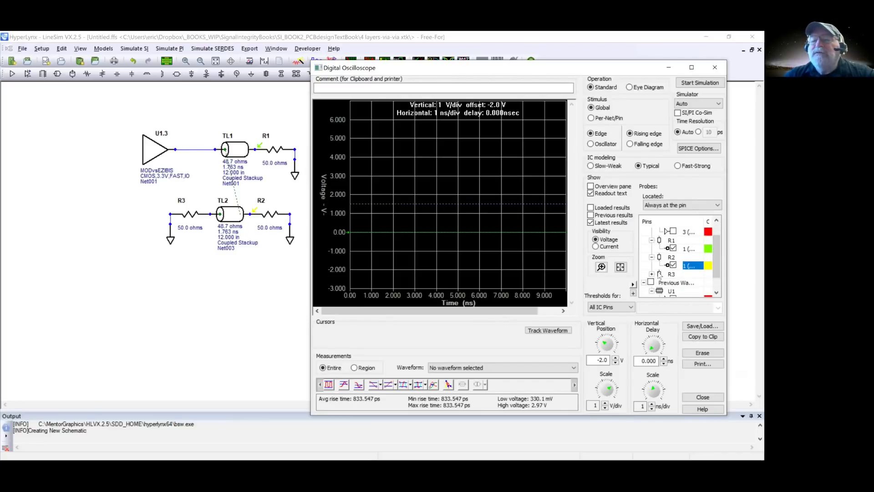
# - Expand R3 in the probe list, leave its pin 2 probe off, disable the R2 pin 1 probe, and run the simulation
pyautogui.doubleClick(680, 277)
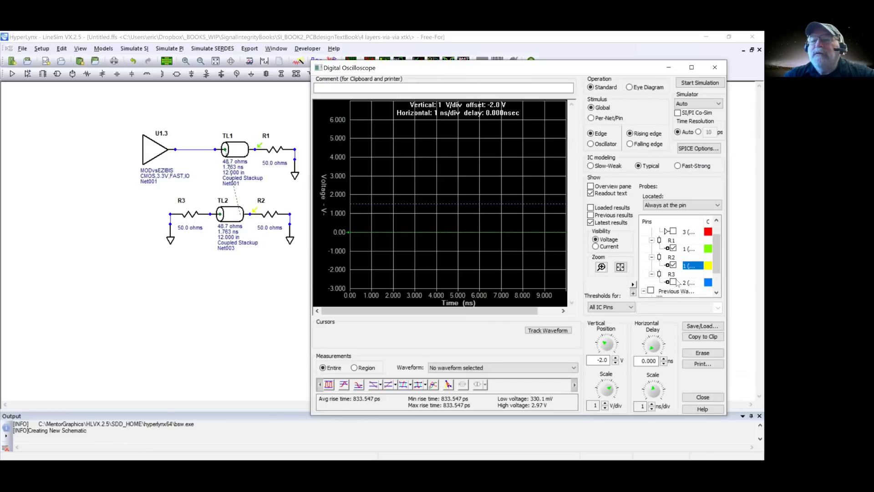
pyautogui.click(697, 282)
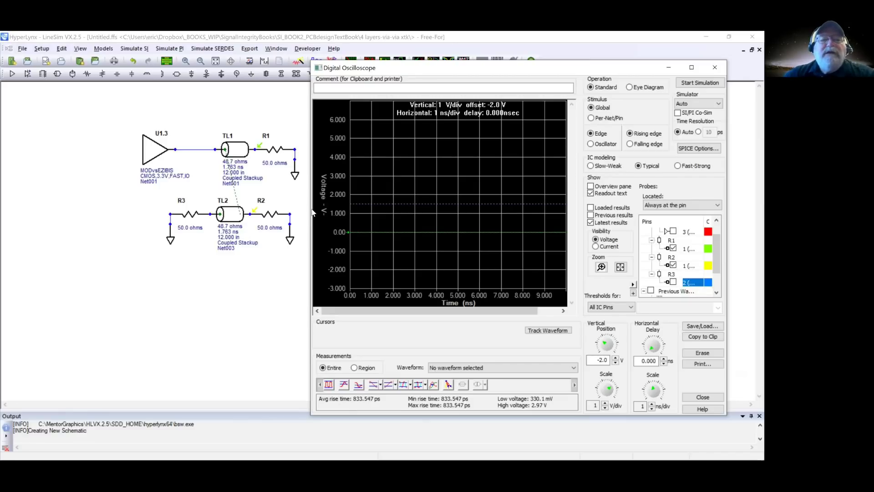
pyautogui.click(673, 281)
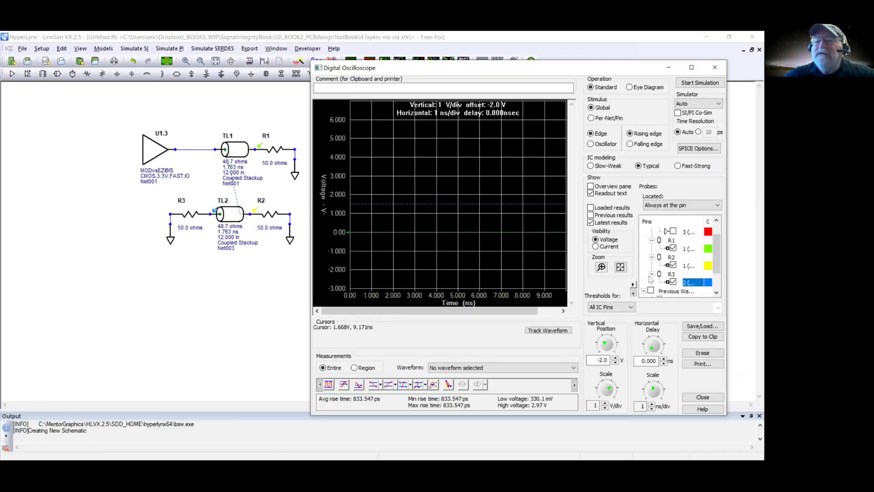
pyautogui.click(673, 282)
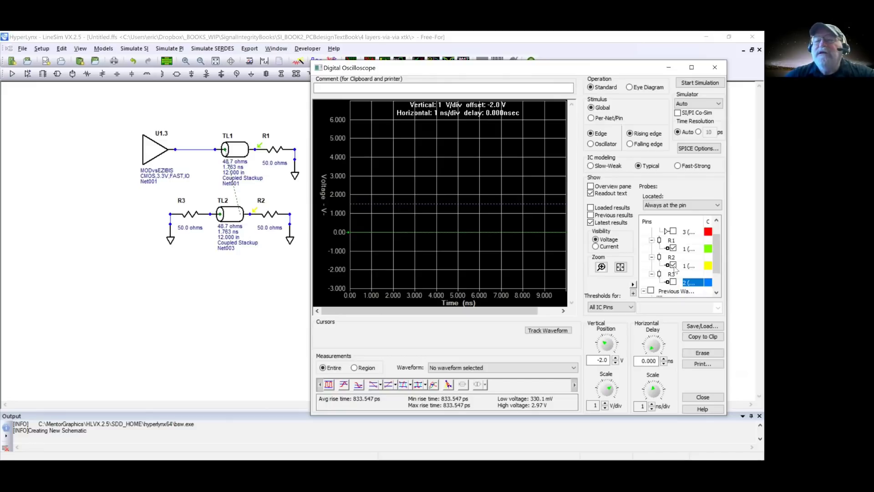
pyautogui.click(673, 265)
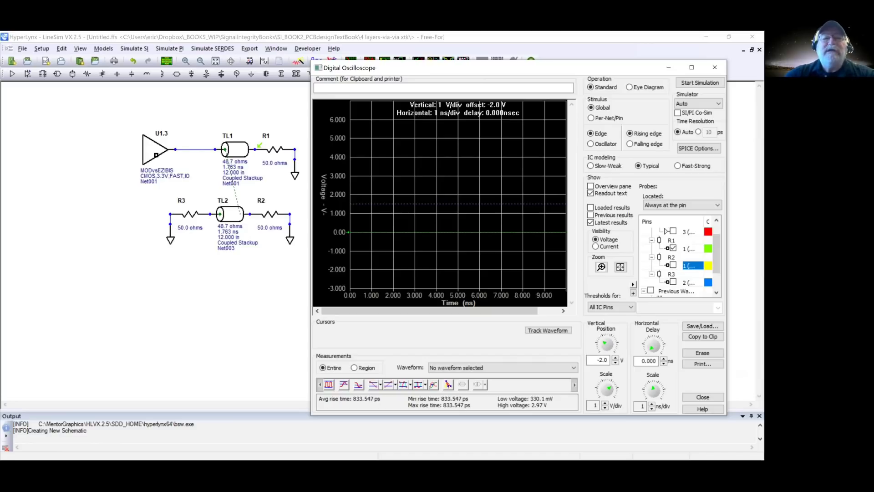
pyautogui.click(701, 84)
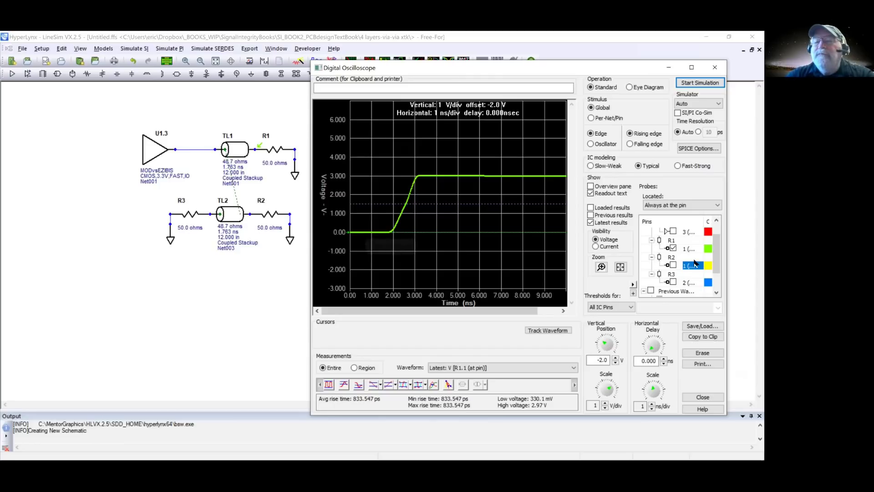
# - Enable the R3 pin 2 probe, set the vertical scale to 200 mV/div and the vertical position to -420 mV
pyautogui.click(673, 281)
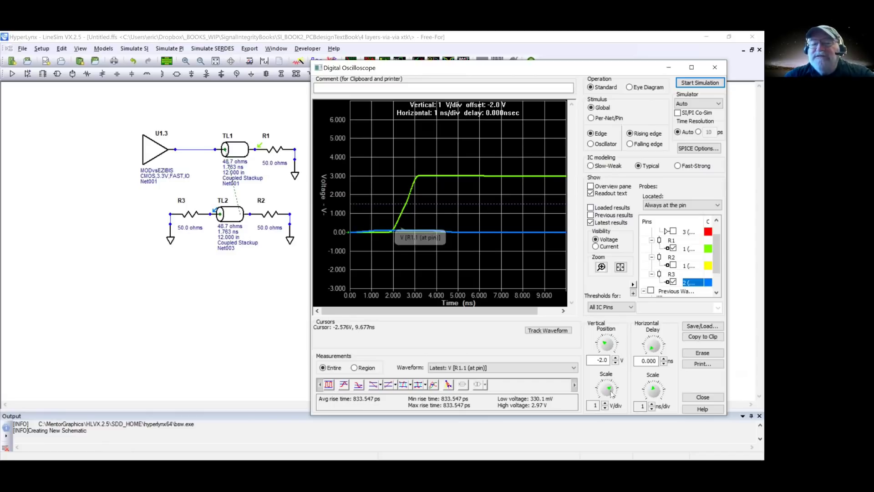
pyautogui.click(605, 408)
pyautogui.click(604, 408)
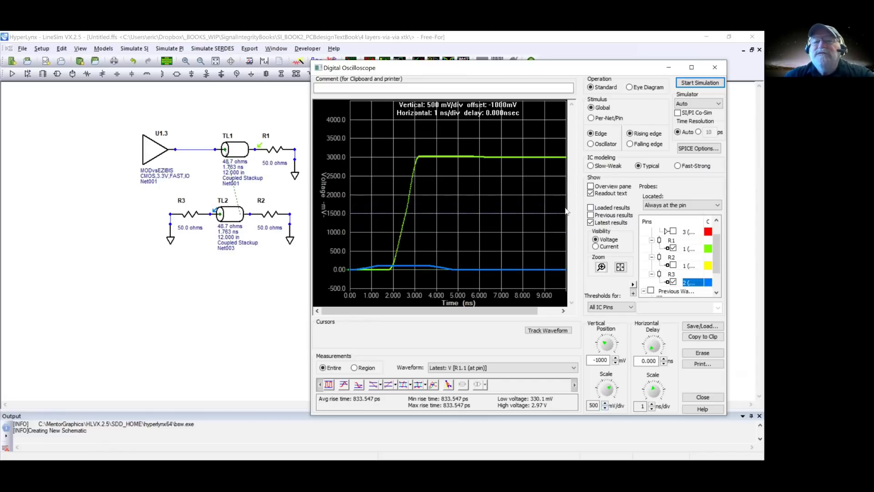
pyautogui.click(573, 271)
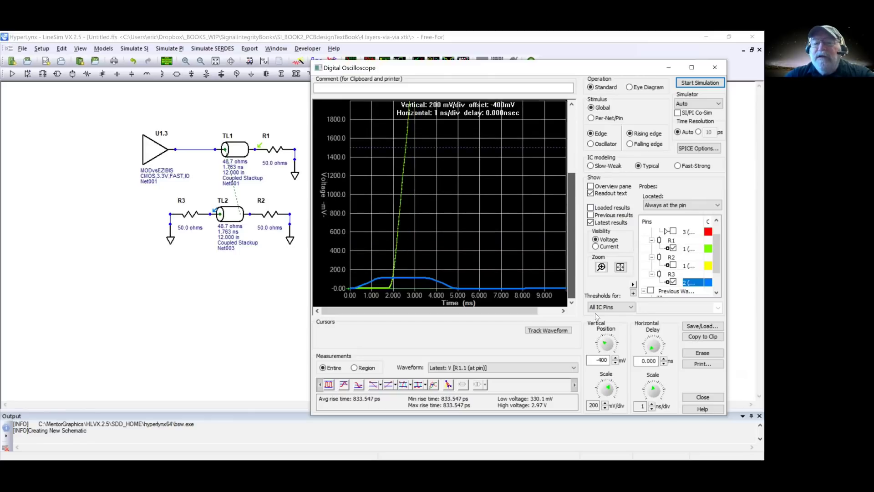
pyautogui.click(615, 363)
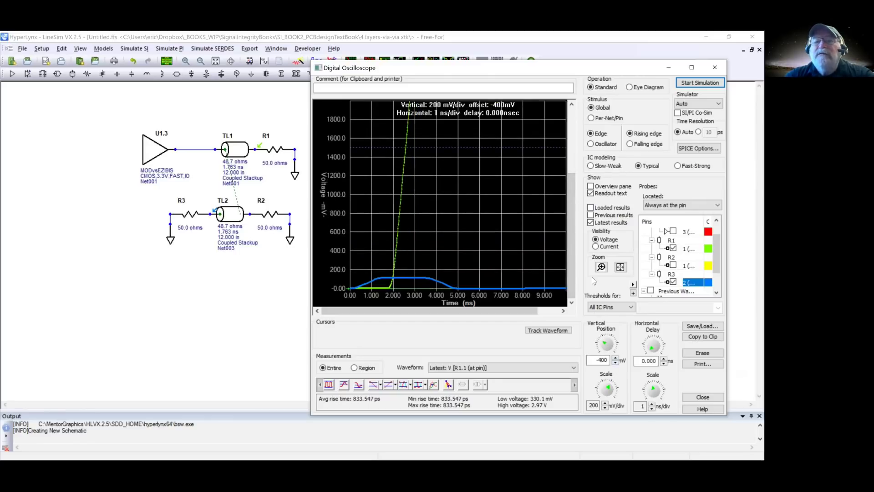
pyautogui.click(569, 209)
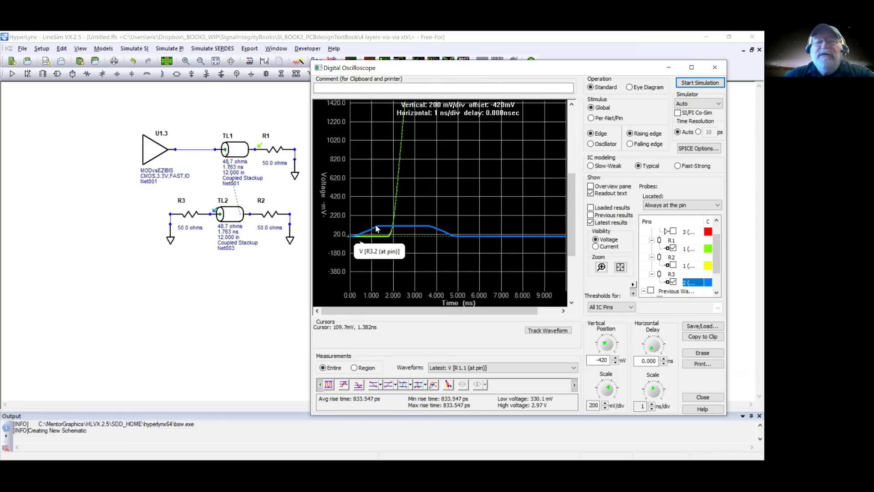
# - Measure the duration of the R3 crosstalk pulse by placing cursors at its start and end
pyautogui.click(353, 237)
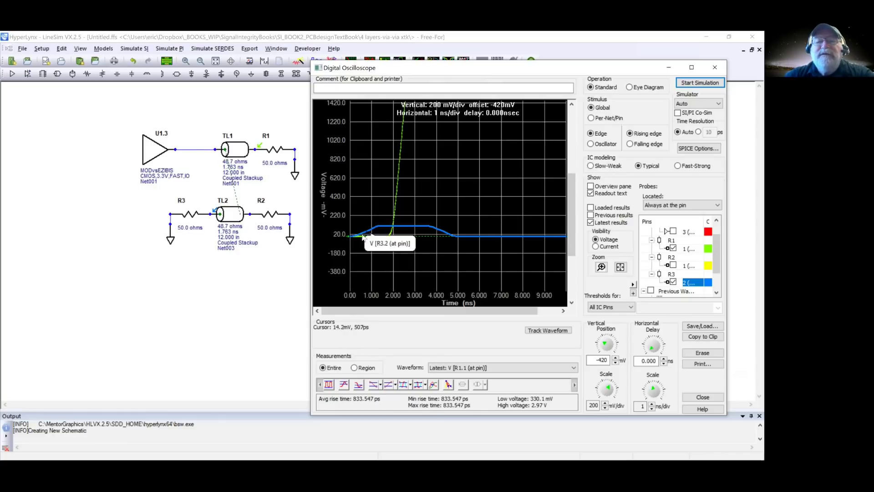
pyautogui.click(453, 236)
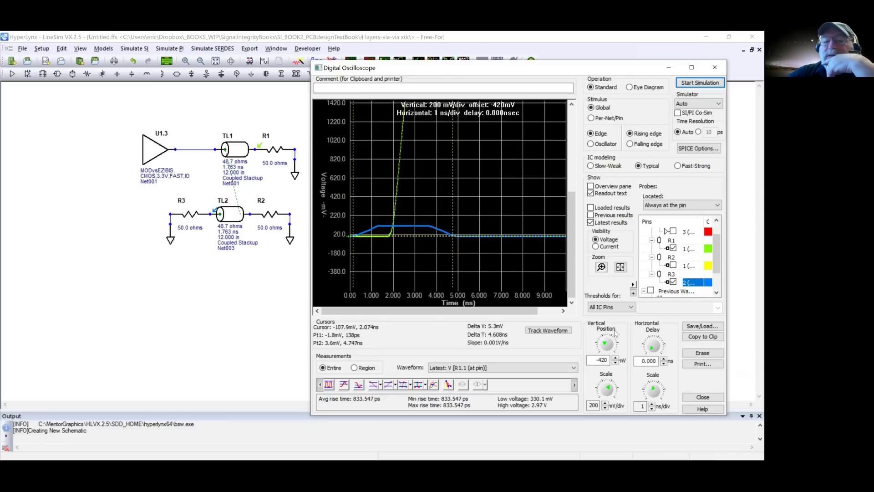
# - Enable the R2 pin 1 probe and compare the waveforms at 1 V/div, finishing at 200 mV/div
pyautogui.click(605, 404)
pyautogui.click(605, 403)
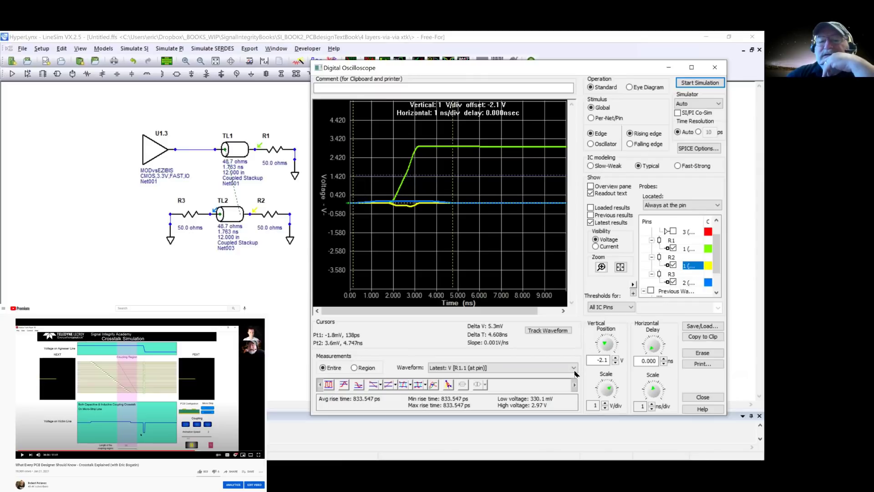
pyautogui.click(605, 408)
pyautogui.click(605, 407)
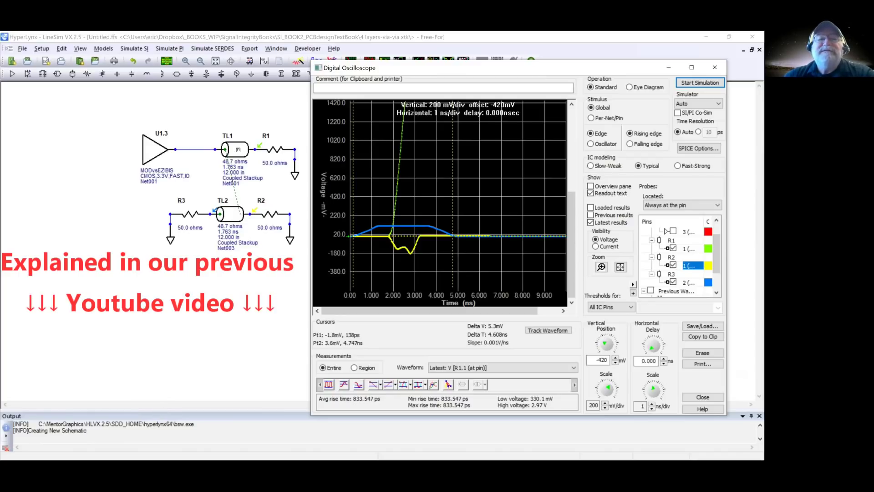
# - Move both coupled traces, TL1 and TL2, from the TOP layer to the InnerSignal1 layer
pyautogui.doubleClick(237, 149)
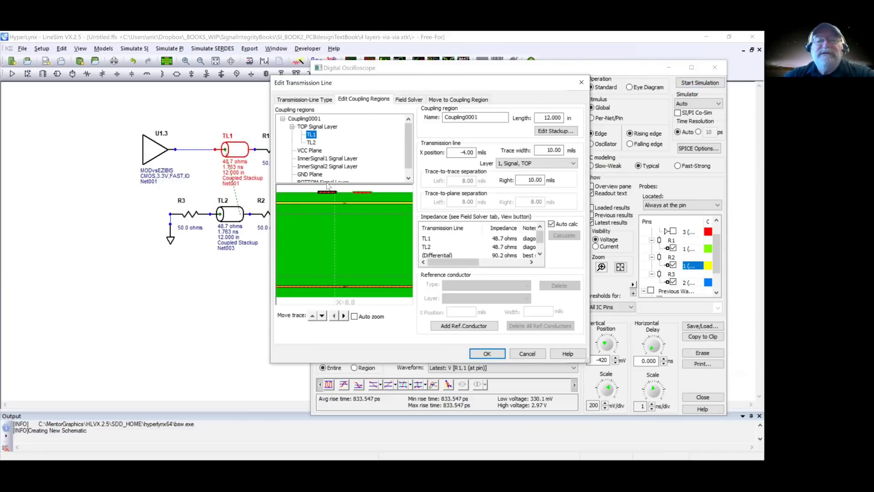
pyautogui.click(323, 316)
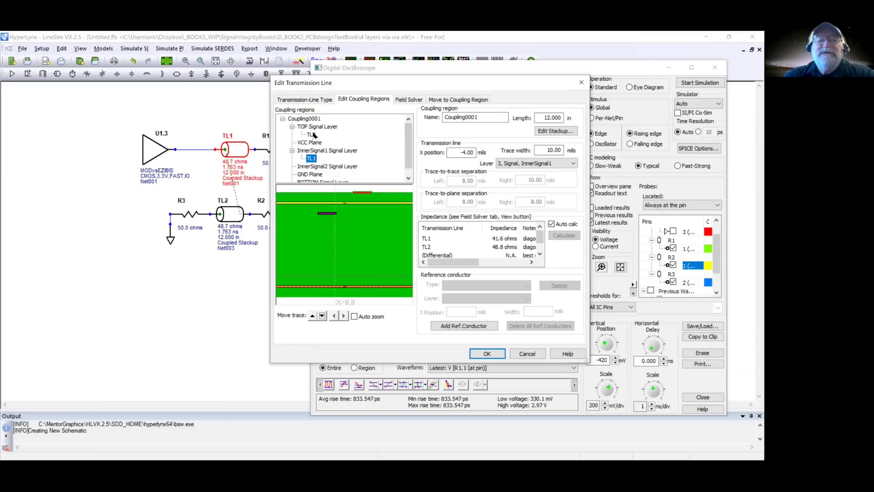
pyautogui.click(312, 135)
pyautogui.click(323, 315)
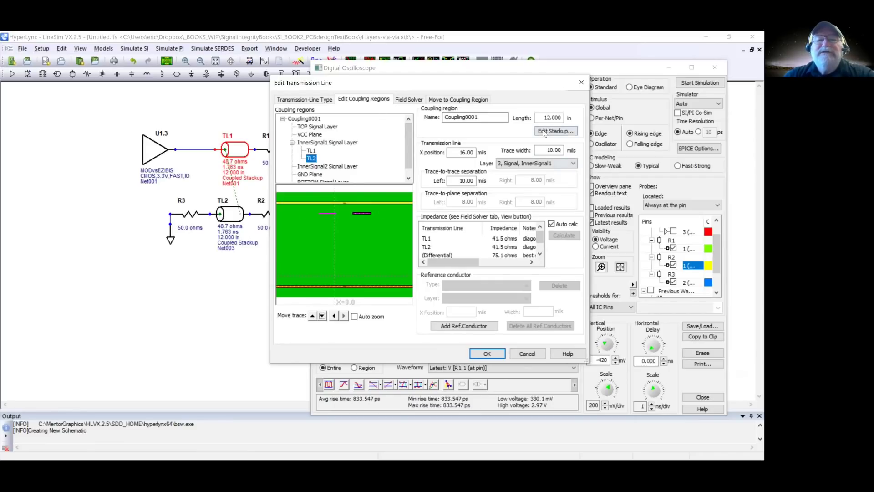
# - Set the stackup dielectric between VCC and InnerSignal1 to 8 mils thick, apply the transmission line edits, and rerun the simulation
pyautogui.press('space')
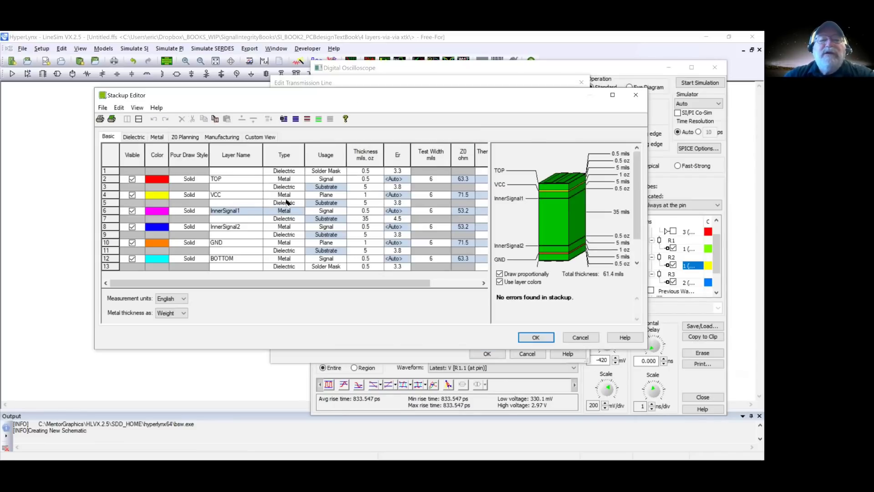
pyautogui.doubleClick(374, 201)
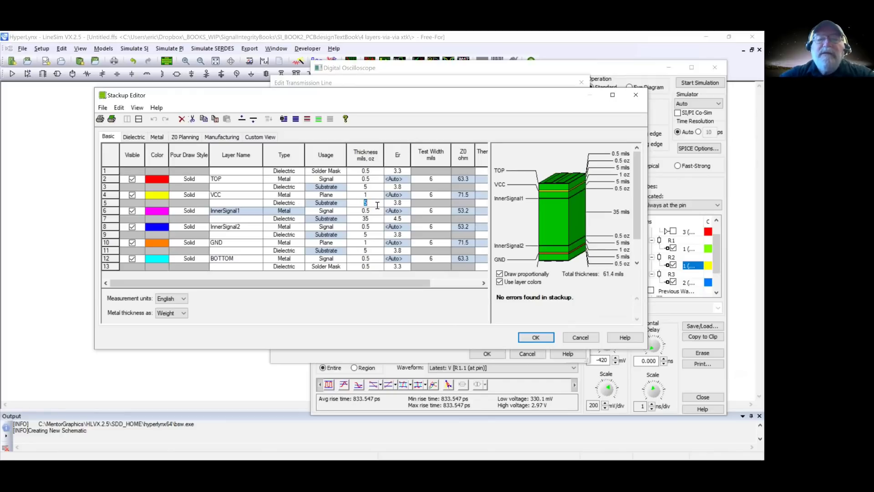
pyautogui.write('8')
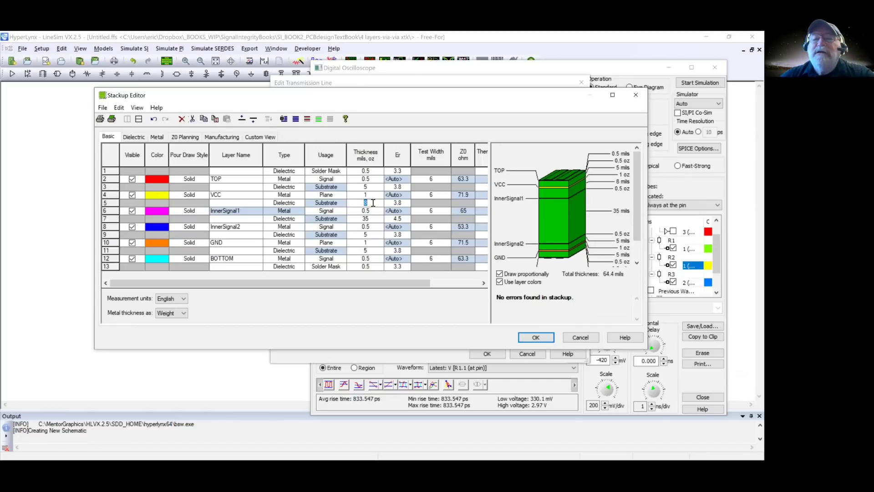
pyautogui.click(536, 338)
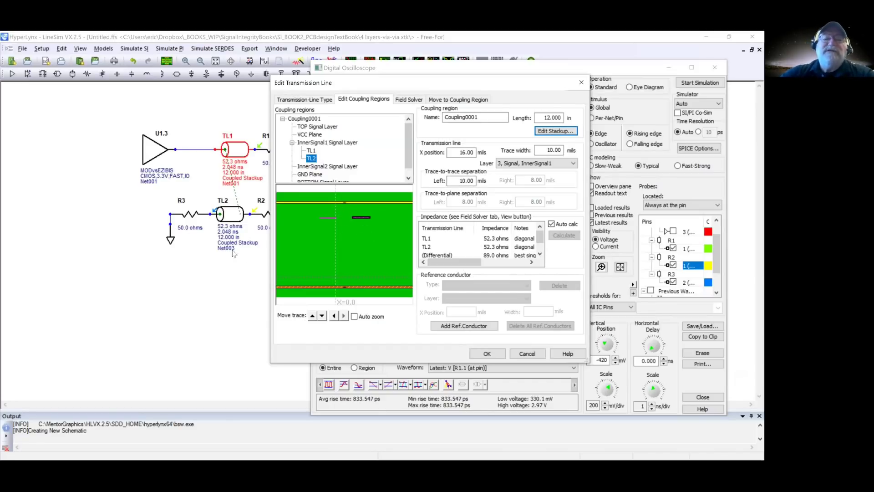
pyautogui.click(486, 353)
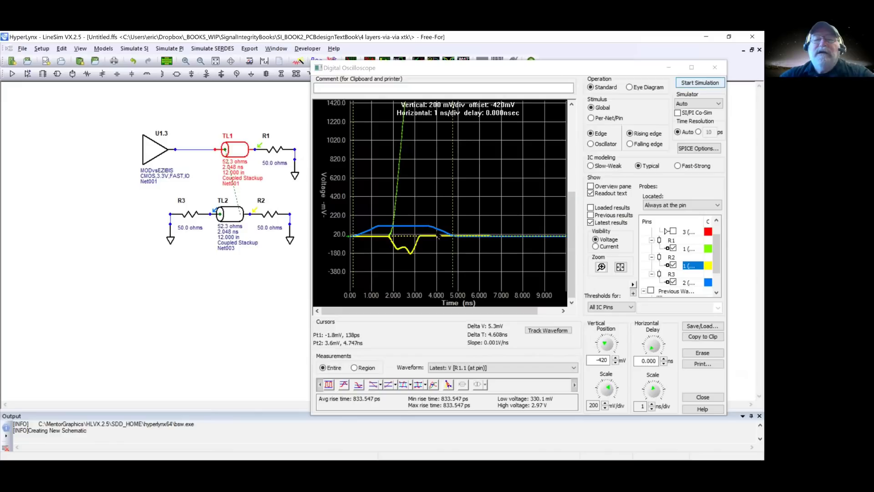
pyautogui.click(418, 232)
pyautogui.press('Return')
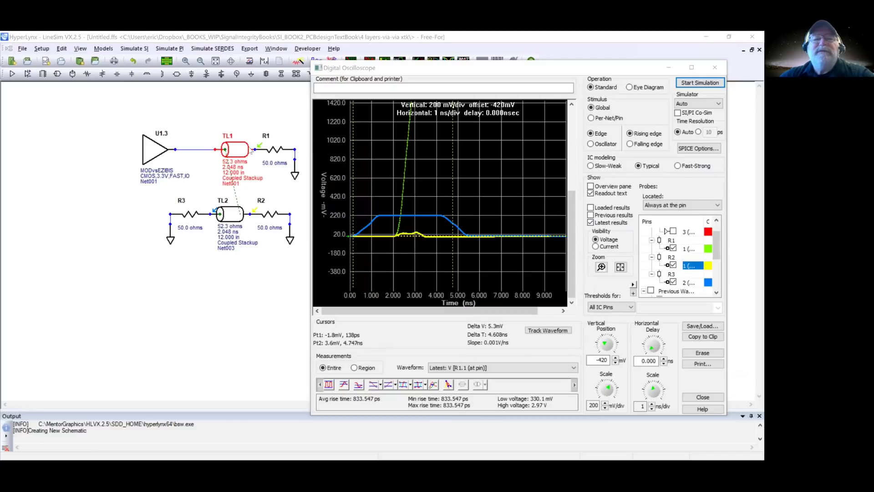
# - Set the Er of the stackup dielectric between InnerSignal1 and InnerSignal2 to 3.8
pyautogui.doubleClick(236, 149)
pyautogui.click(364, 98)
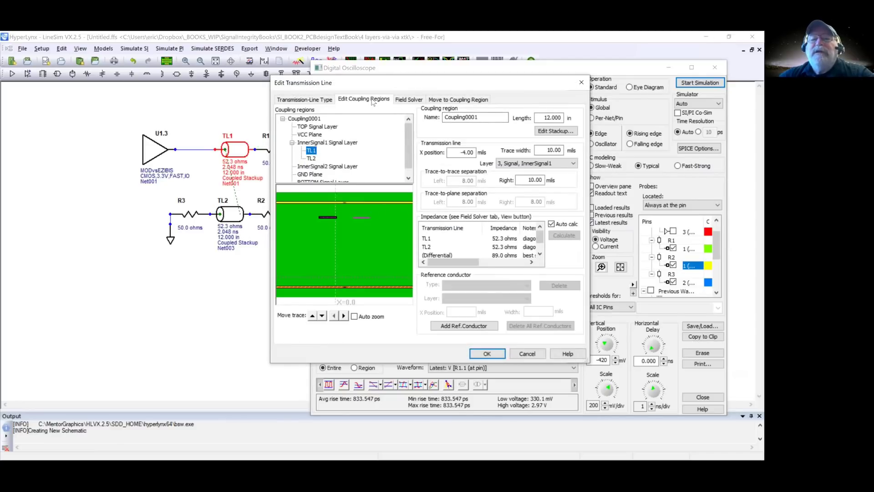
pyautogui.click(556, 131)
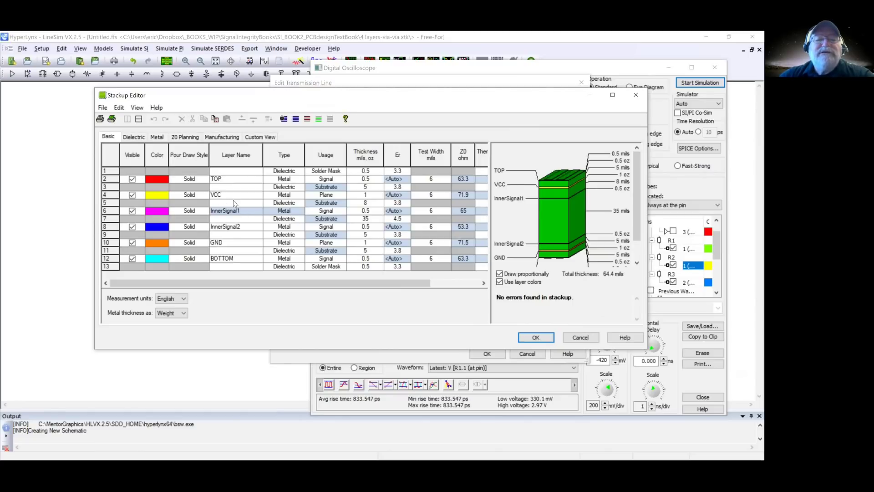
pyautogui.doubleClick(401, 219)
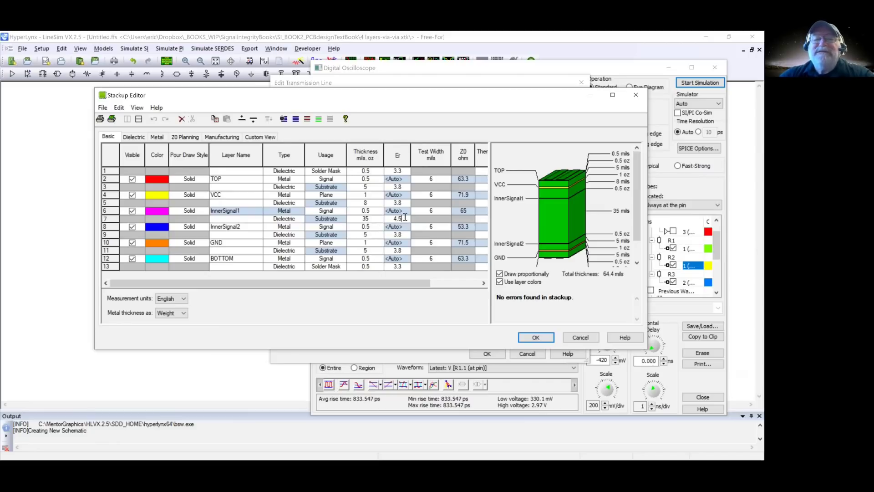
pyautogui.moveTo(390, 218); pyautogui.dragTo(399, 217)
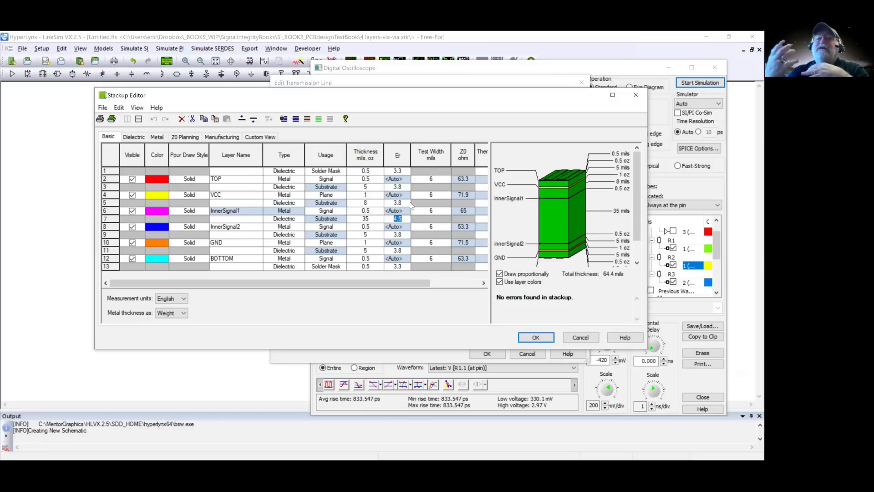
pyautogui.write('3')
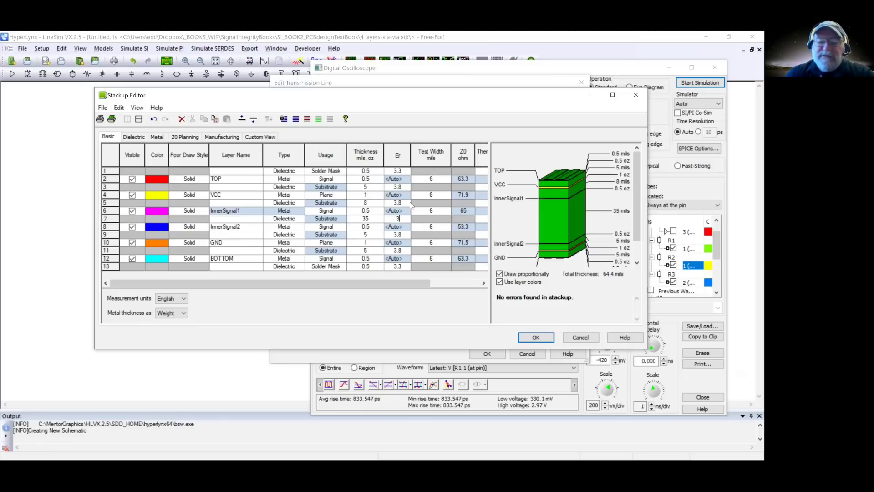
pyautogui.press('Return')
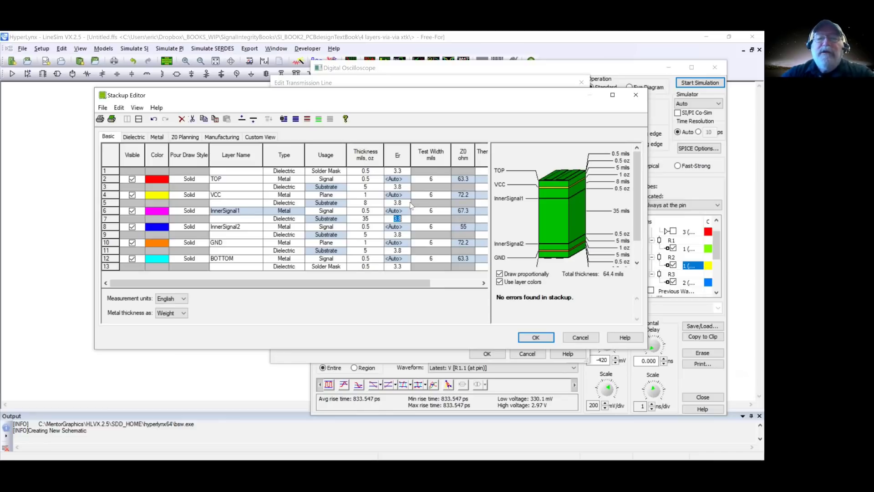
pyautogui.click(536, 338)
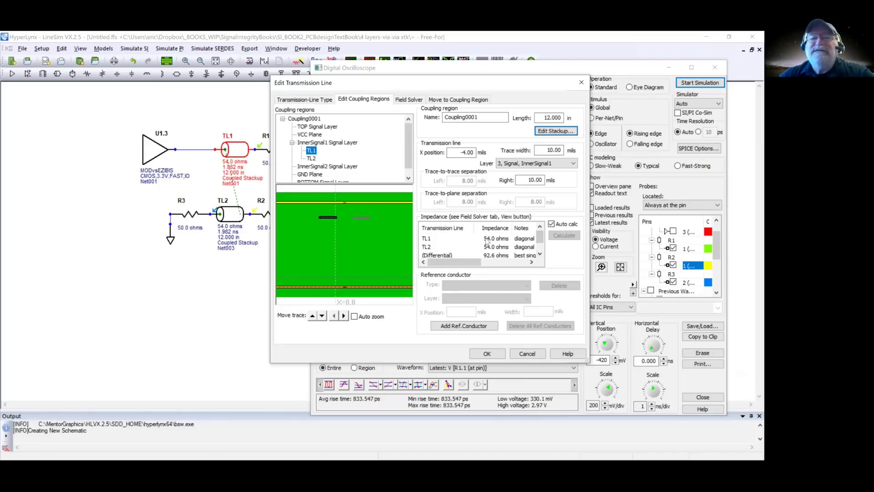
# - Set the thickness of the stackup dielectric between VCC and InnerSignal1 to 7 mils
pyautogui.click(541, 131)
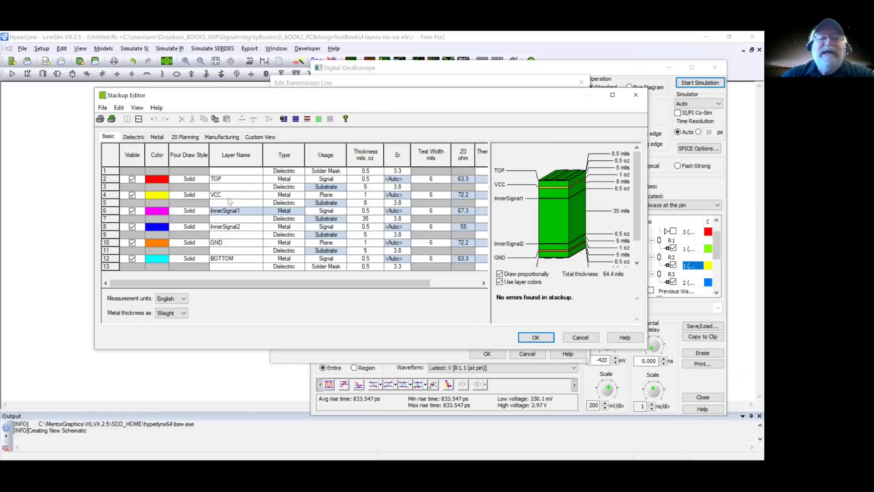
pyautogui.doubleClick(365, 203)
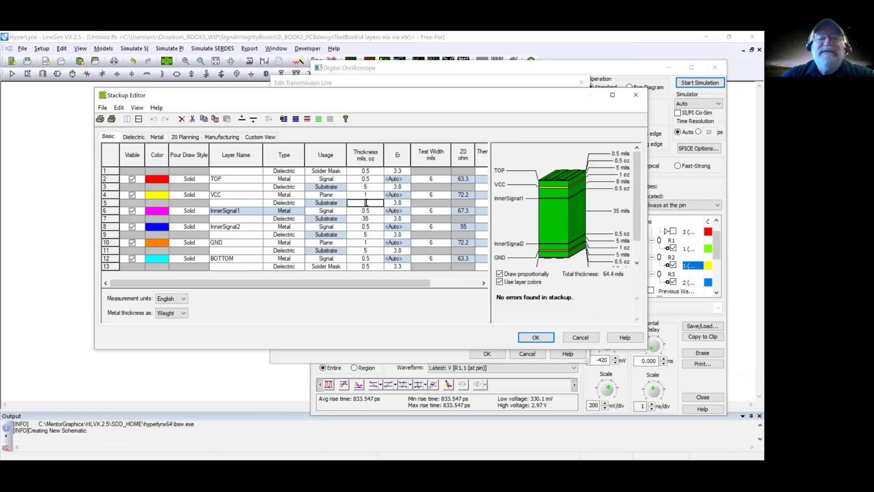
pyautogui.write('4')
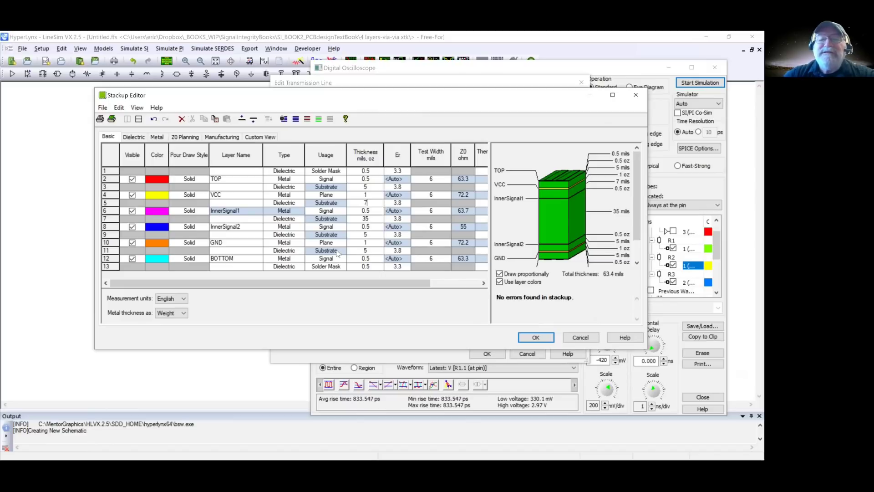
pyautogui.click(525, 337)
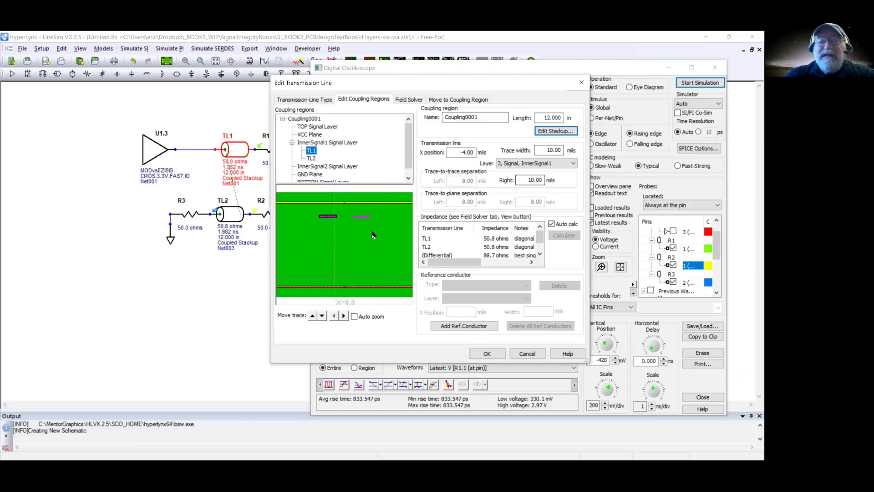
# - Apply the transmission line edits and rerun the crosstalk simulation with the revised stackup
pyautogui.click(486, 353)
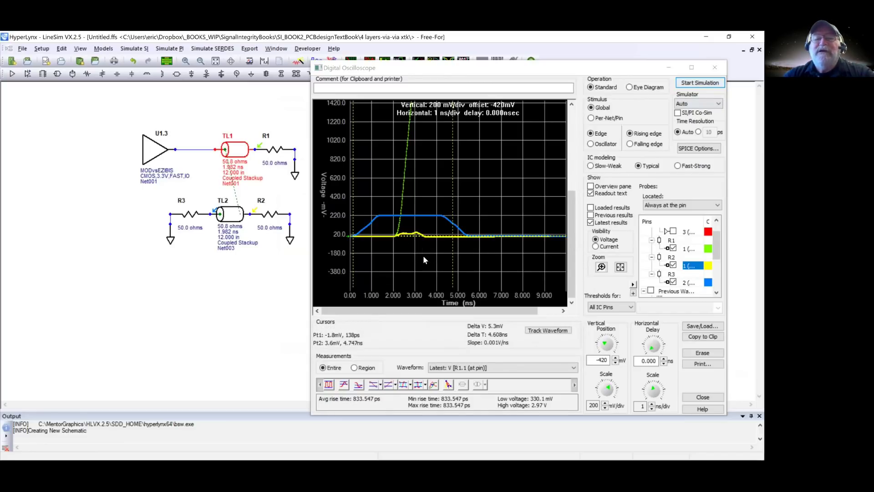
pyautogui.press('Return')
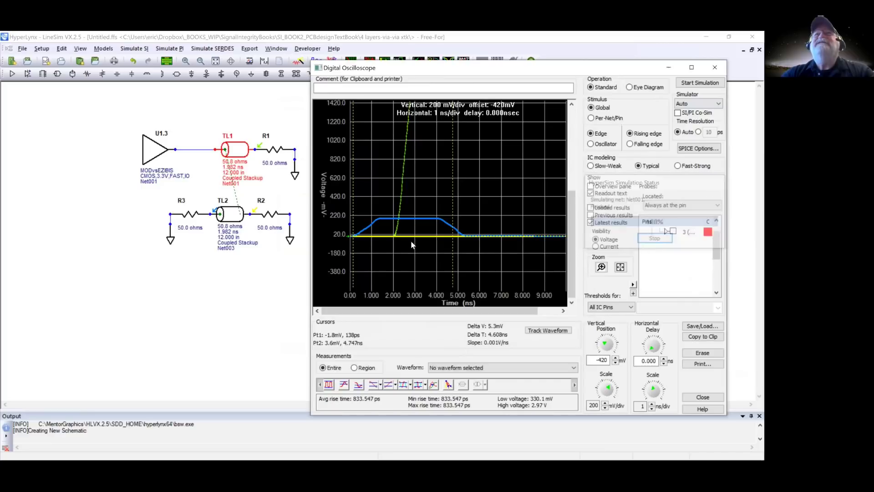
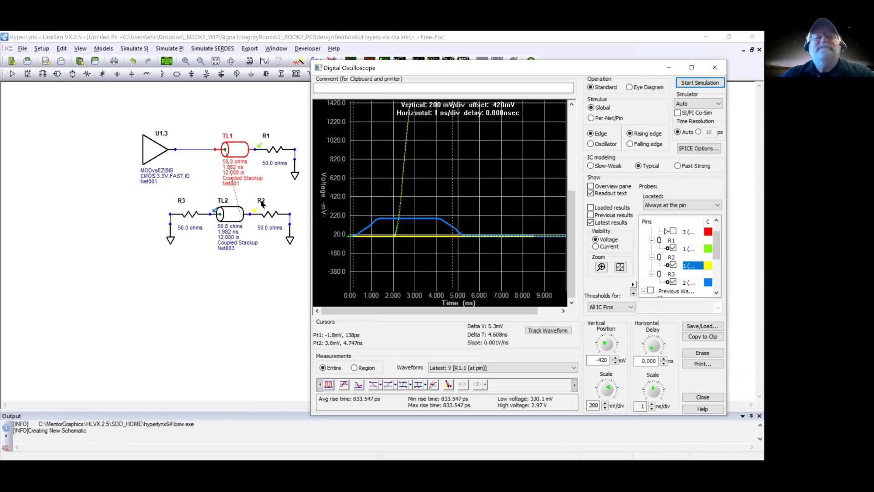
pyautogui.click(232, 285)
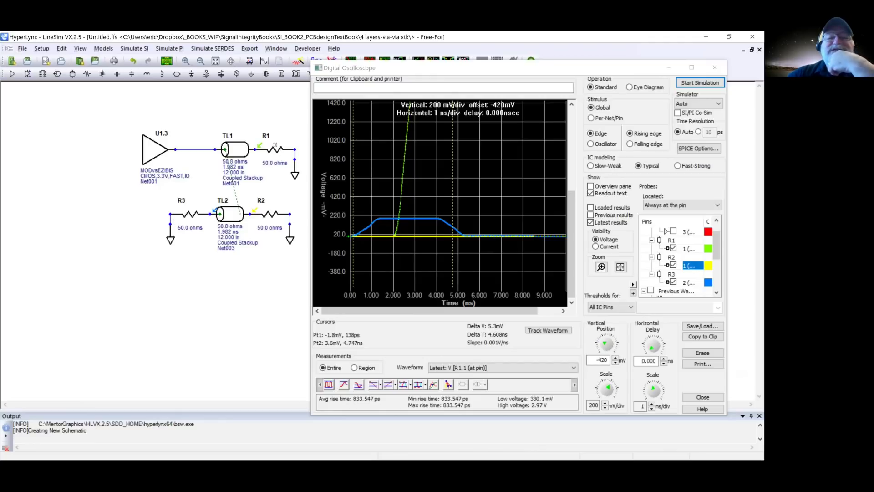
# - Set resistor R1 at the far end of TL1 to 1e6 ohms
pyautogui.doubleClick(271, 153)
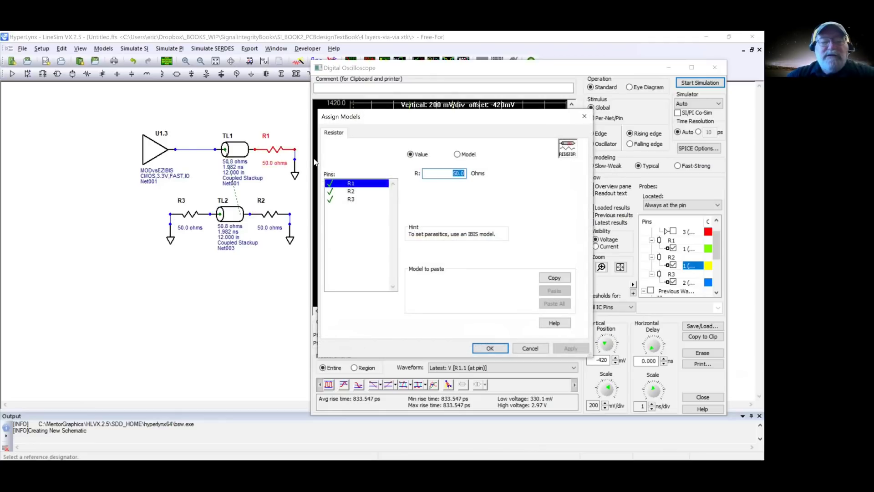
pyautogui.write('1e6')
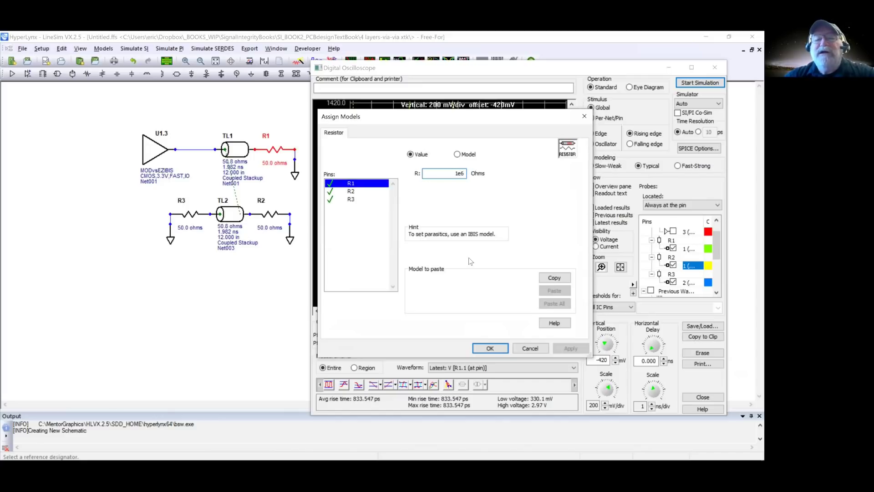
pyautogui.click(491, 348)
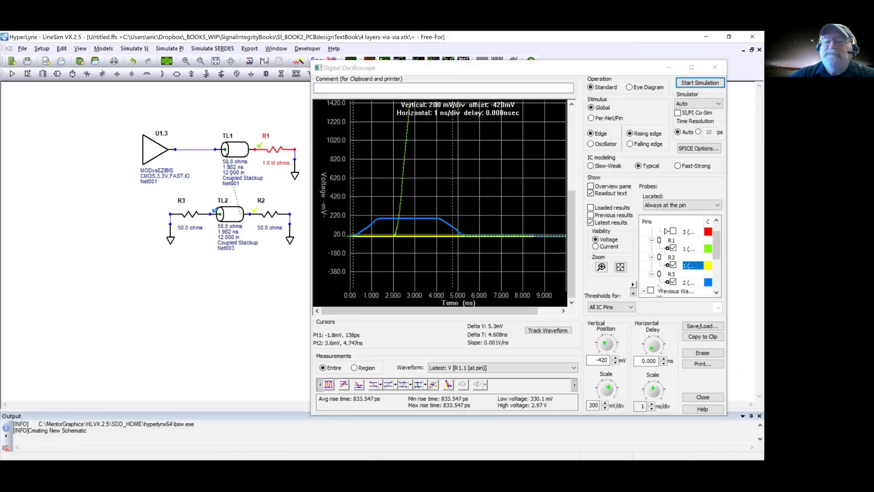
# - Set the oscilloscope scales to 2 V/div and 2 ns/div and rerun the simulation with R1 effectively open
pyautogui.click(605, 403)
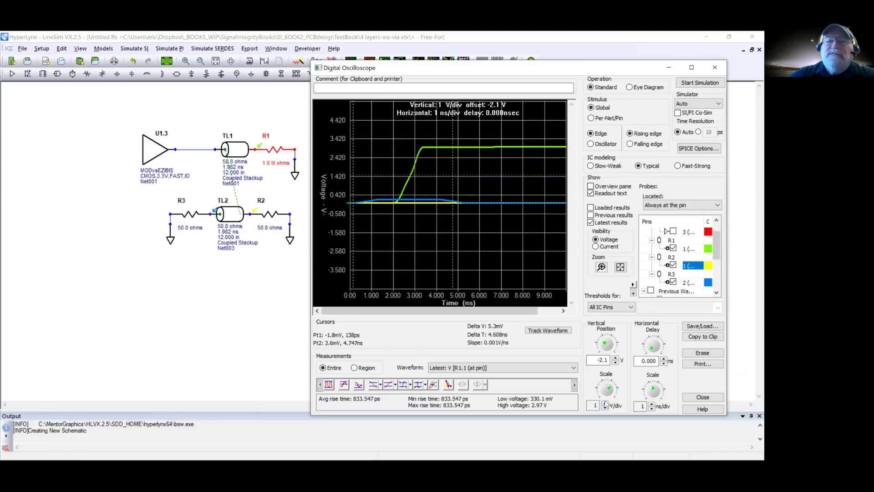
pyautogui.click(605, 404)
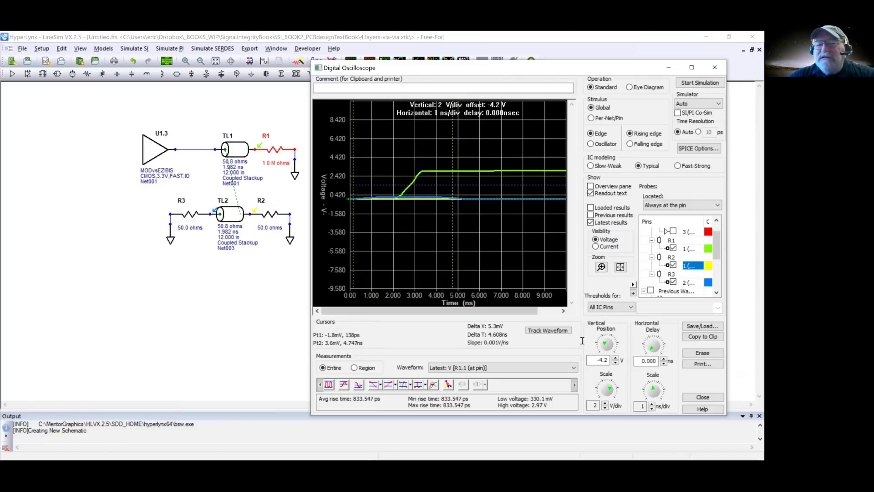
pyautogui.click(605, 407)
pyautogui.click(604, 407)
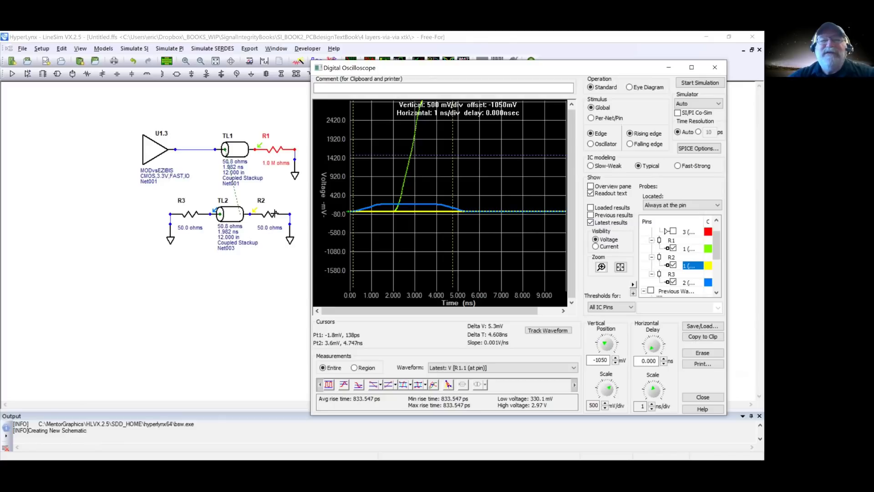
pyautogui.click(701, 84)
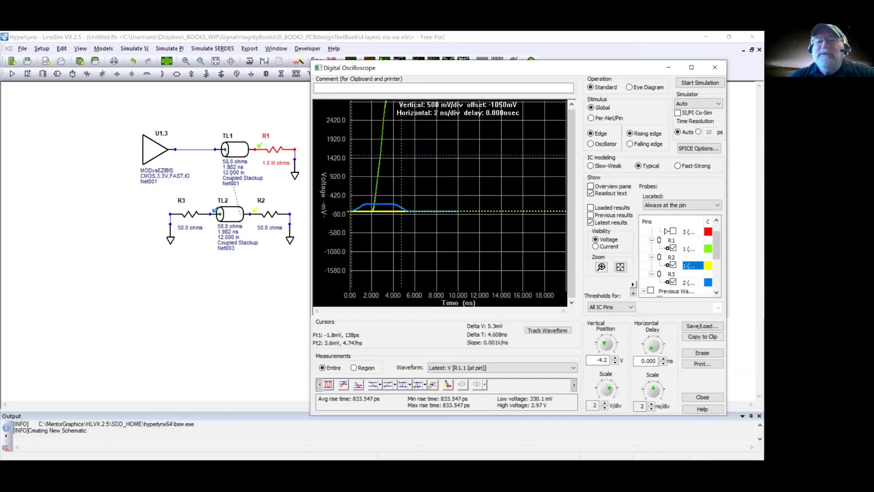
pyautogui.doubleClick(593, 405)
pyautogui.write('1')
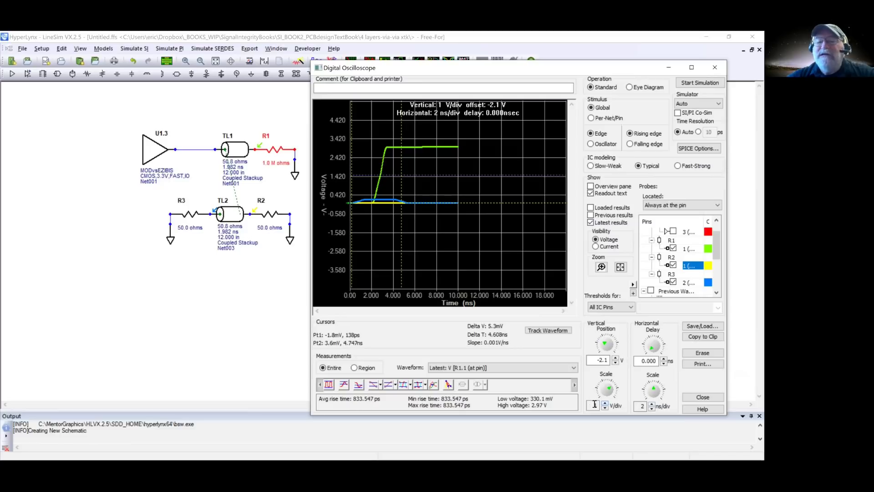
pyautogui.click(605, 403)
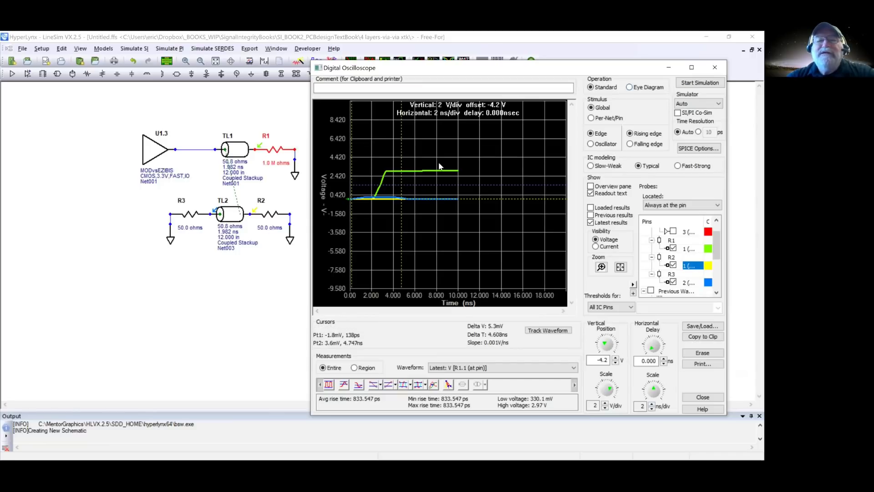
pyautogui.click(699, 83)
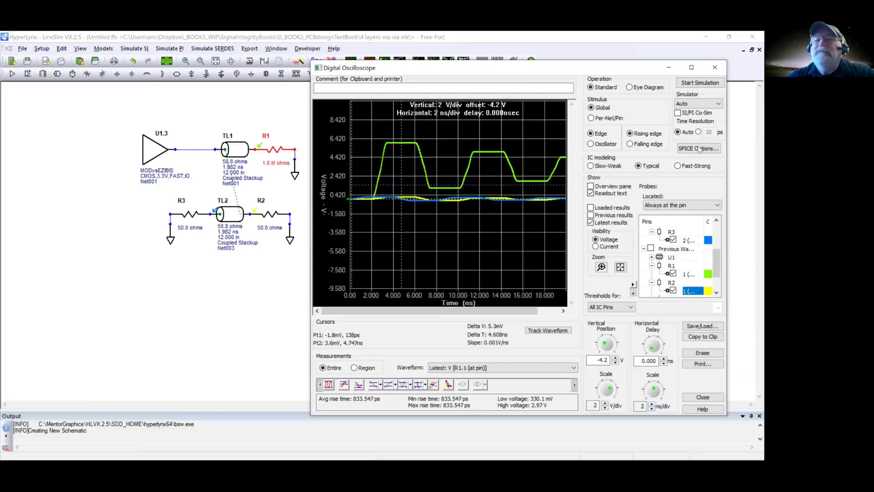
# - Rerun the simulation with a 5 ns/div time scale and set the vertical scale to 200 mV/div
pyautogui.click(652, 404)
pyautogui.click(695, 82)
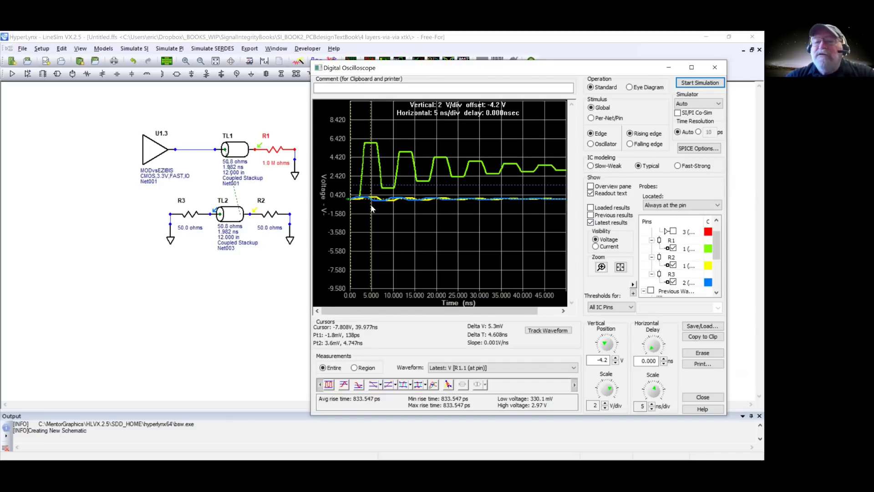
pyautogui.click(604, 408)
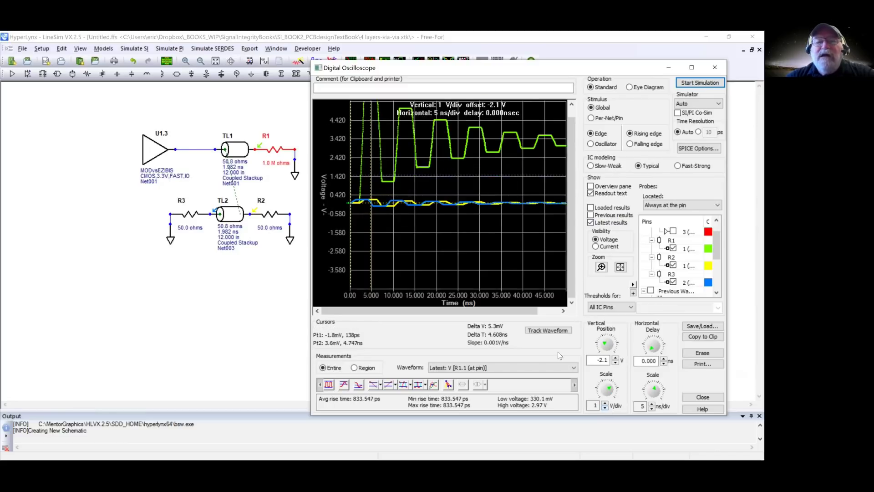
pyautogui.press('Down')
pyautogui.press('Down')
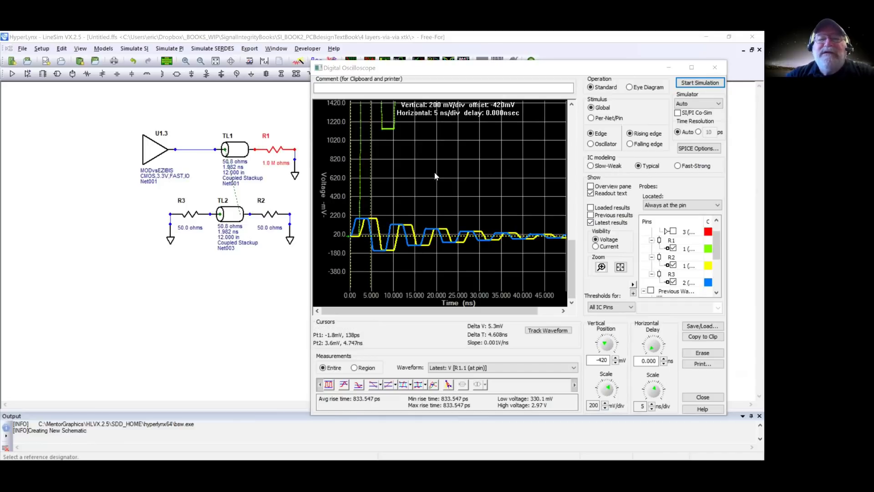
# - Set resistor R1 back to 50 ohms and rerun the simulation
pyautogui.doubleClick(277, 149)
pyautogui.write('50')
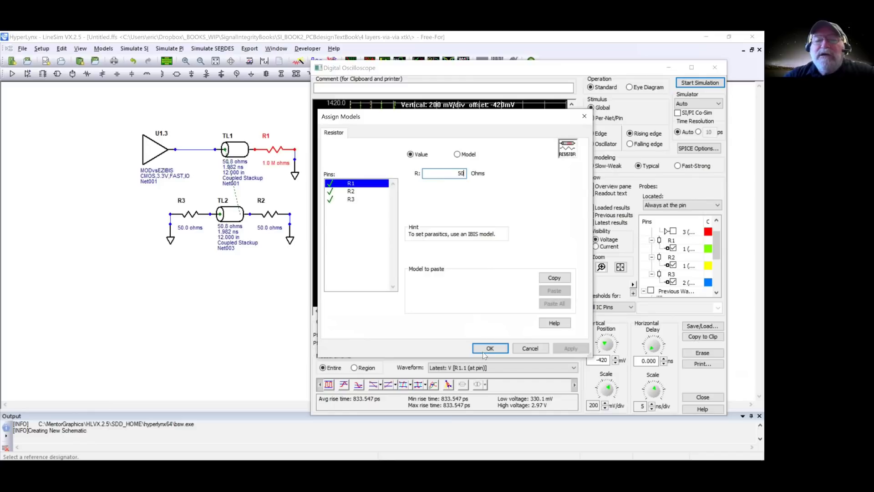
pyautogui.click(485, 349)
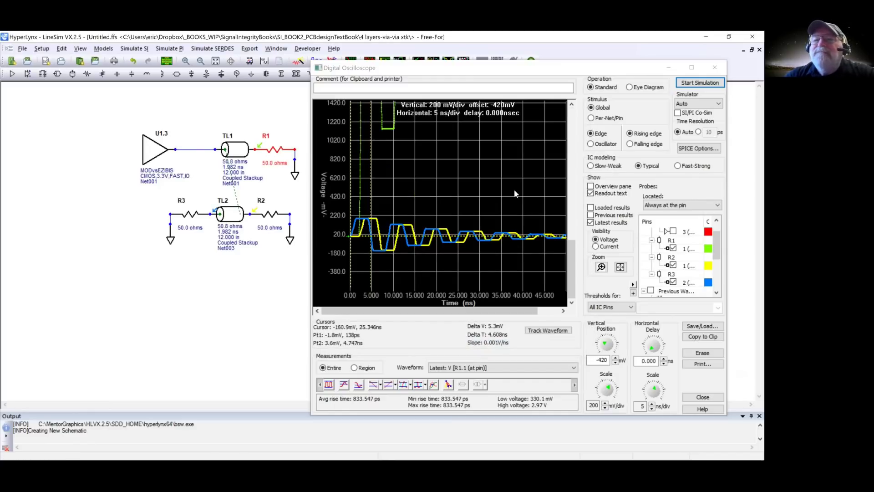
pyautogui.click(699, 82)
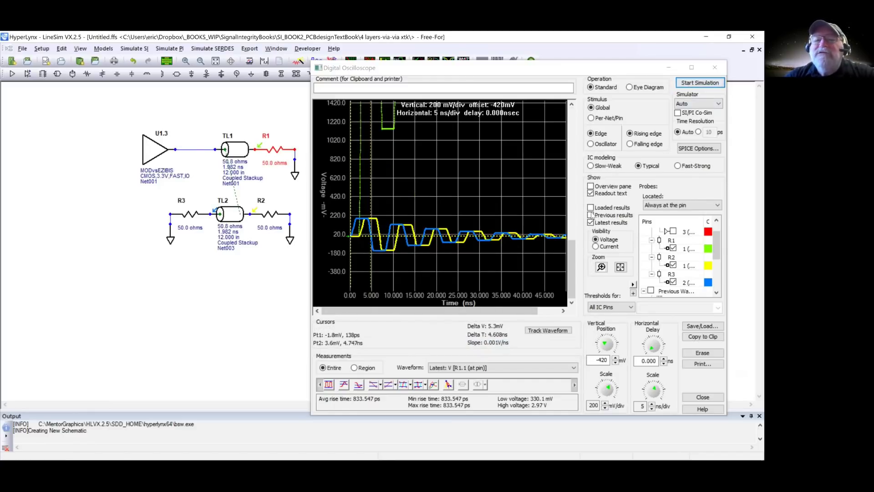
pyautogui.click(695, 83)
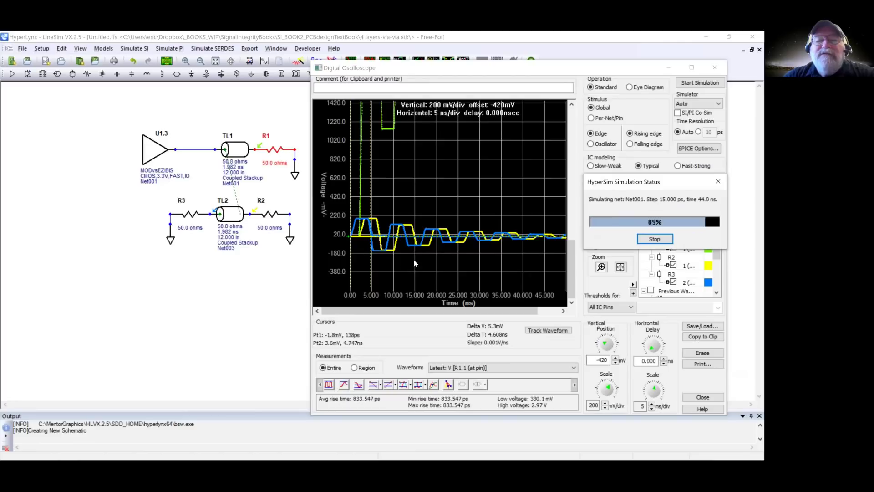
# - Set R1 to 1e6 ohms again and rerun the simulation for the unterminated case
pyautogui.moveTo(366, 234)
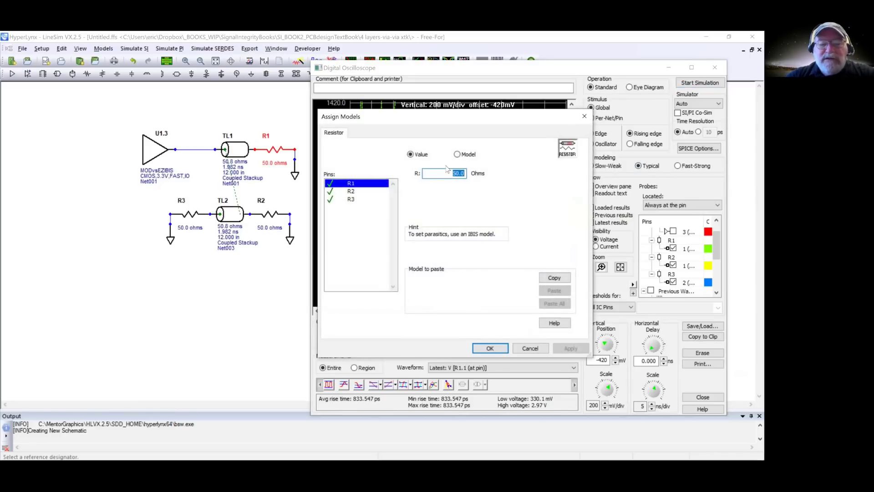
pyautogui.write('1e6')
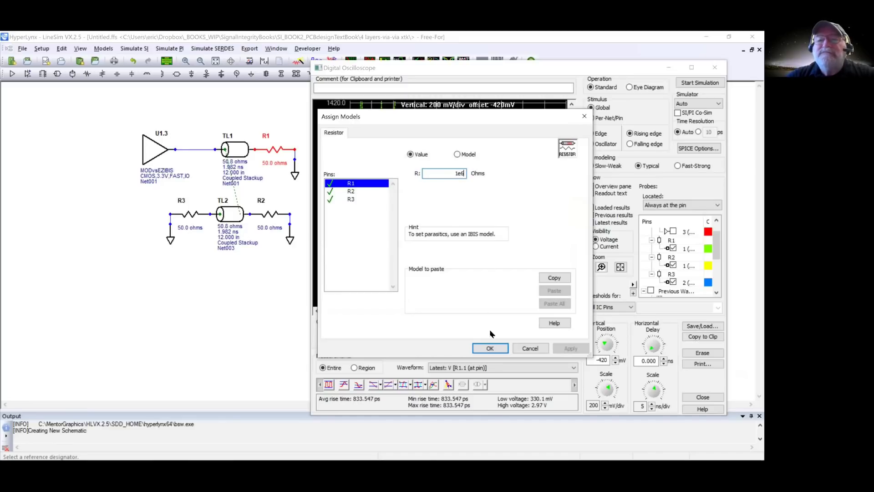
pyautogui.click(489, 348)
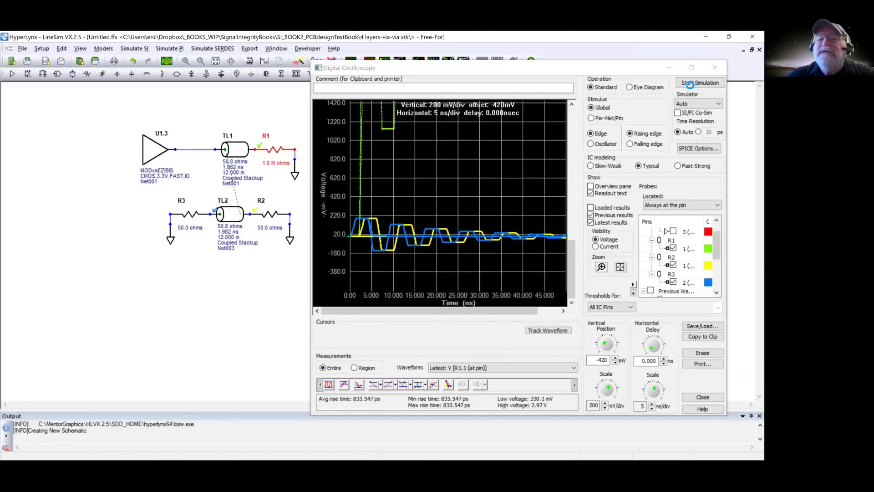
pyautogui.press('Return')
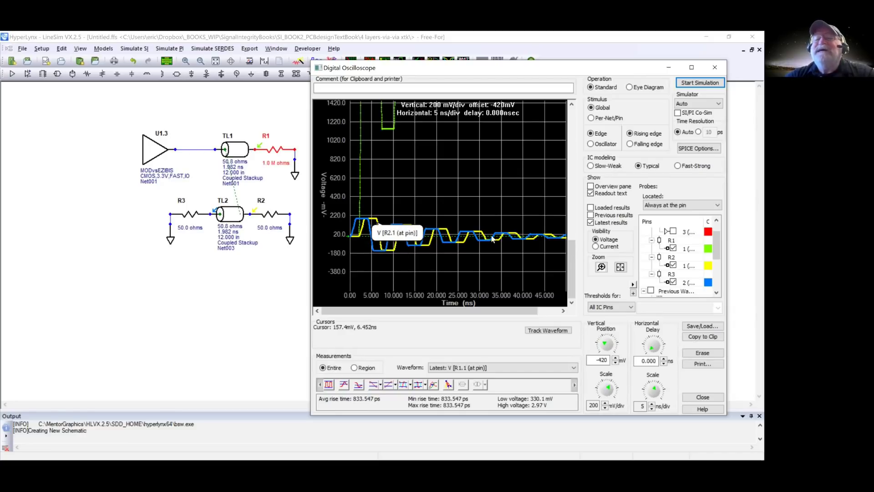
# - Set the oscilloscope to 10 ns/div and 1 V/div to fit the whole R1 waveform in view
pyautogui.click(515, 236)
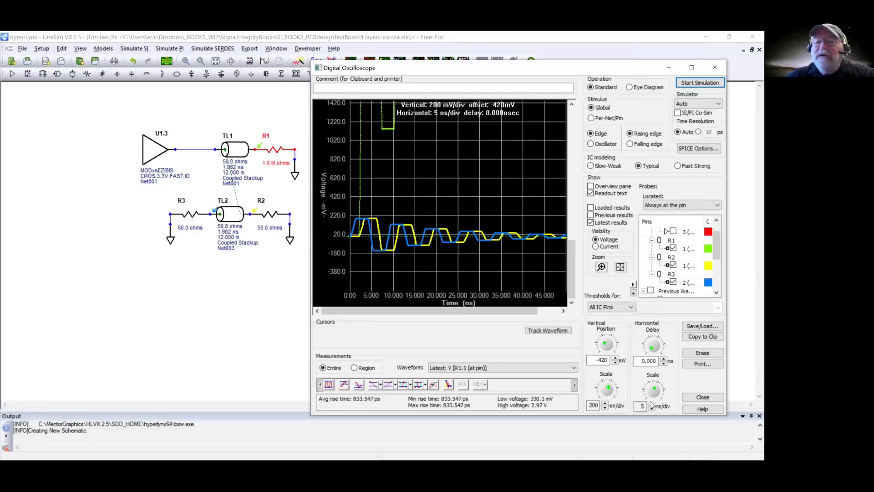
pyautogui.scroll(-1, 343, 272)
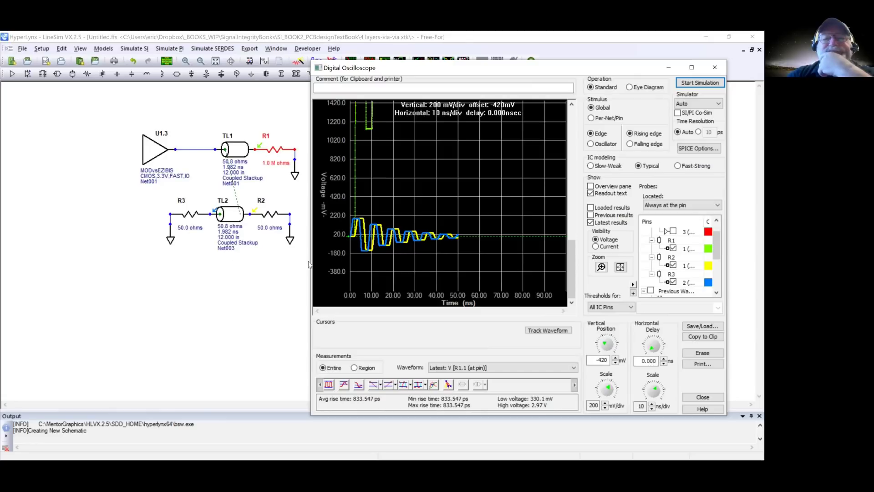
pyautogui.moveTo(357, 235)
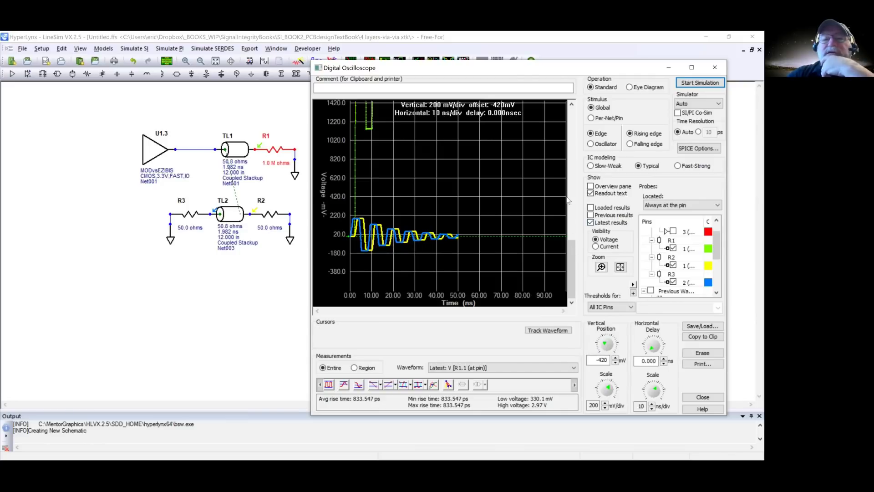
pyautogui.scroll(5, 592, 281)
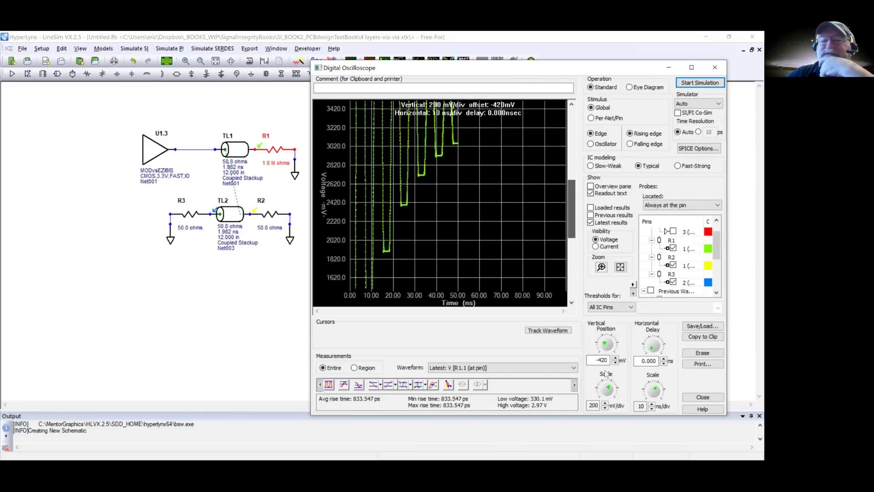
pyautogui.click(605, 403)
pyautogui.click(605, 403)
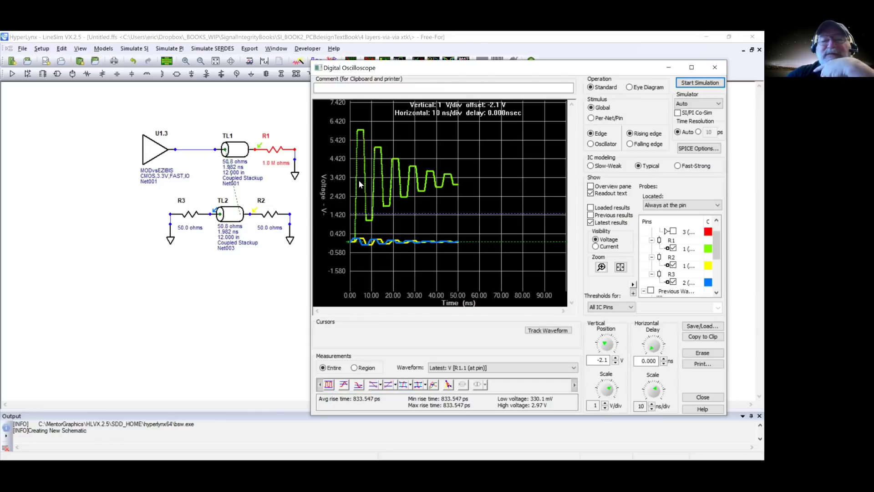
# - Read the R1 waveform with the cursor at its first peak and the dip that follows
pyautogui.click(364, 218)
pyautogui.click(363, 220)
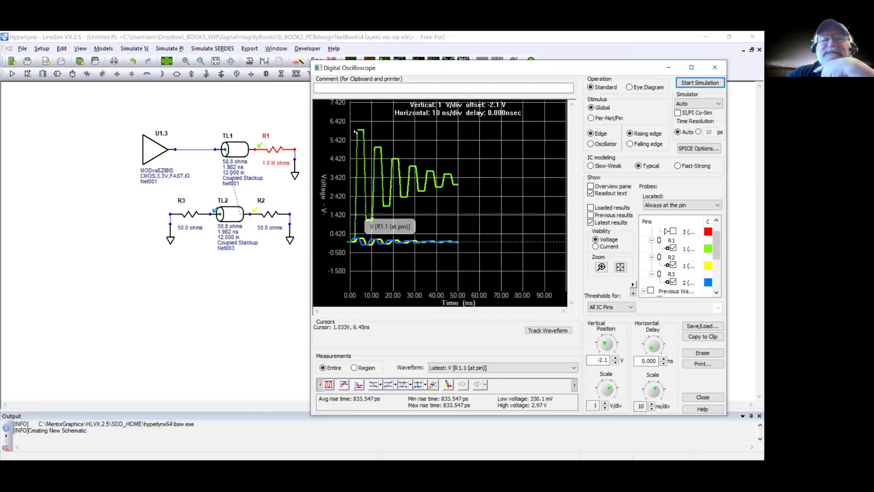
pyautogui.click(357, 132)
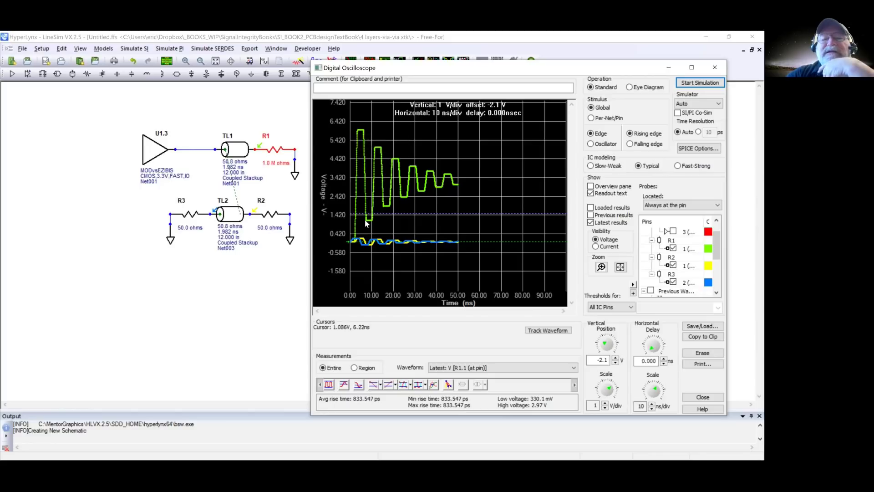
pyautogui.click(366, 223)
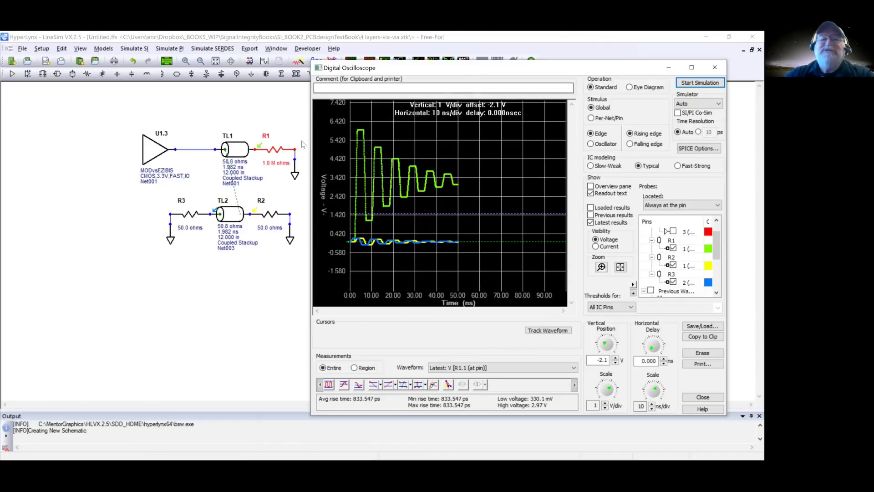
# - Move both coupled traces, TL1 and TL2, from the InnerSignal1 layer to the TOP signal layer to make them microstrips
pyautogui.doubleClick(241, 152)
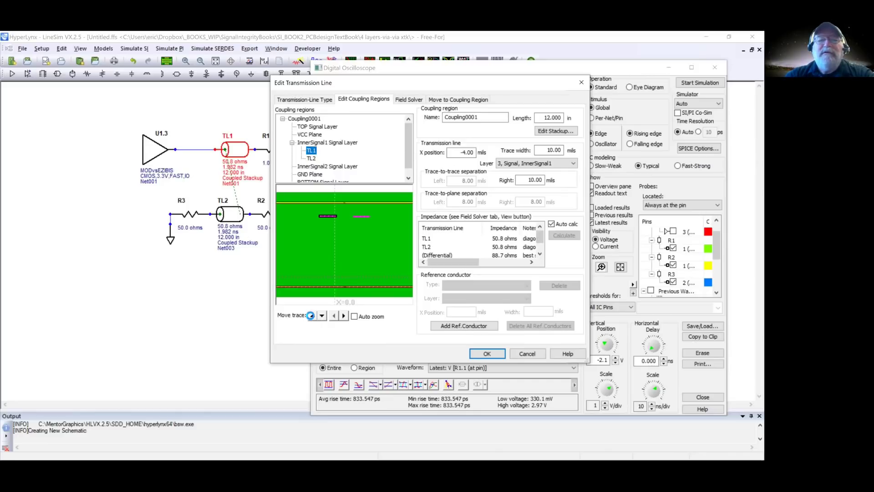
pyautogui.click(312, 315)
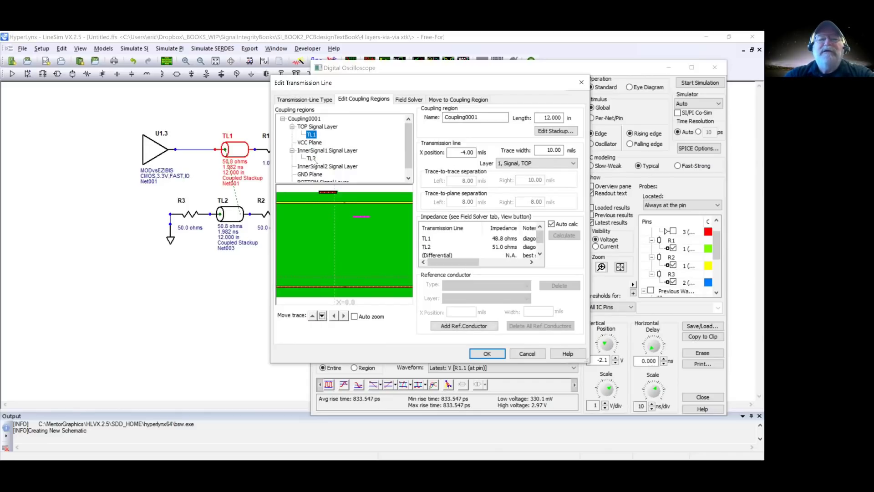
pyautogui.click(311, 159)
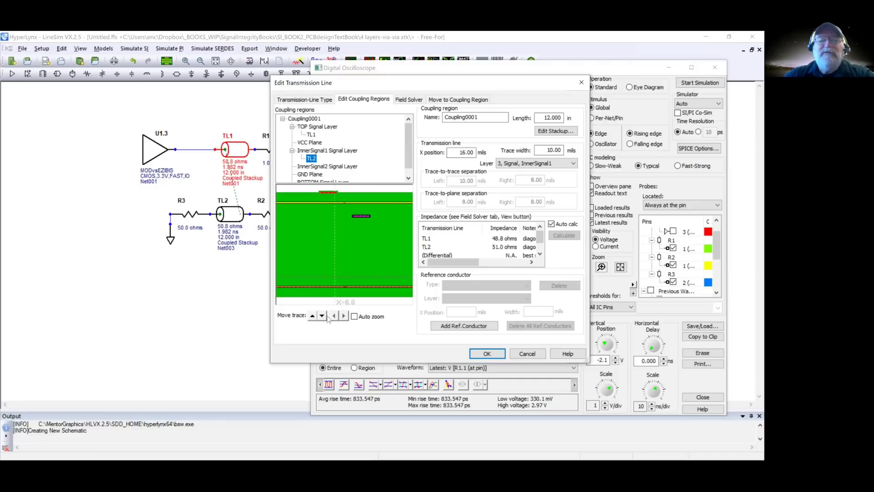
pyautogui.click(313, 316)
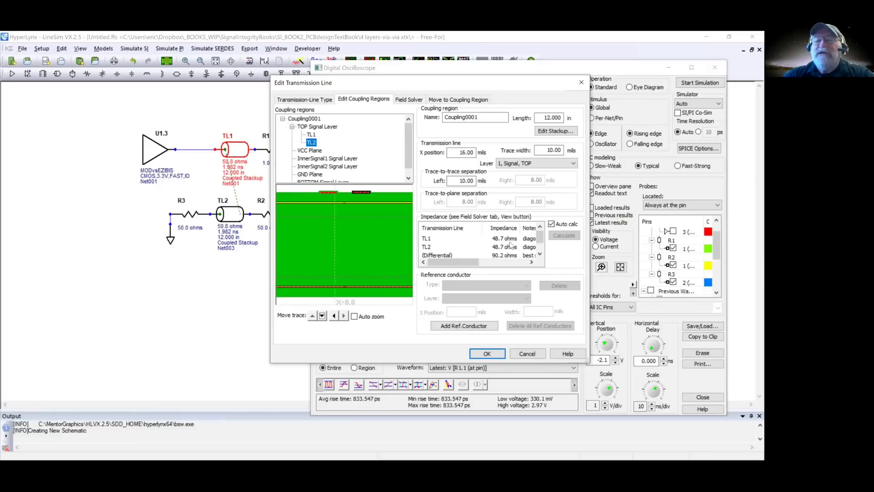
pyautogui.click(488, 354)
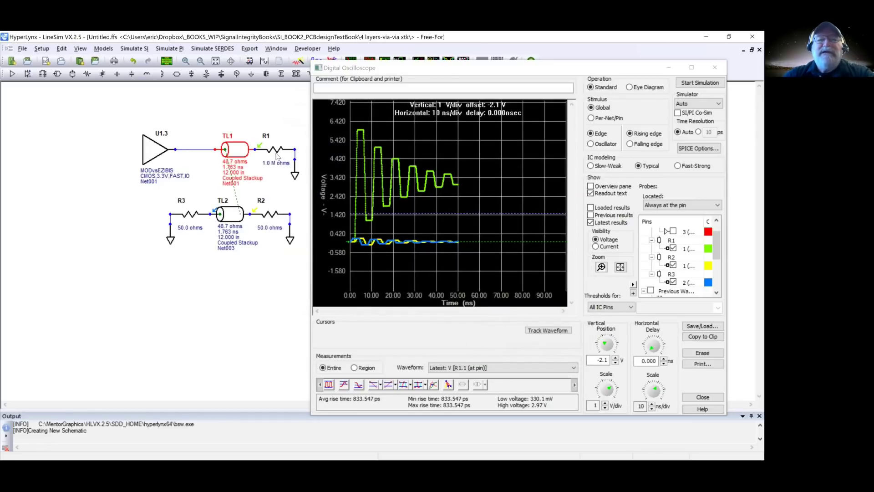
# - Set resistor R1 to 50 ohms to terminate the aggressor line
pyautogui.doubleClick(276, 153)
pyautogui.write('50')
pyautogui.click(491, 349)
pyautogui.click(274, 194)
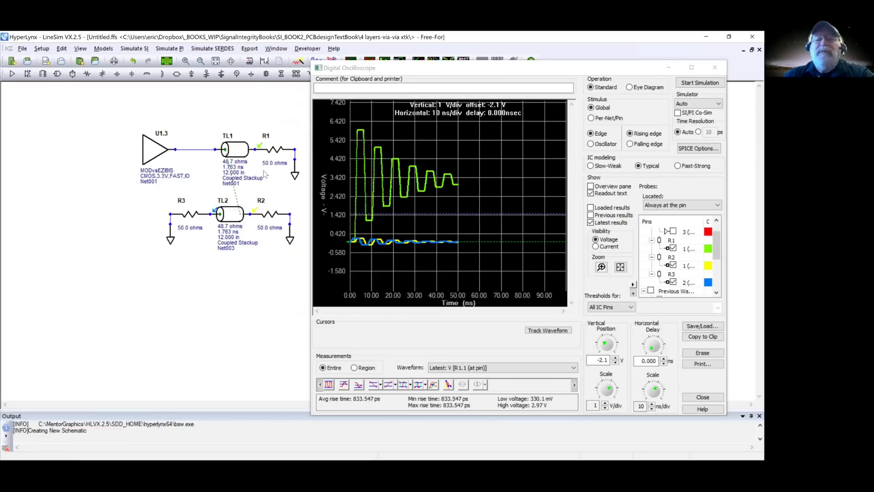
# - Rerun the simulation and set the oscilloscope to 500 mV/div and 500 ps/div with the crosstalk waveforms in view
pyautogui.click(652, 408)
pyautogui.click(651, 409)
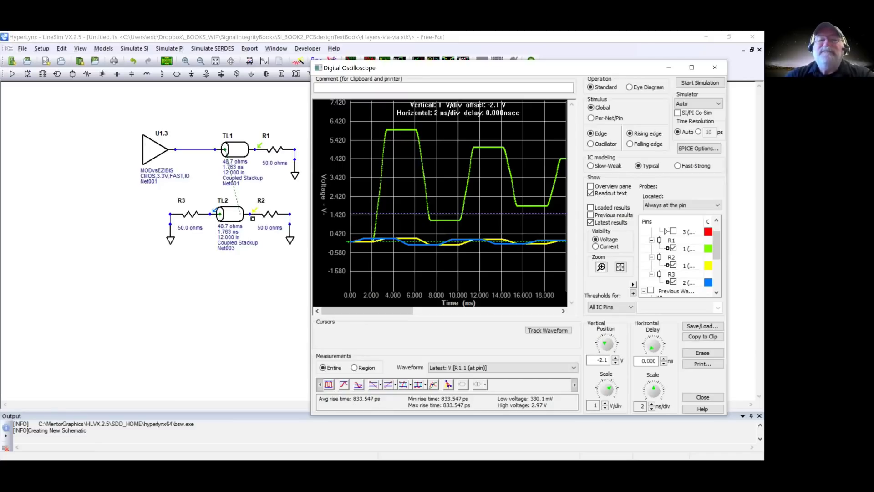
pyautogui.click(700, 82)
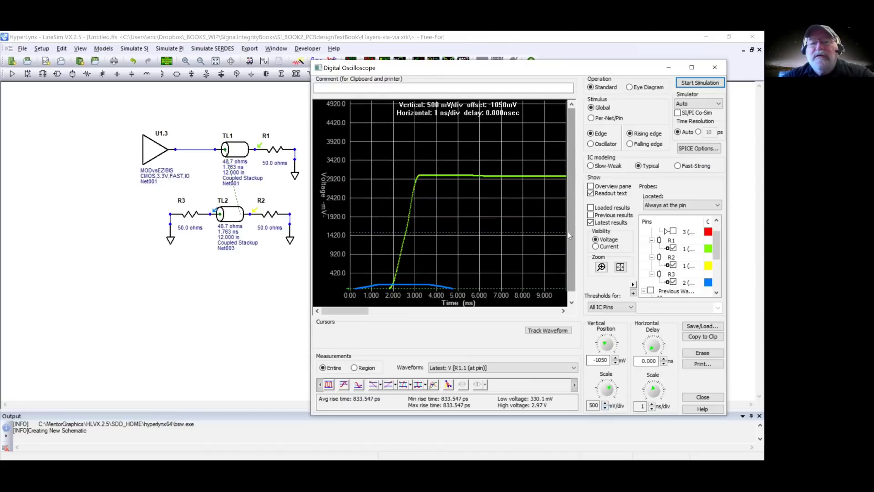
pyautogui.scroll(-1, 433, 258)
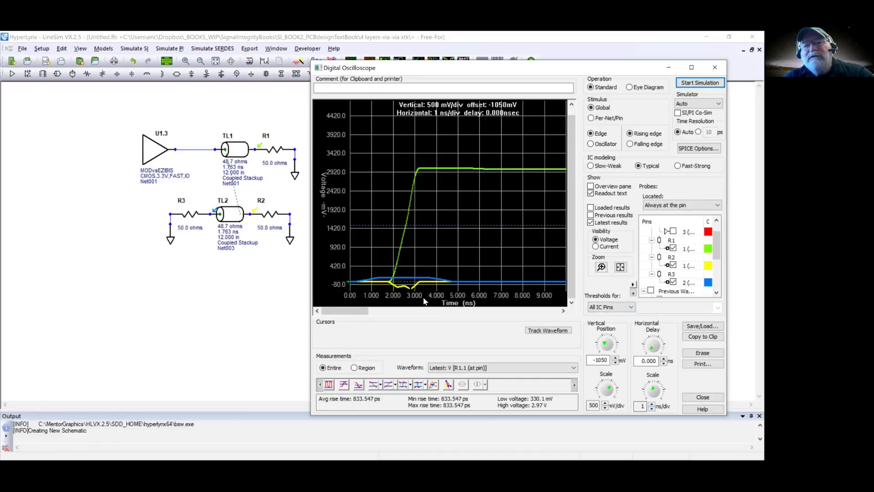
pyautogui.scroll(1, 423, 301)
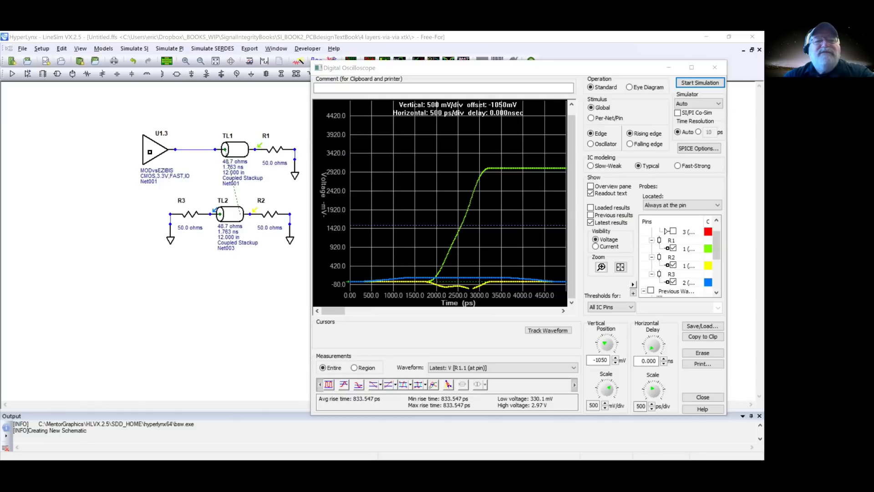
# - Review the model assigned to driver U1.3 without changing it
pyautogui.doubleClick(150, 152)
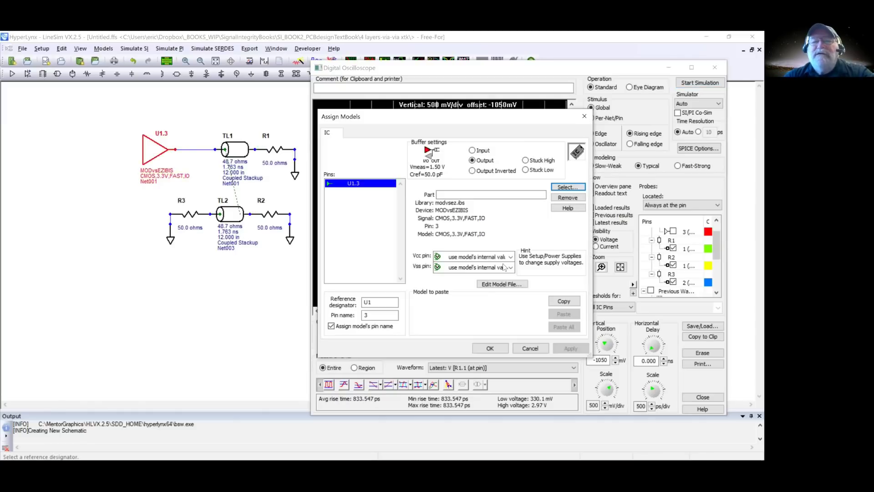
pyautogui.click(530, 348)
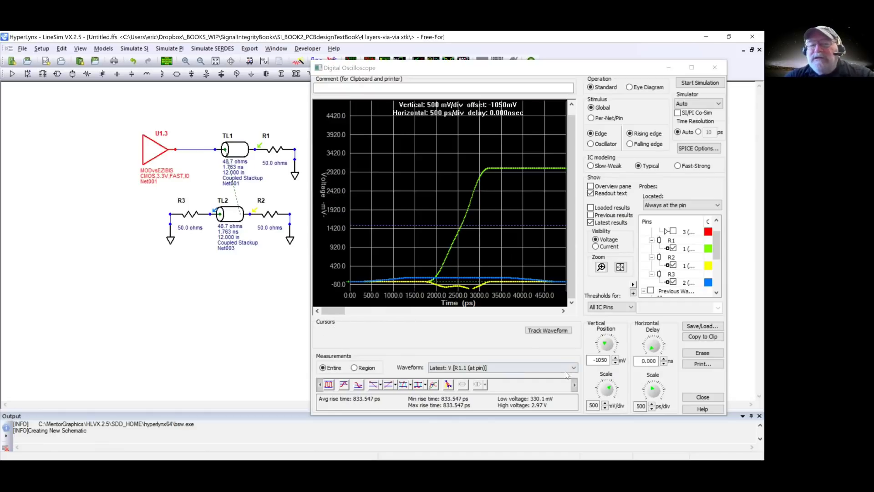
# - Set the oscilloscope's vertical scale to 100 mV/div to examine the near- and far-end crosstalk waveforms around zero volts
pyautogui.click(605, 407)
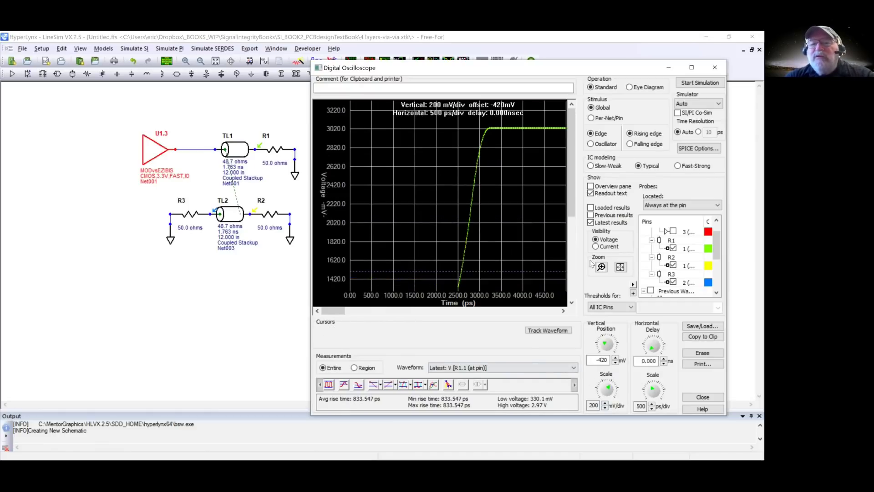
pyautogui.click(571, 268)
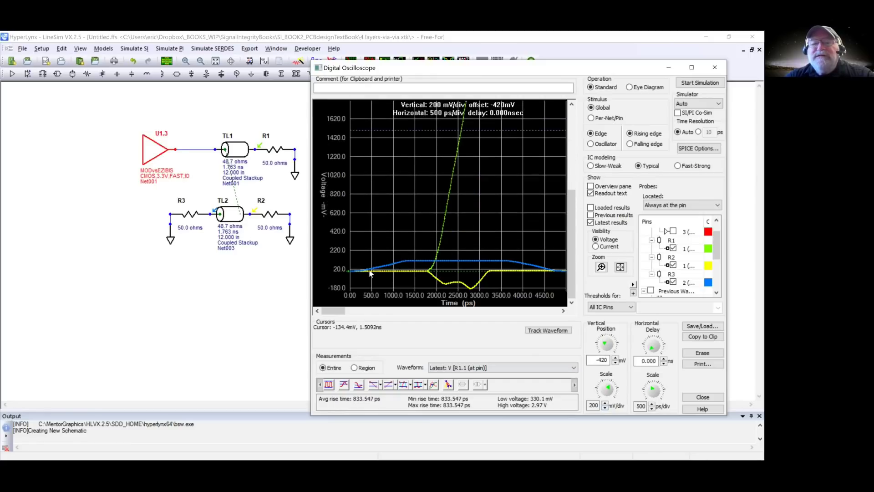
pyautogui.click(604, 408)
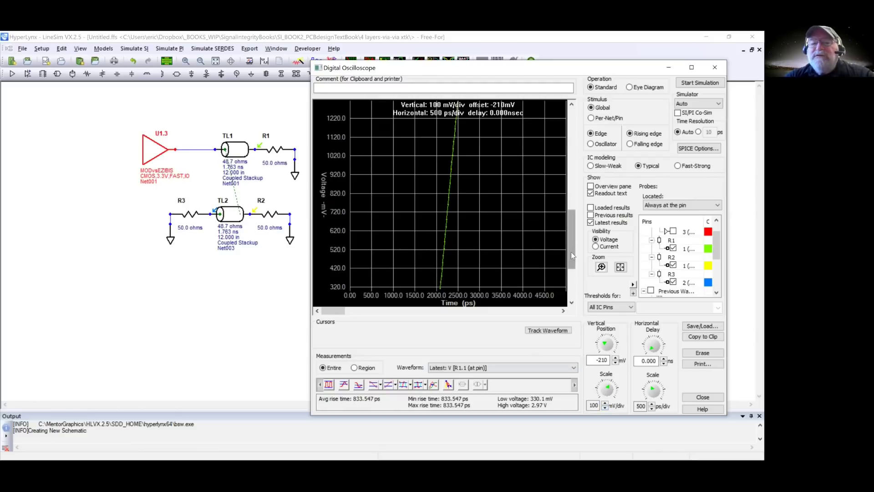
pyautogui.click(571, 275)
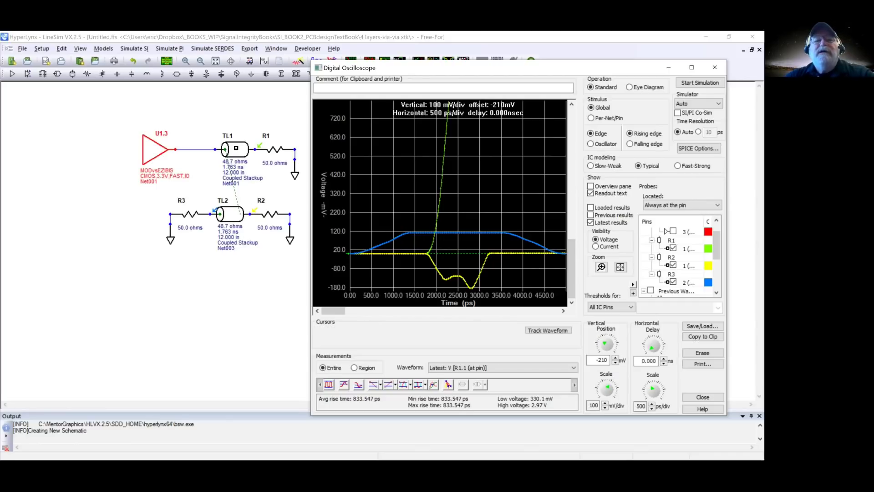
# - Set the trace-to-trace separation between TL1 and TL2 to 20 mils
pyautogui.doubleClick(236, 148)
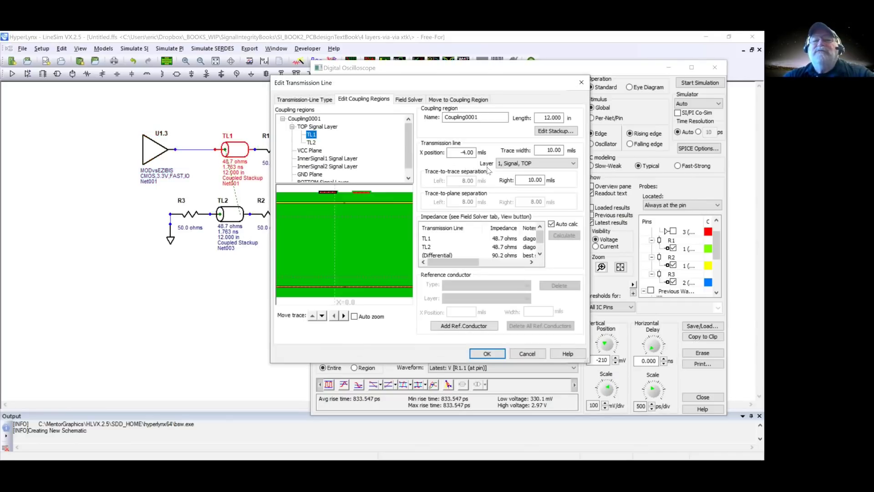
pyautogui.click(524, 181)
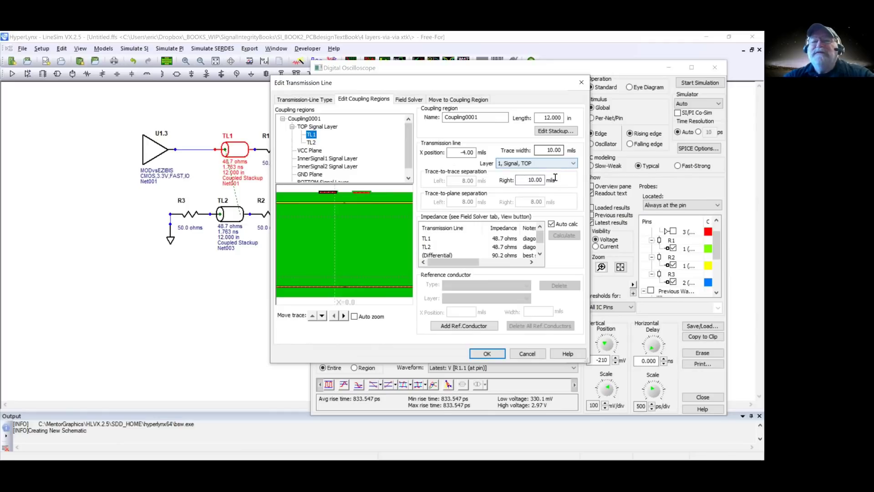
pyautogui.hotkey('shift', 'End')
pyautogui.write('20')
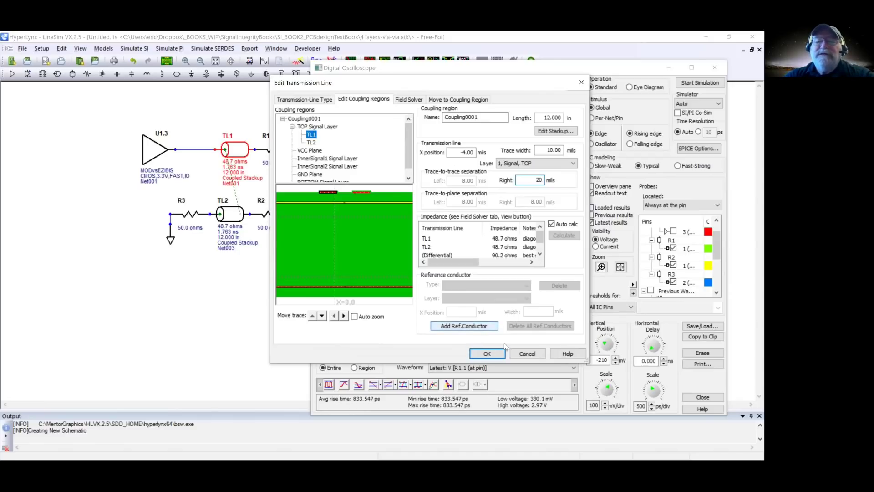
pyautogui.click(487, 354)
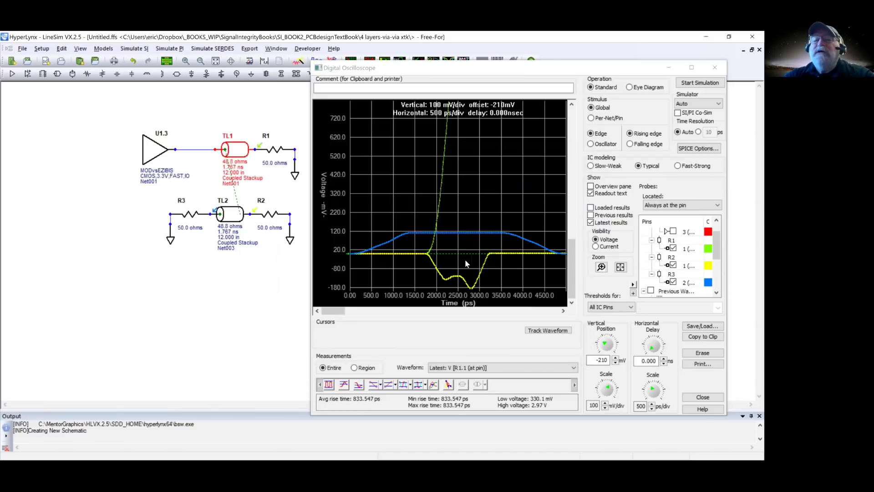
# - Overlay the previous results on the oscilloscope and rerun the simulation with the wider trace spacing to compare the crosstalk
pyautogui.click(591, 215)
pyautogui.click(686, 84)
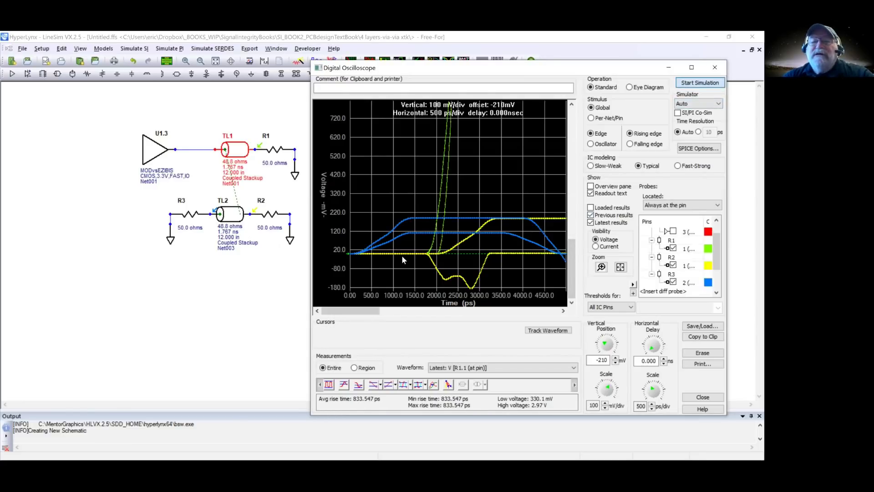
pyautogui.press('Return')
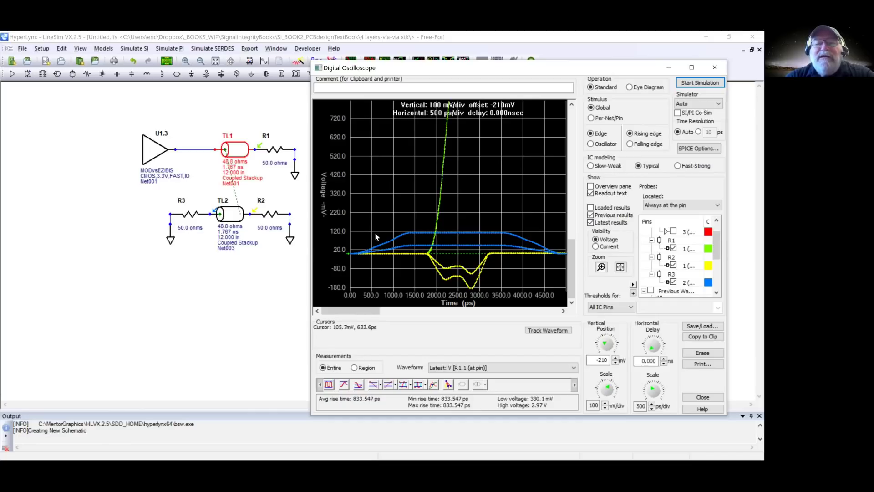
# - Set the vertical scale to 200 mV/div and examine the aggressor's full voltage level against the crosstalk waveforms
pyautogui.moveTo(570, 252); pyautogui.dragTo(569, 97)
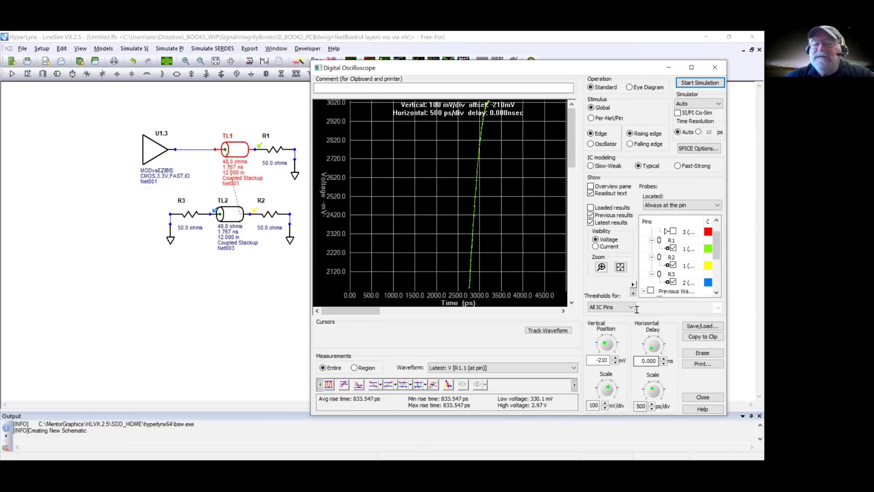
pyautogui.click(604, 402)
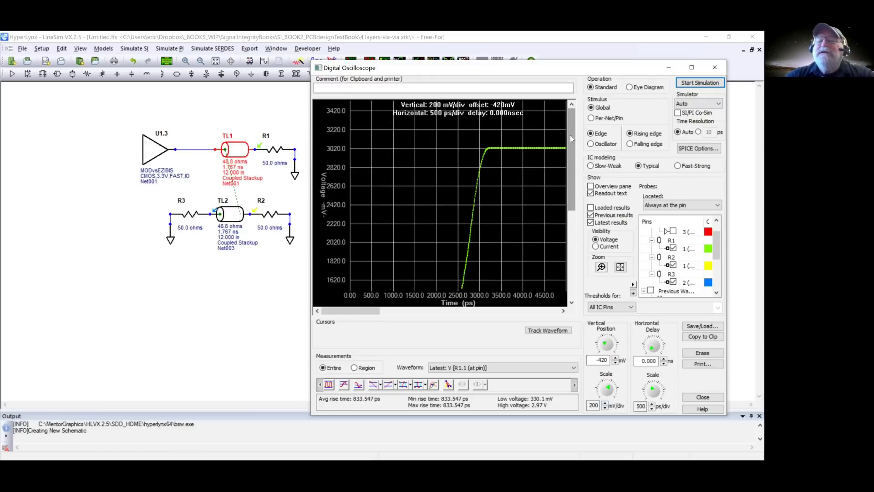
pyautogui.moveTo(572, 138); pyautogui.dragTo(572, 226)
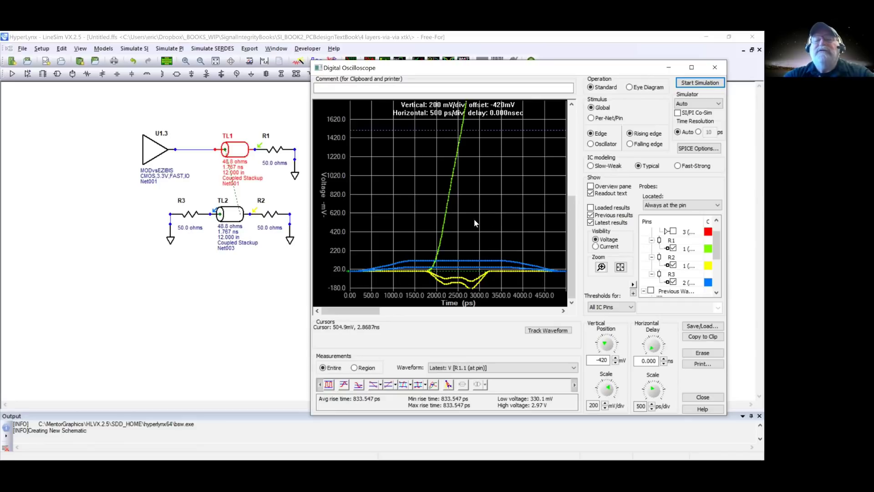
# - Plot the differential-mode field lines of the coupled TL1 and TL2 cross-section with the field solver, and close the transmission line editor
pyautogui.doubleClick(234, 146)
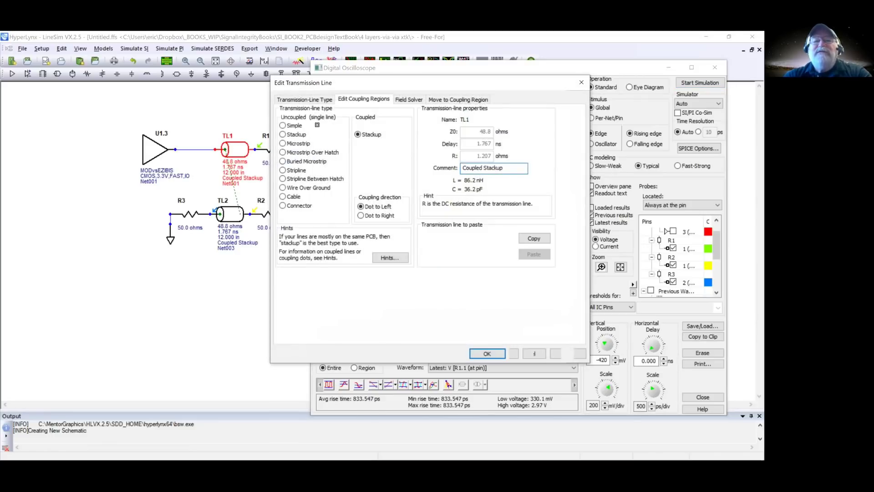
pyautogui.click(408, 100)
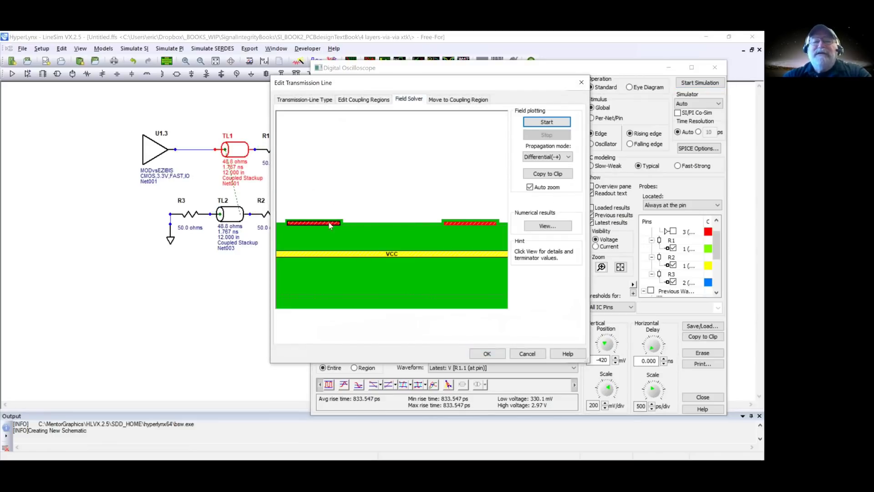
pyautogui.click(540, 123)
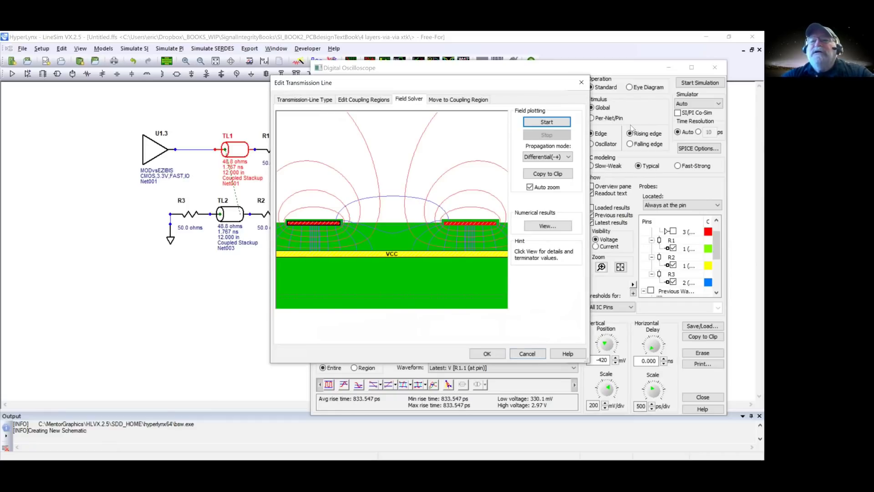
pyautogui.press('Escape')
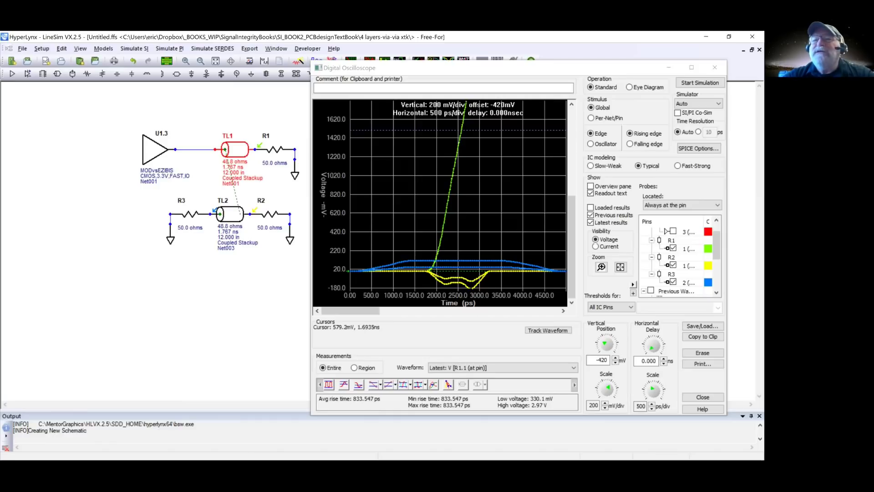
# - Minimise the simulation windows and switch to the Teledyne LeCroy SI Academy page in the browser
pyautogui.click(700, 37)
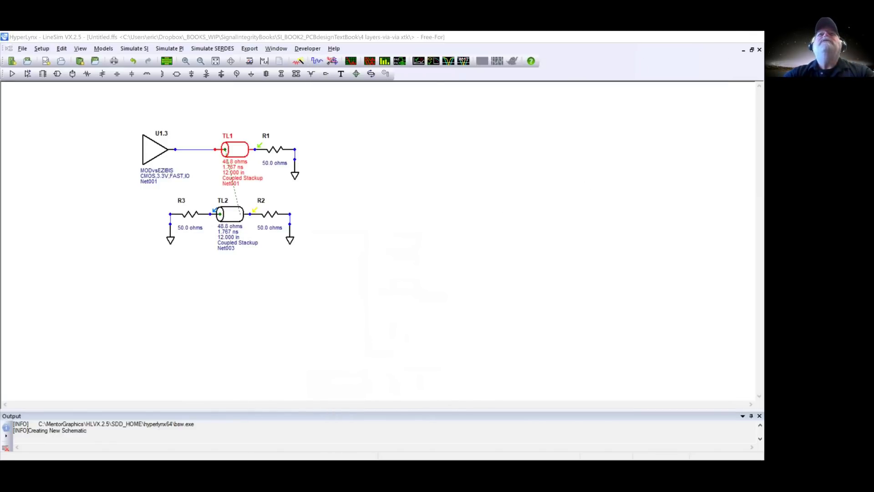
pyautogui.press('super+d')
pyautogui.hotkey('alt', 'Tab')
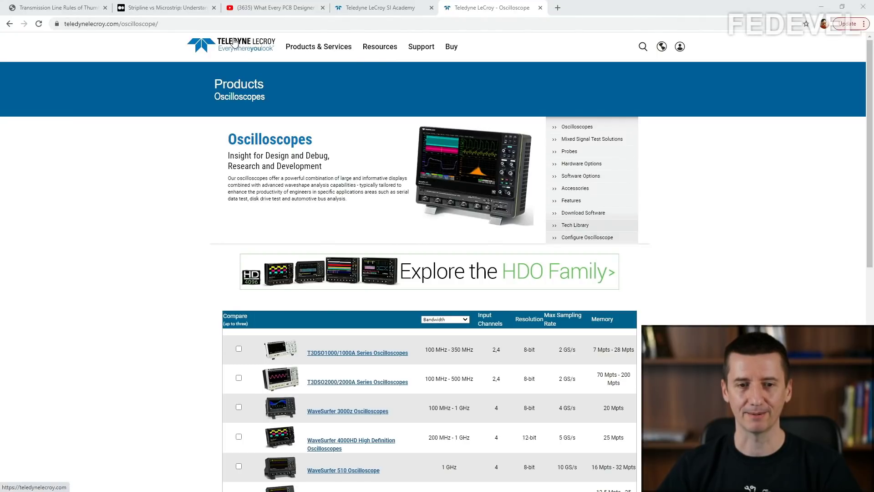
pyautogui.click(372, 9)
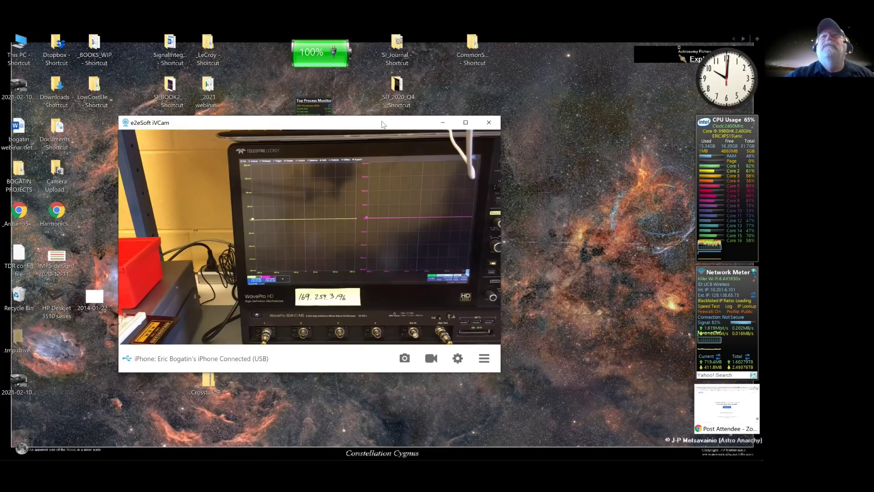
# - Move the phone camera window aside, switch to the remote oscilloscope in TeamViewer, and set its auxiliary output to Fast Edge
pyautogui.moveTo(273, 122); pyautogui.dragTo(527, 24)
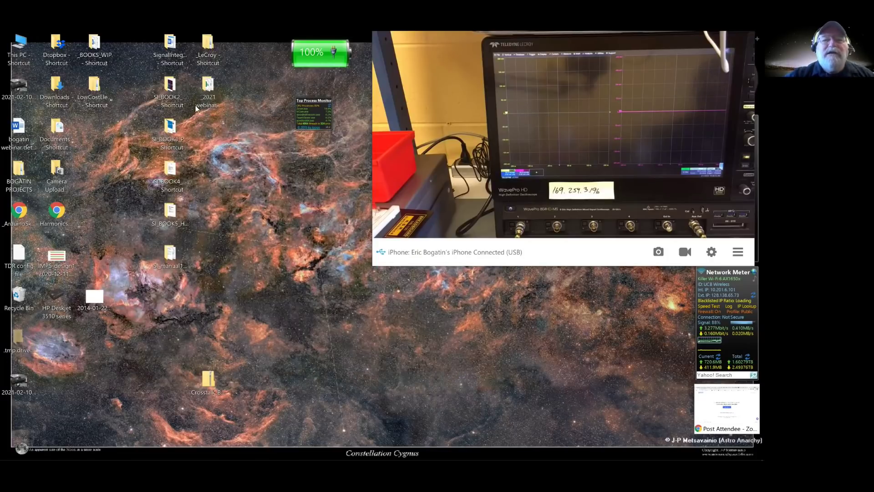
pyautogui.hotkey('alt', 'Tab')
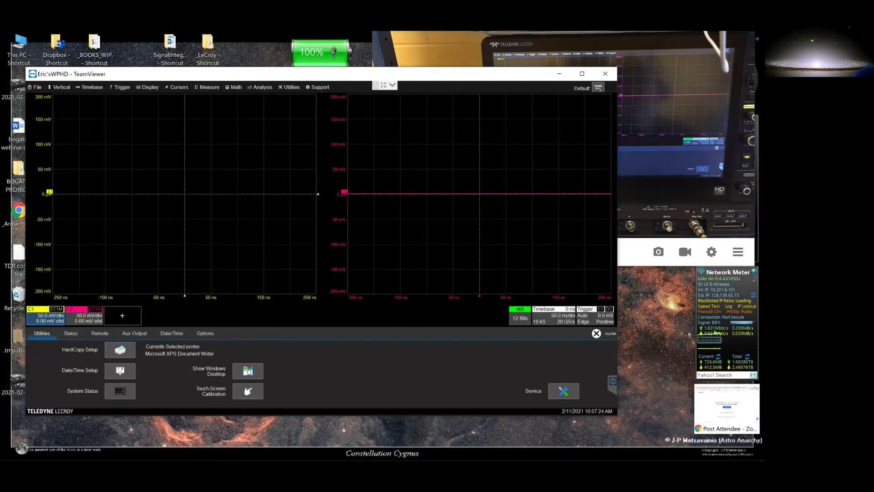
pyautogui.click(135, 333)
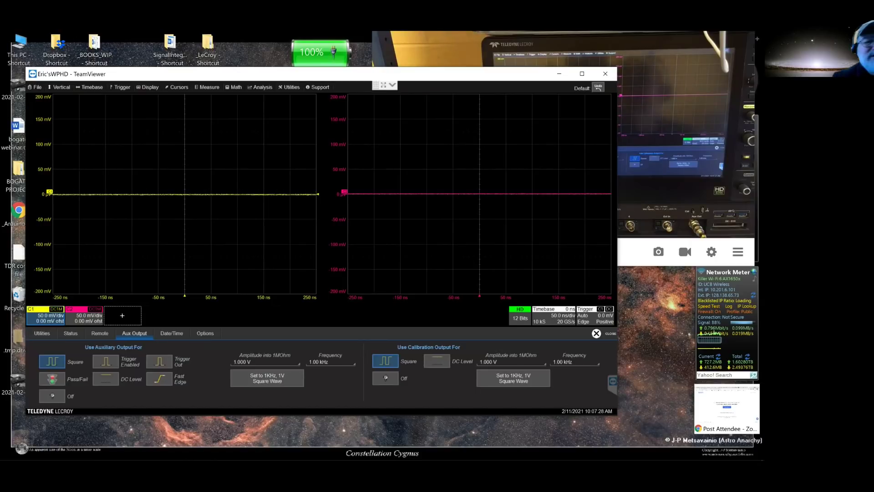
pyautogui.click(159, 381)
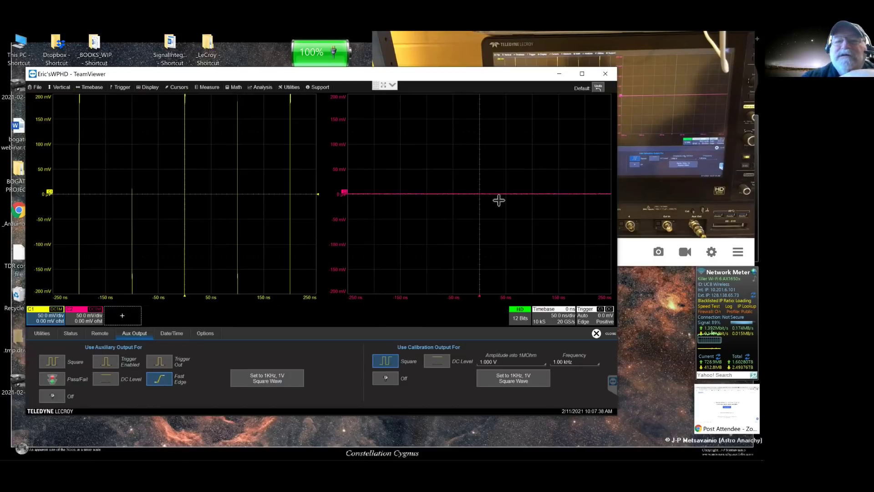
# - Set channel C1's vertical scale to 200 mV/div and its coupling to DC50Ω
pyautogui.click(51, 320)
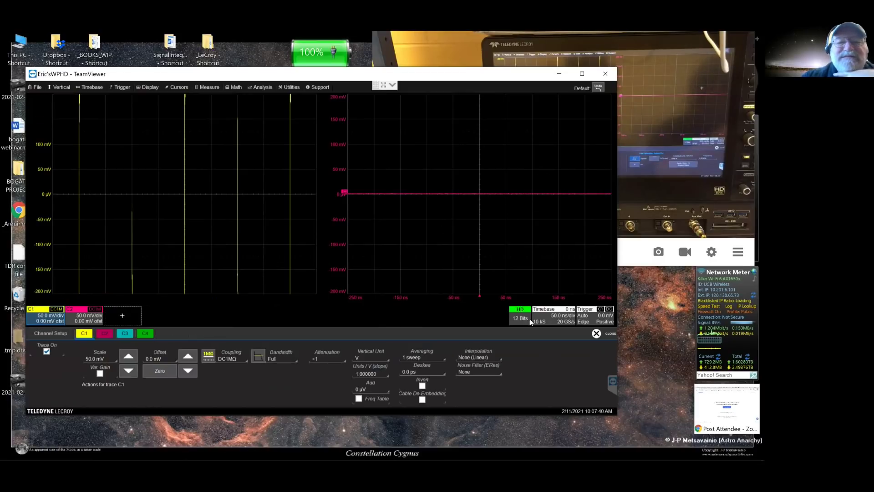
pyautogui.click(128, 356)
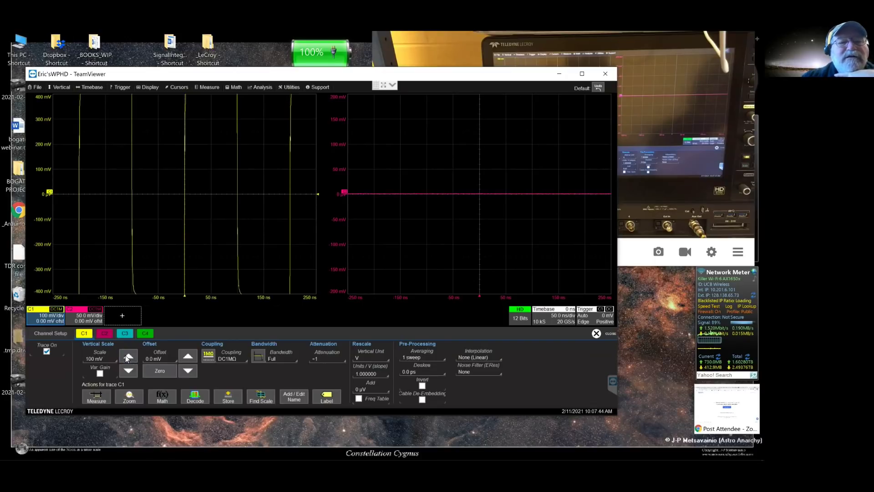
pyautogui.click(128, 356)
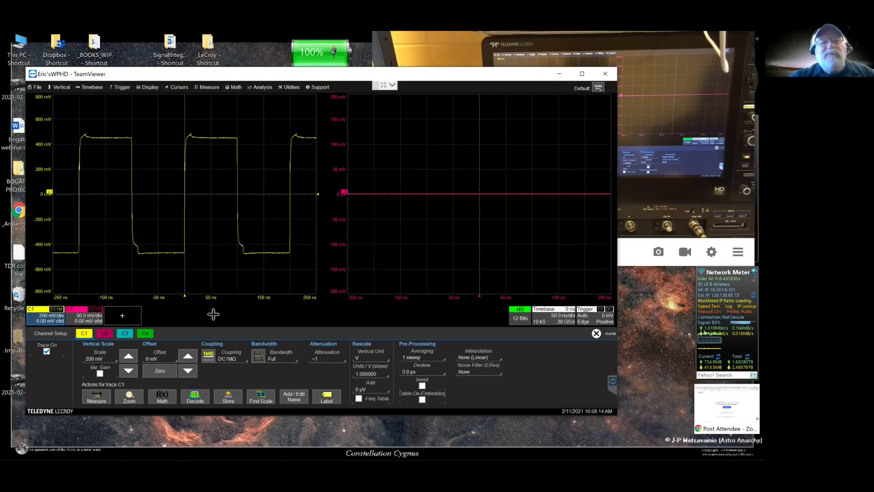
pyautogui.click(228, 353)
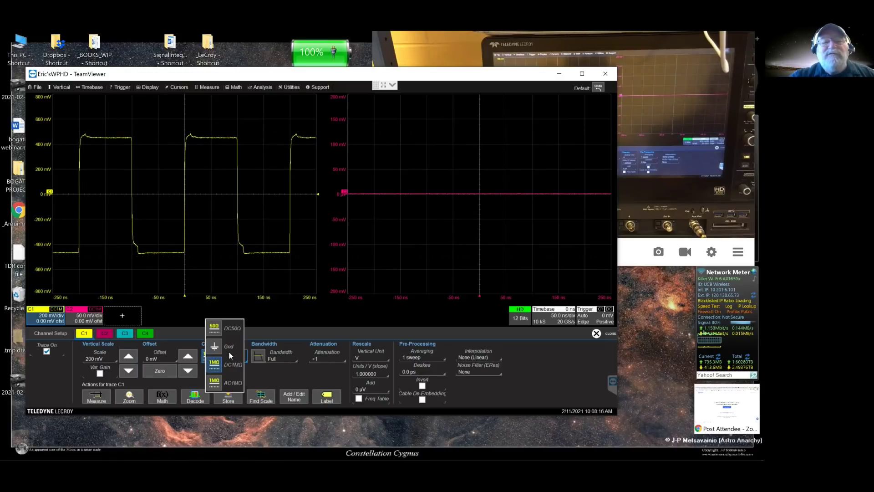
pyautogui.click(217, 327)
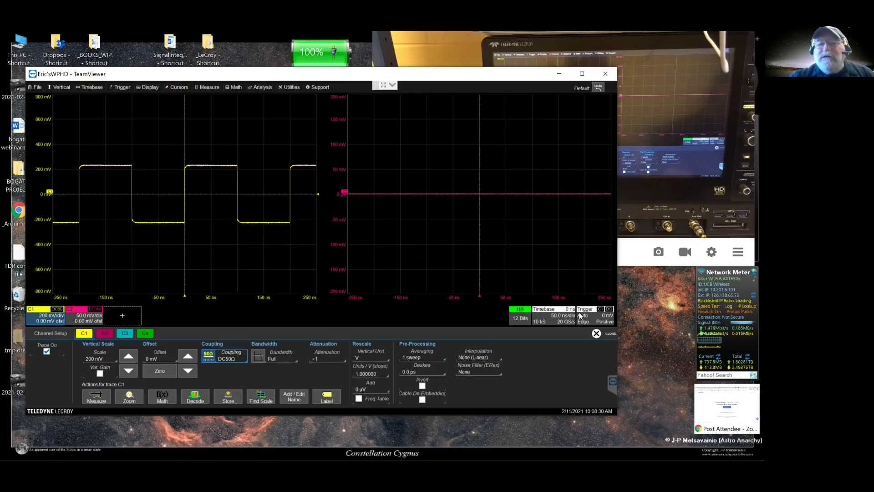
# - Shorten the oscilloscope timebase to 200 ps/div to expand the C1 rising edge
pyautogui.click(543, 325)
pyautogui.click(200, 363)
pyautogui.click(199, 362)
pyautogui.click(200, 363)
pyautogui.click(199, 362)
pyautogui.click(199, 363)
pyautogui.click(200, 362)
pyautogui.click(200, 362)
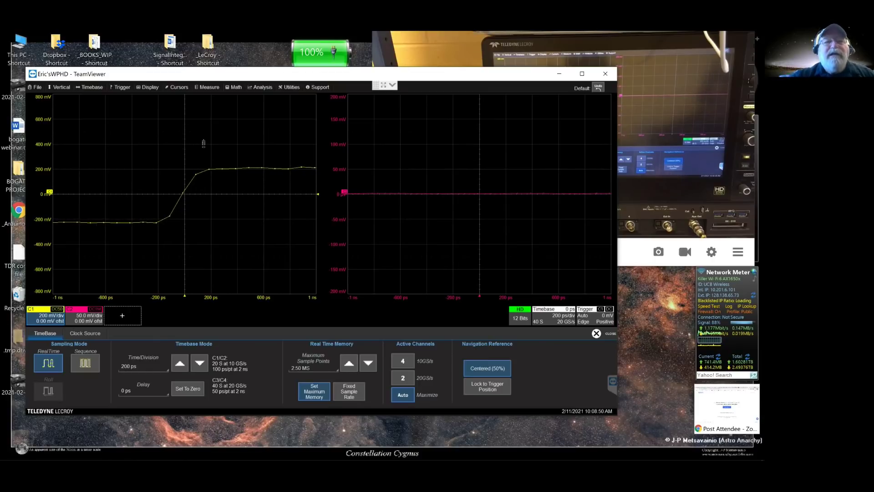
# - Show the My Measure parameters and turn on measurement statistics
pyautogui.click(210, 87)
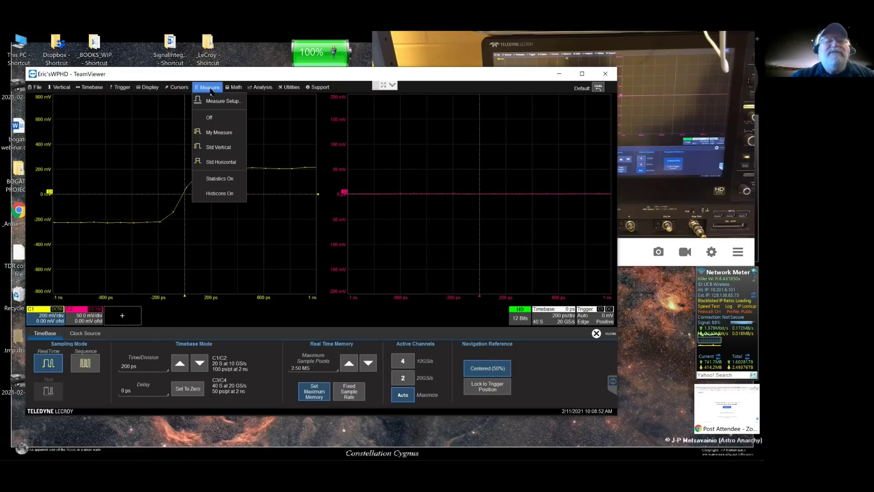
pyautogui.click(209, 88)
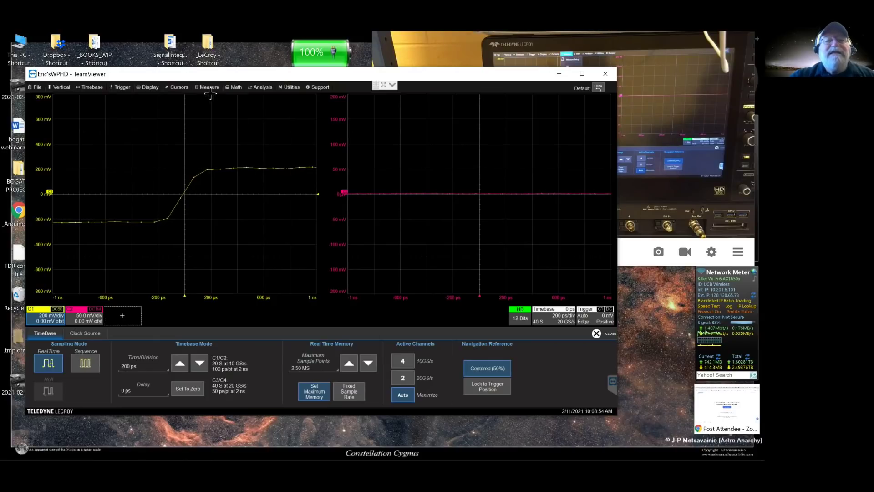
pyautogui.click(211, 86)
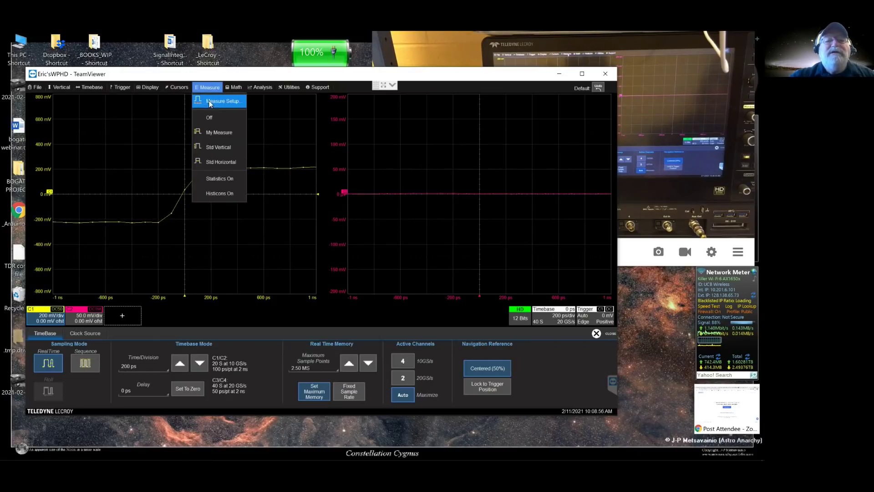
pyautogui.click(213, 132)
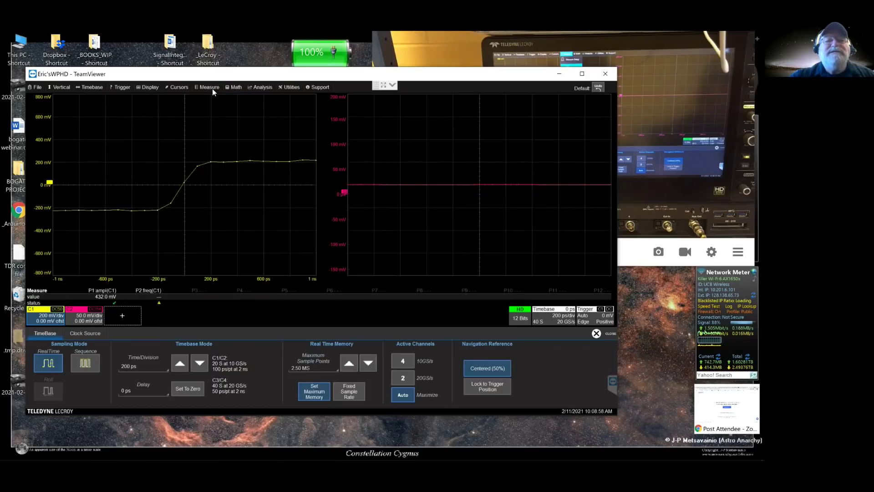
pyautogui.click(212, 86)
pyautogui.click(211, 179)
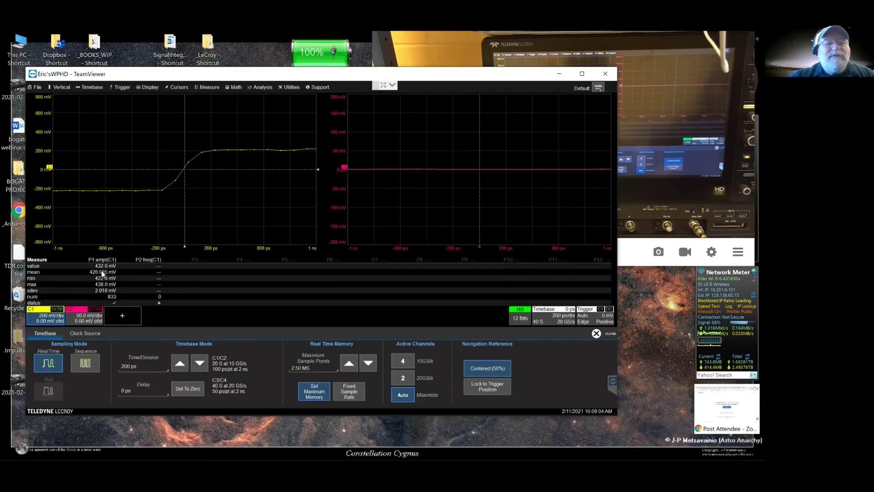
# - Change measurement P1 on channel C1 to the horizontal Rise time parameter
pyautogui.click(101, 269)
pyautogui.click(236, 352)
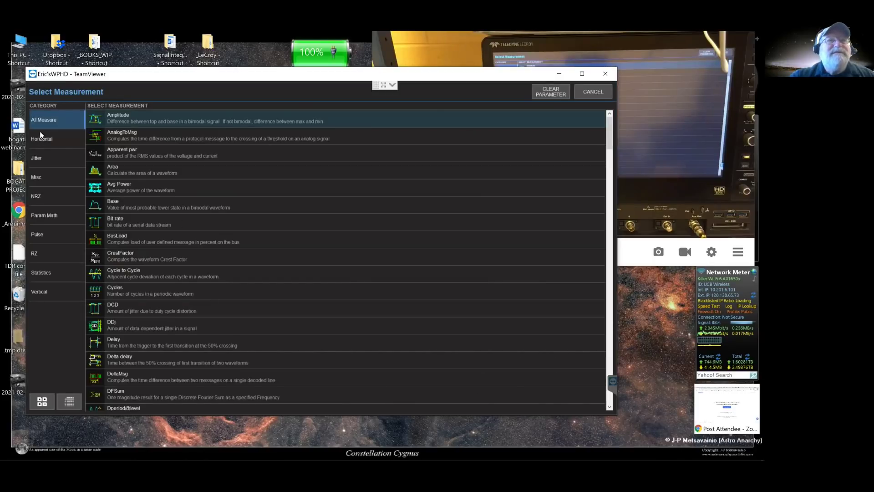
pyautogui.click(45, 141)
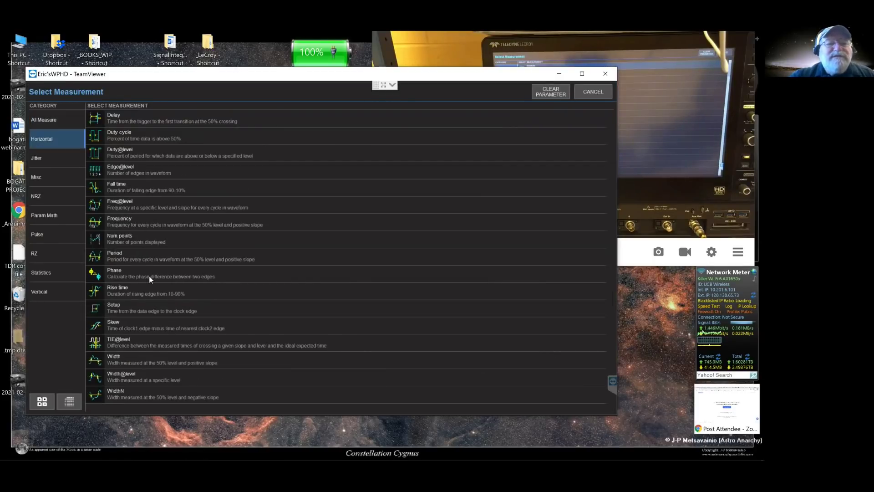
pyautogui.scroll(-3, 144, 295)
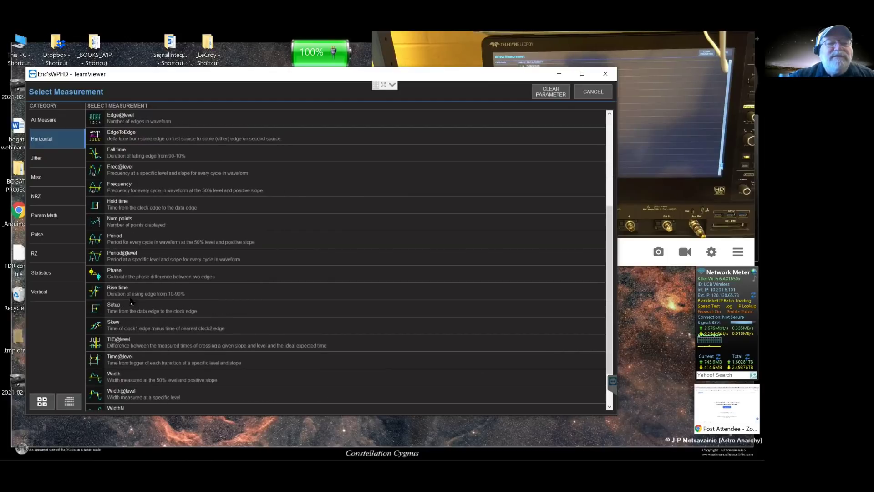
pyautogui.click(115, 288)
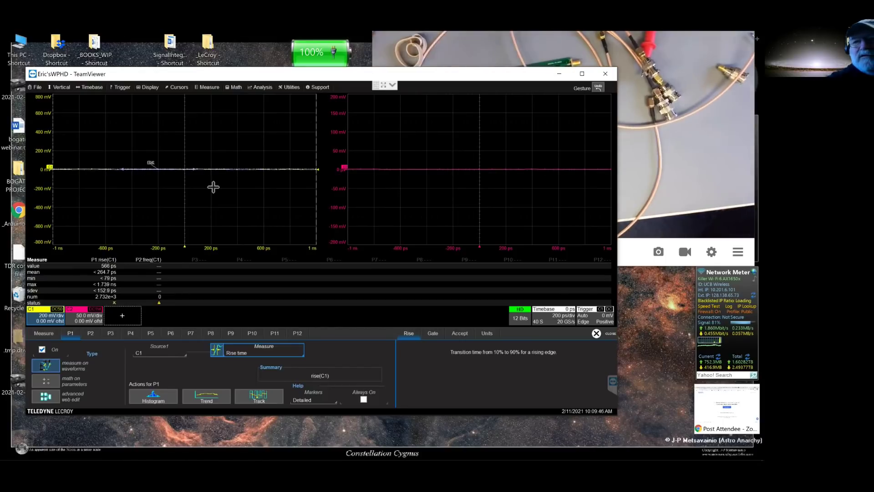
# - Bring up the phone camera view to examine the test board and its cable connections, and return to the oscilloscope
pyautogui.click(675, 158)
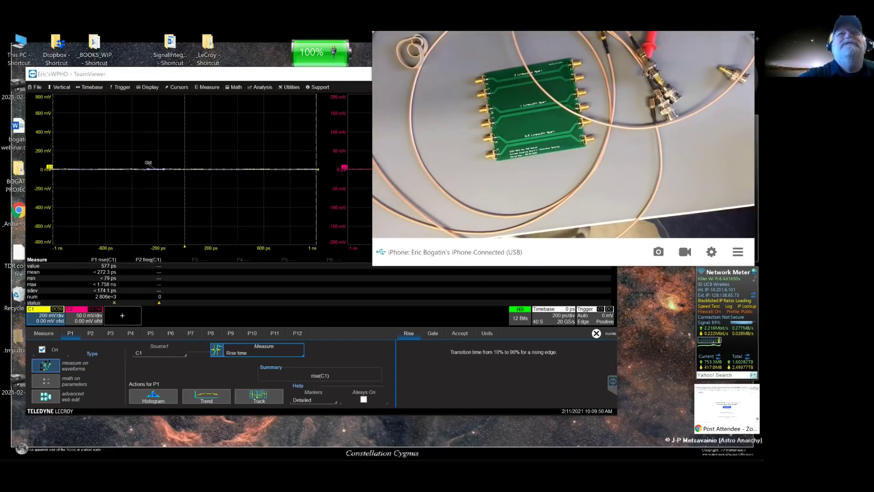
pyautogui.doubleClick(576, 203)
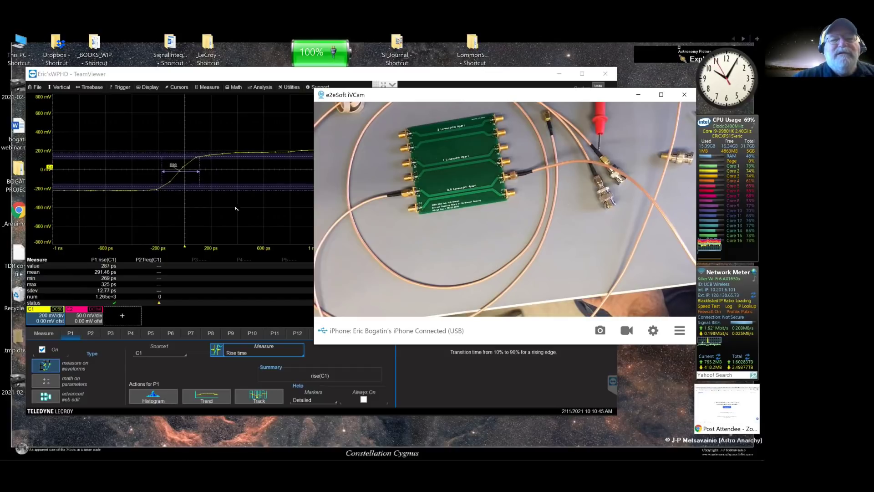
pyautogui.click(254, 204)
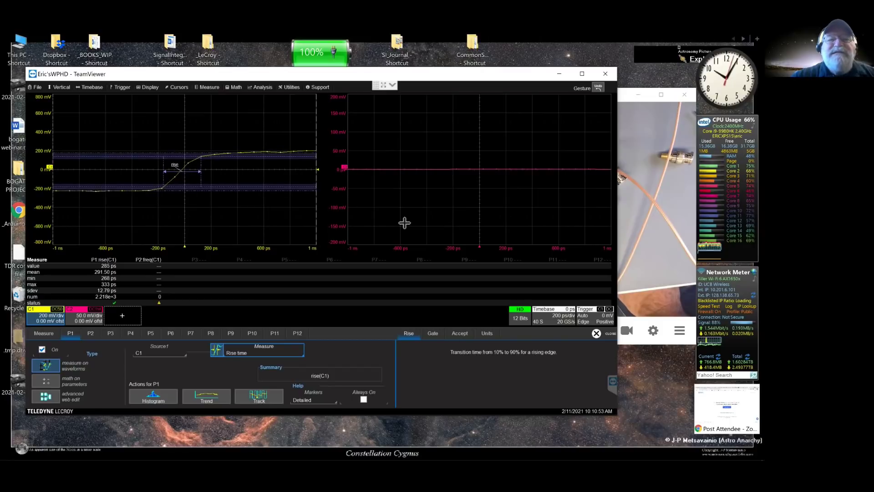
# - Lengthen the timebase in stages to 10 ns/div and bring it back to 5 ns/div to view the C1 edge
pyautogui.click(539, 321)
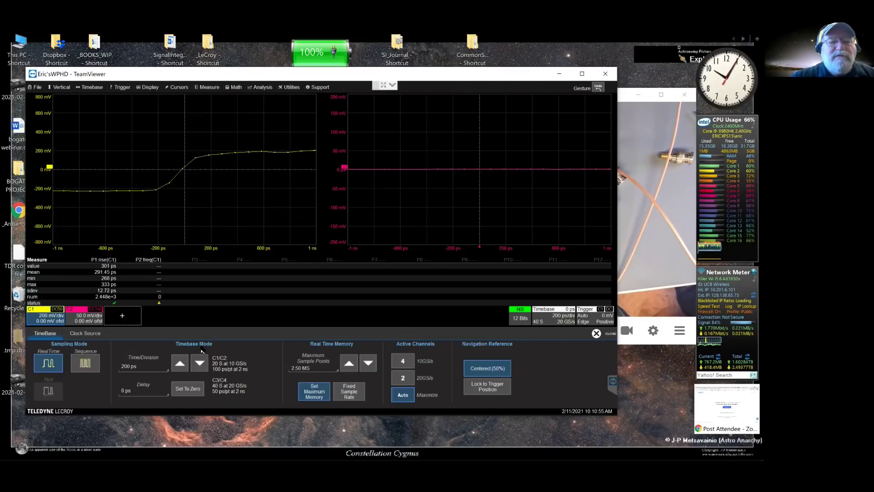
pyautogui.click(180, 363)
pyautogui.click(180, 362)
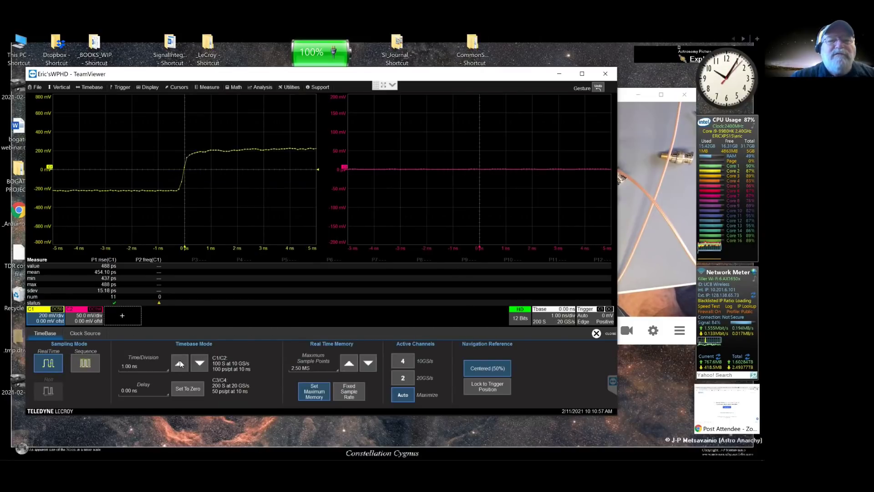
pyautogui.click(181, 363)
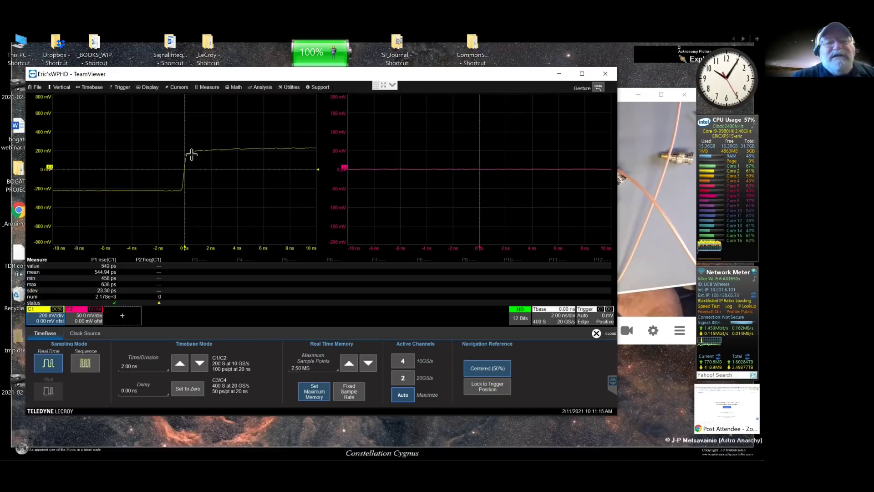
pyautogui.click(180, 363)
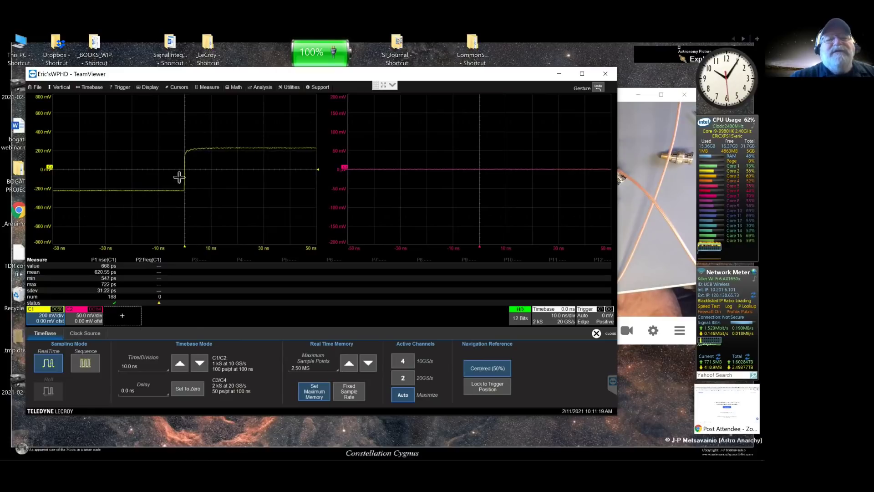
pyautogui.click(199, 362)
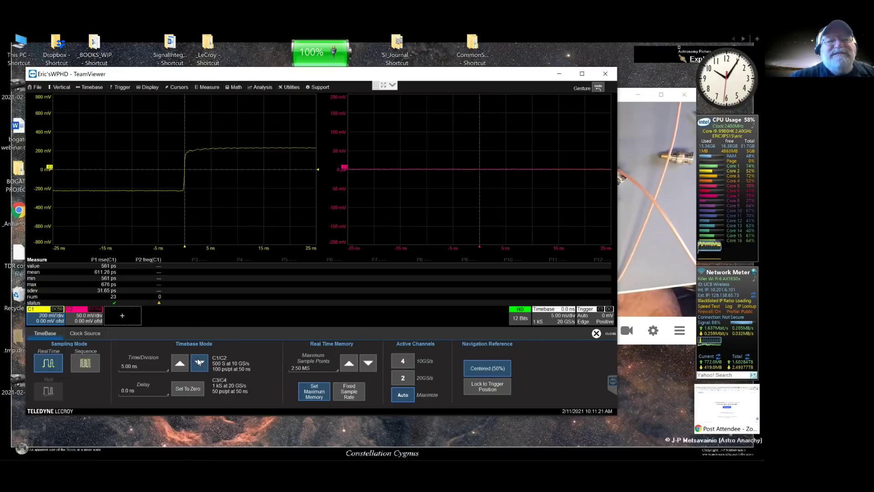
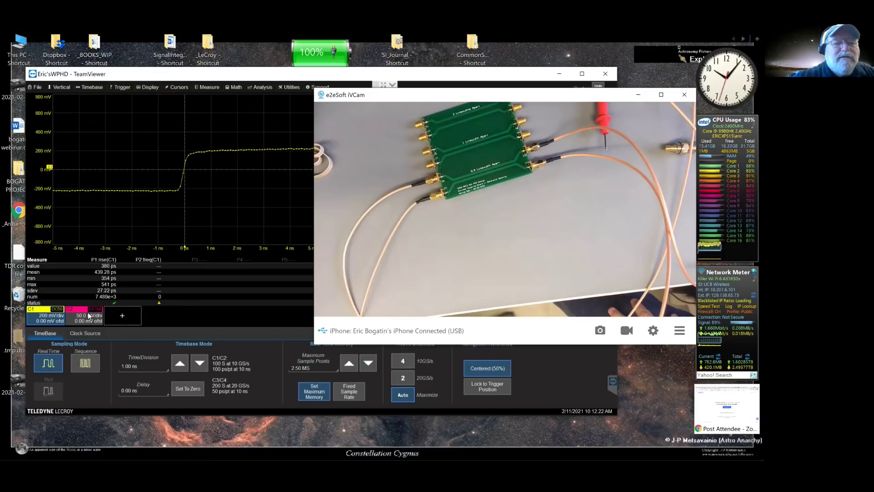
# - Add channel C3, set its coupling to DC50Ω, and turn its trace off
pyautogui.click(87, 314)
pyautogui.moveTo(87, 313); pyautogui.dragTo(125, 334)
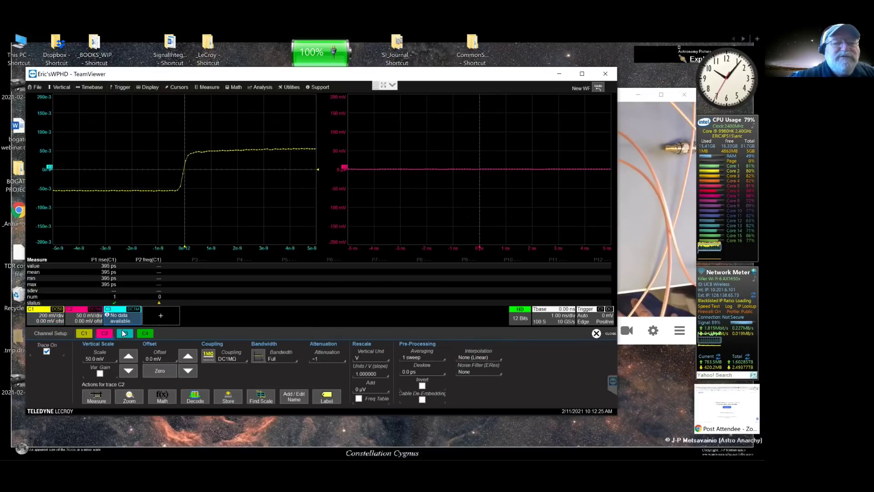
pyautogui.click(222, 354)
pyautogui.click(218, 329)
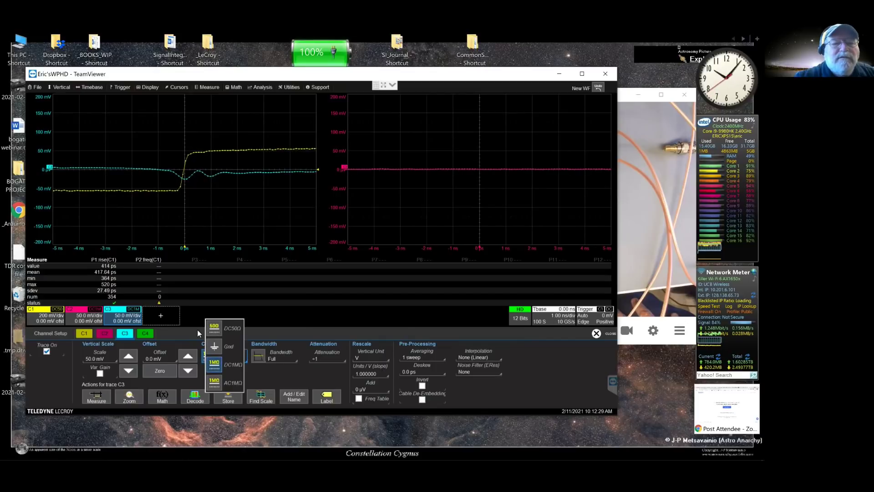
pyautogui.click(47, 351)
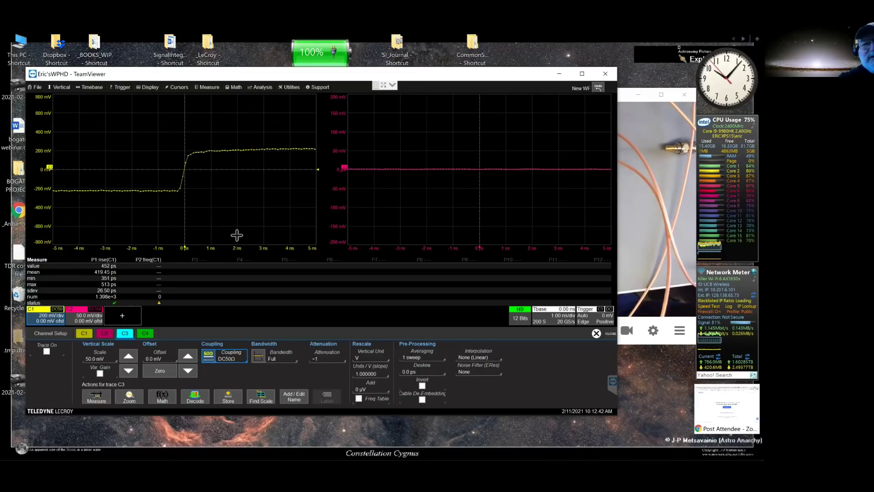
# - Check the board's cabling in the camera view, overlay the C2 trace on the C1 grid, and open the C2 channel setup
pyautogui.click(633, 248)
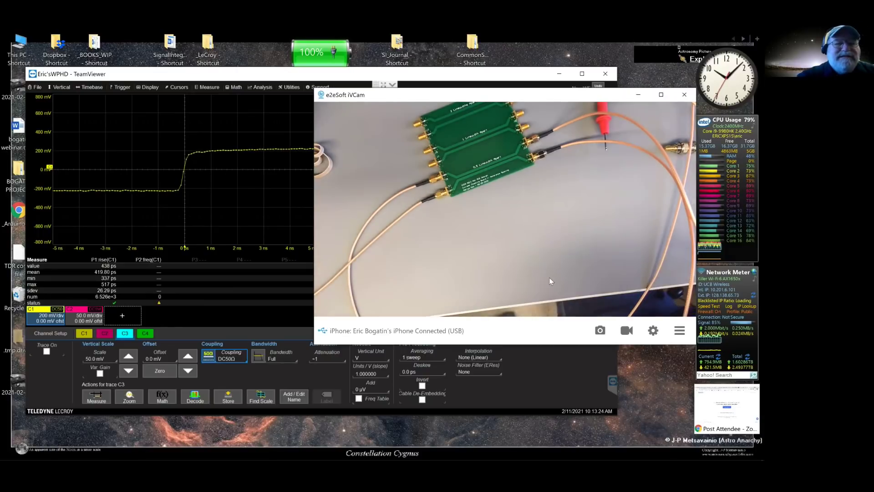
pyautogui.click(84, 319)
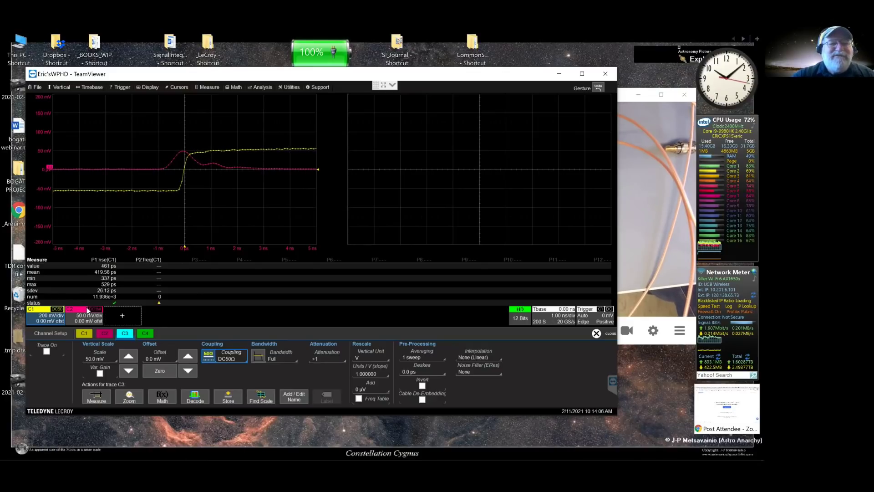
pyautogui.click(83, 314)
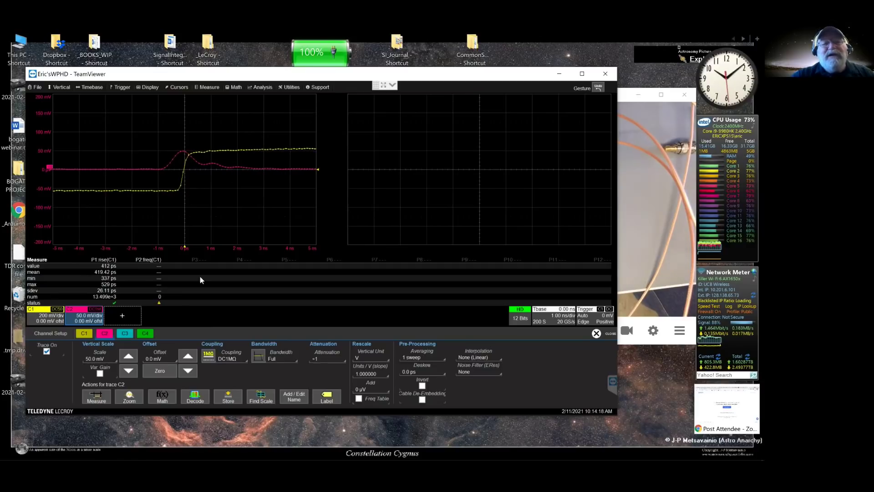
pyautogui.click(547, 307)
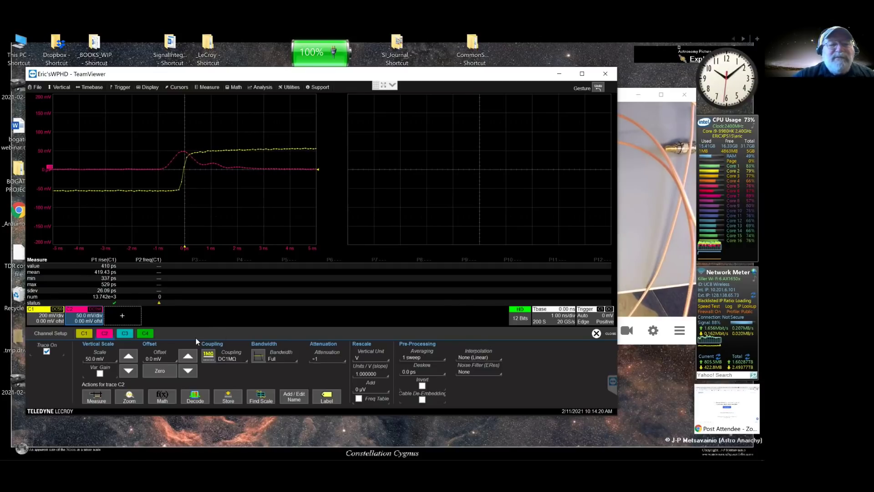
# - Sweep the timebase longer and shorter, including 500 ps/div and 1 ns/div, ending at 2 ns/div, to compare the C1 and C2 traces
pyautogui.click(179, 361)
pyautogui.click(178, 361)
pyautogui.click(178, 361)
pyautogui.click(178, 361)
pyautogui.click(200, 363)
pyautogui.click(200, 362)
pyautogui.click(200, 362)
pyautogui.click(200, 363)
pyautogui.click(200, 362)
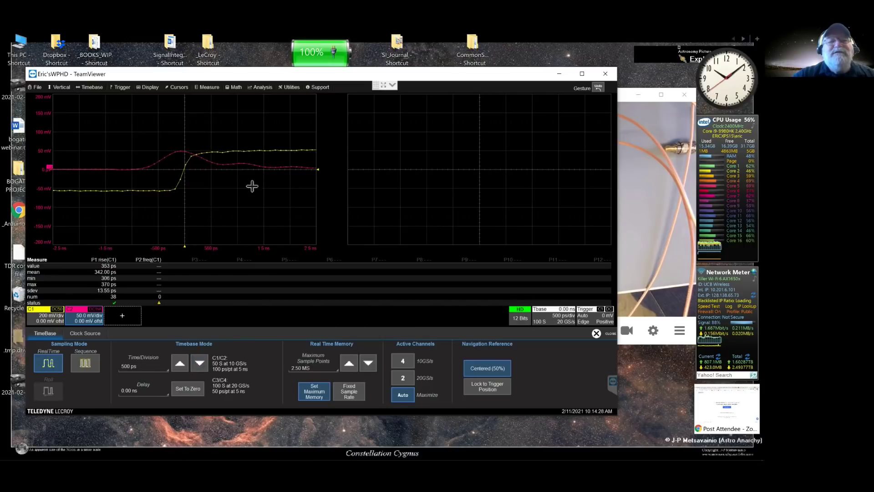
pyautogui.click(179, 363)
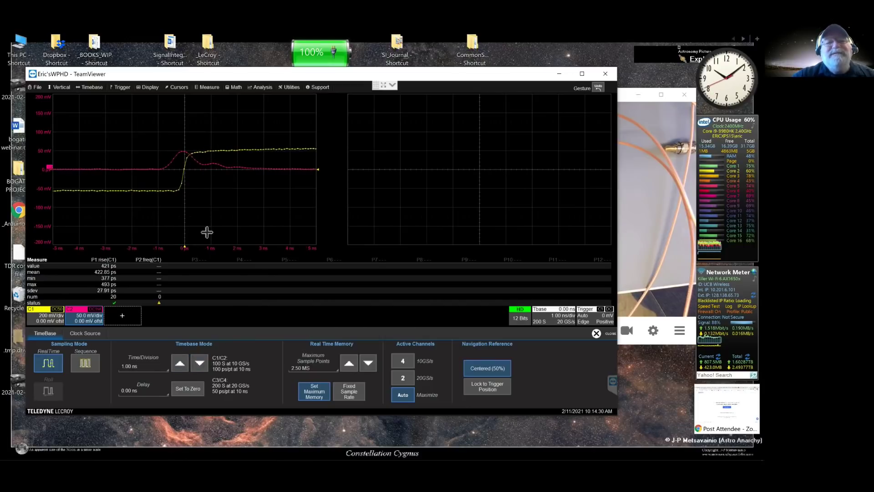
pyautogui.click(182, 363)
# - Set channel C2's coupling to DC50Ω and its vertical scale to 20 mV/div
pyautogui.click(89, 318)
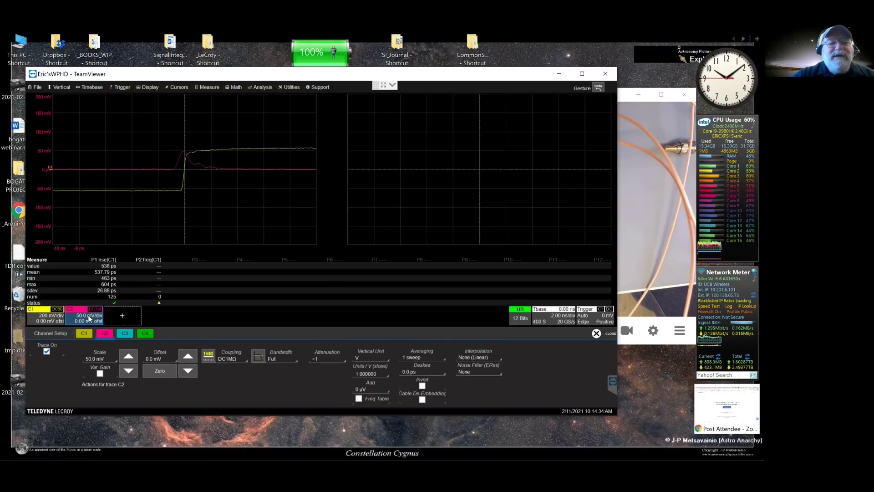
pyautogui.click(222, 353)
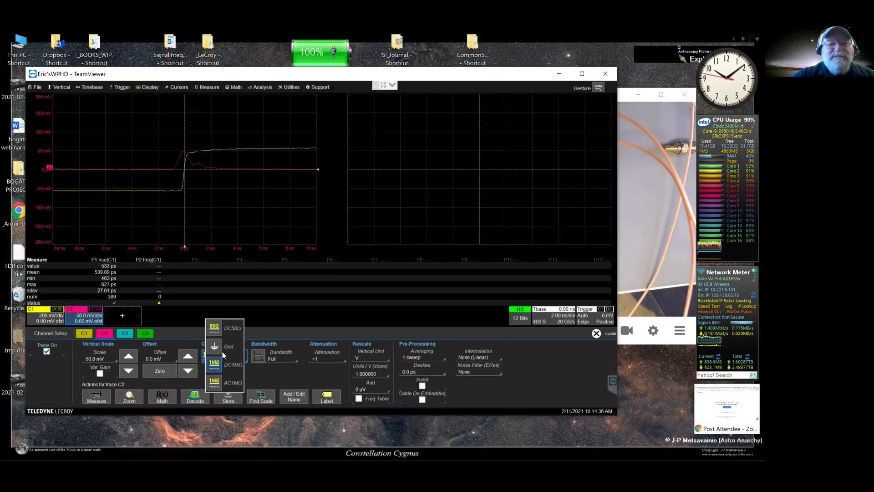
pyautogui.click(217, 328)
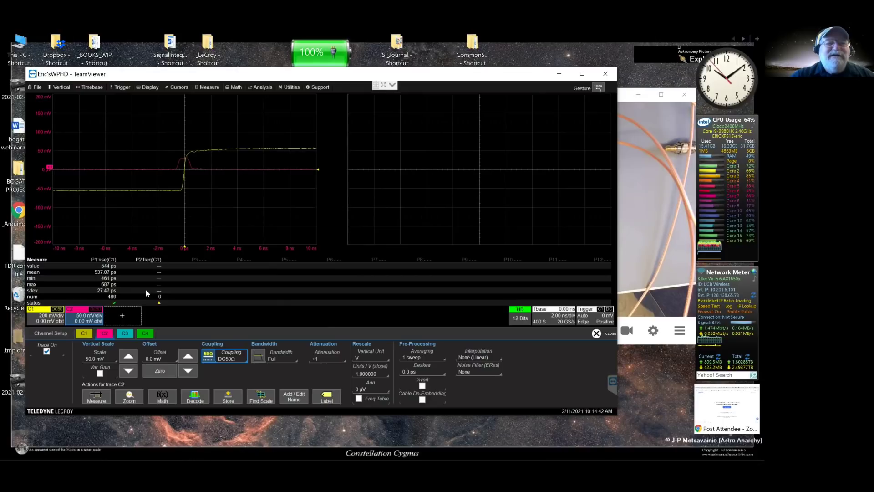
pyautogui.click(127, 371)
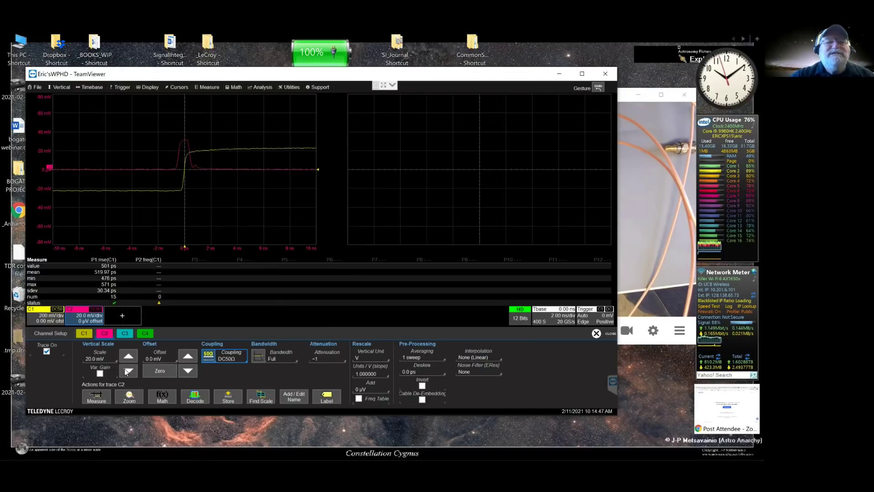
pyautogui.click(127, 371)
pyautogui.click(127, 356)
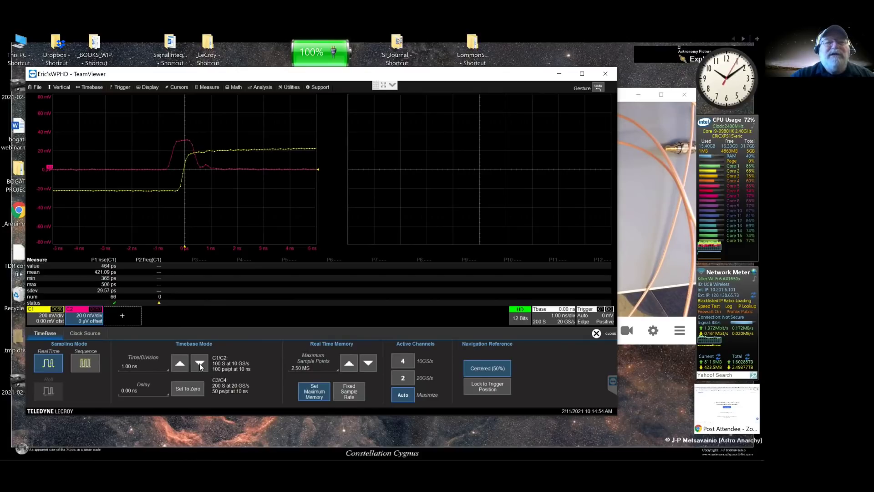
# - Shorten the timebase to 500 ps/div and set channel C1's vertical scale to 100 mV/div
pyautogui.click(199, 361)
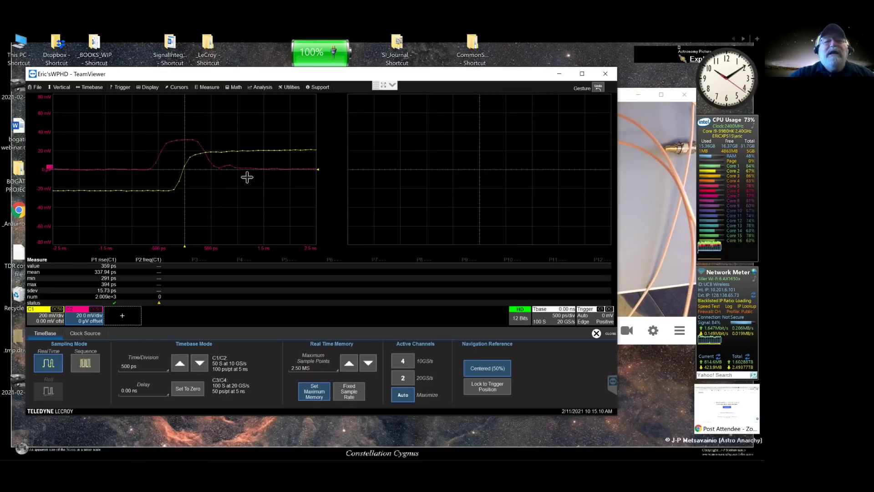
pyautogui.click(45, 320)
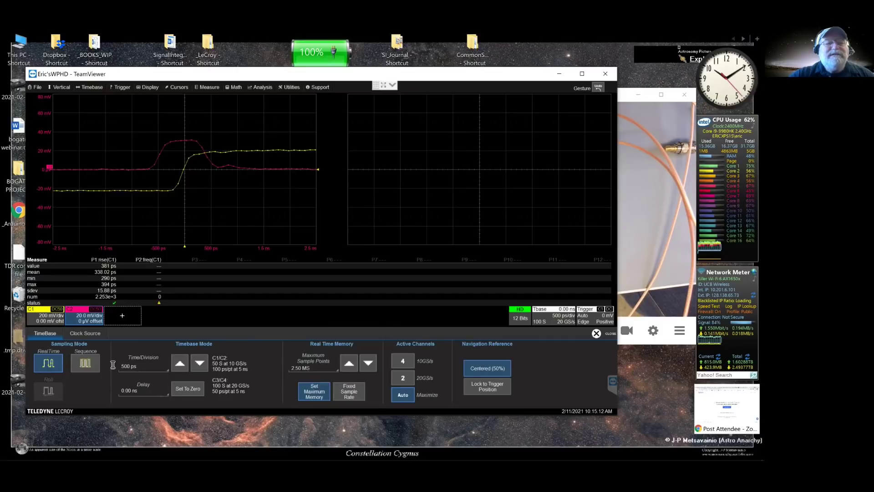
pyautogui.click(130, 371)
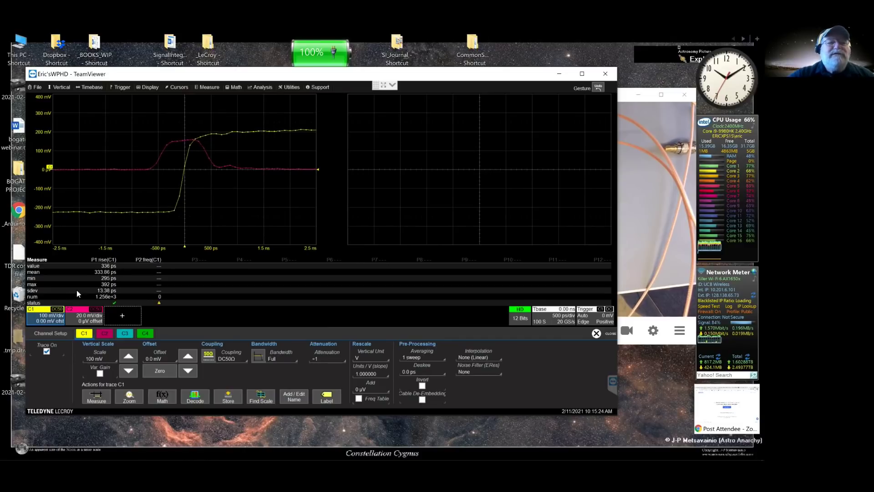
# - Set the averaging to 25 sweeps on channel C1 and to 5 sweeps on channel C2
pyautogui.click(428, 357)
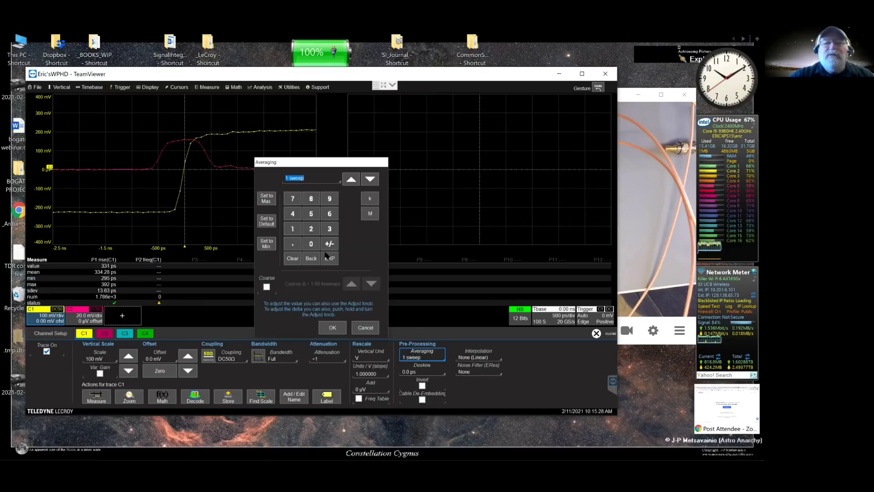
pyautogui.click(310, 230)
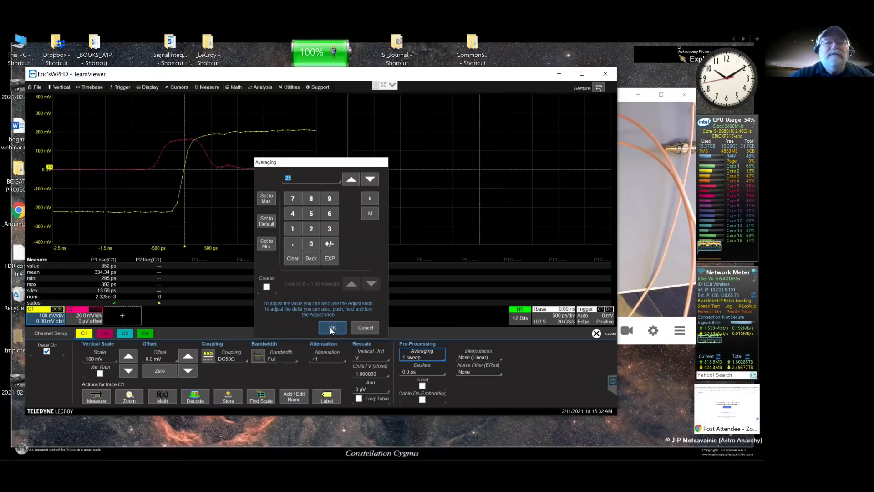
pyautogui.click(330, 328)
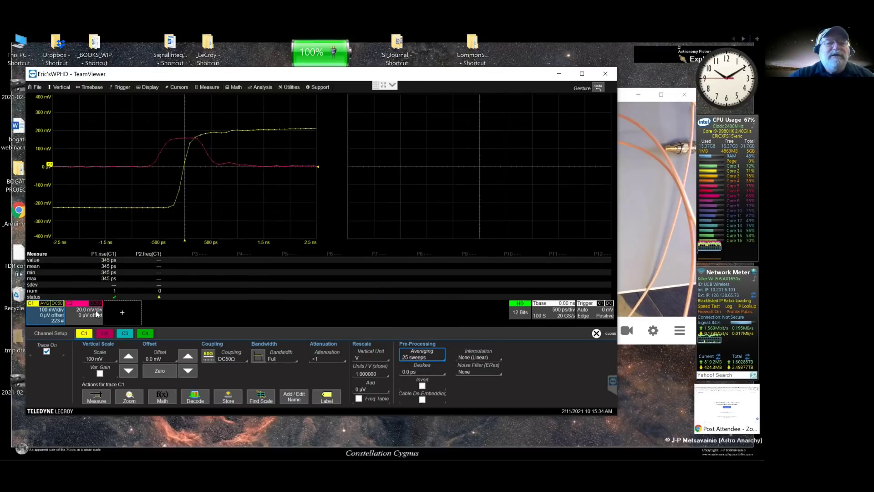
pyautogui.click(81, 314)
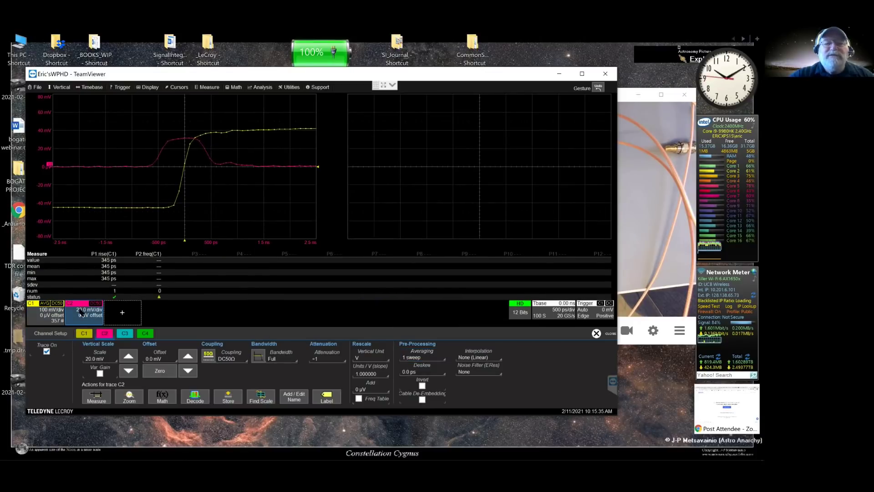
pyautogui.click(422, 356)
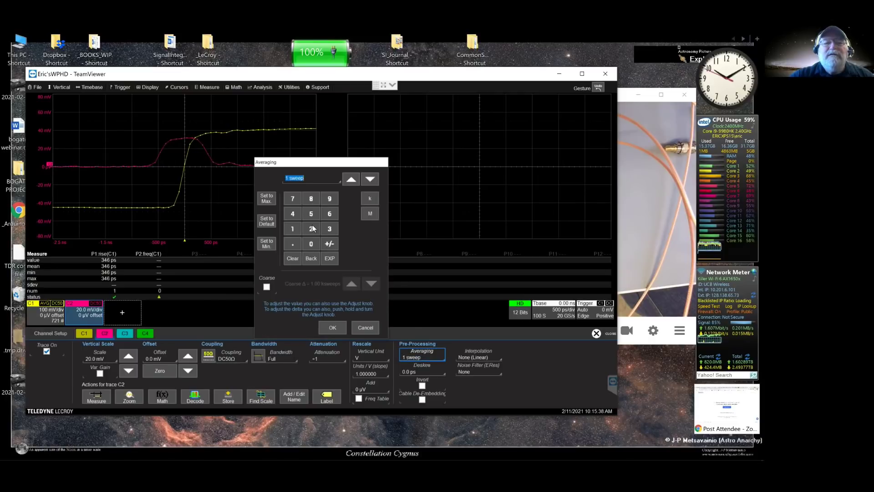
pyautogui.click(311, 214)
pyautogui.click(332, 327)
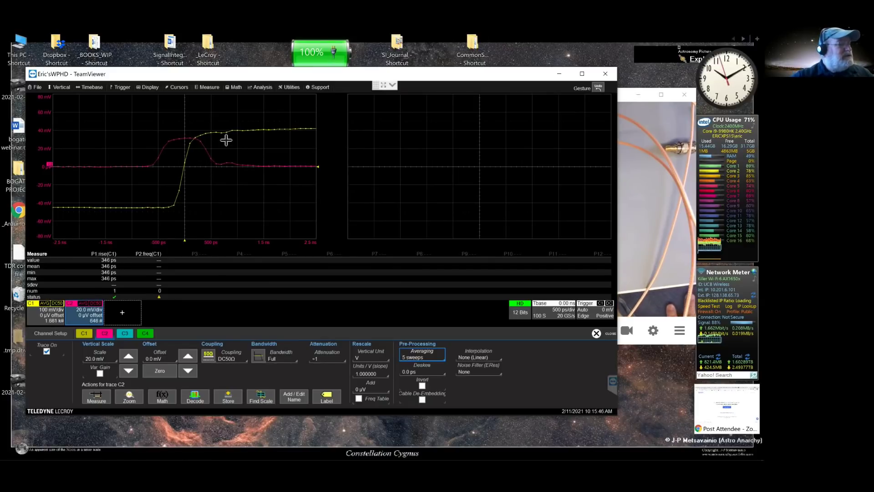
# - Check the test board's connections in the camera view and add channel C3 to the oscilloscope display
pyautogui.click(651, 201)
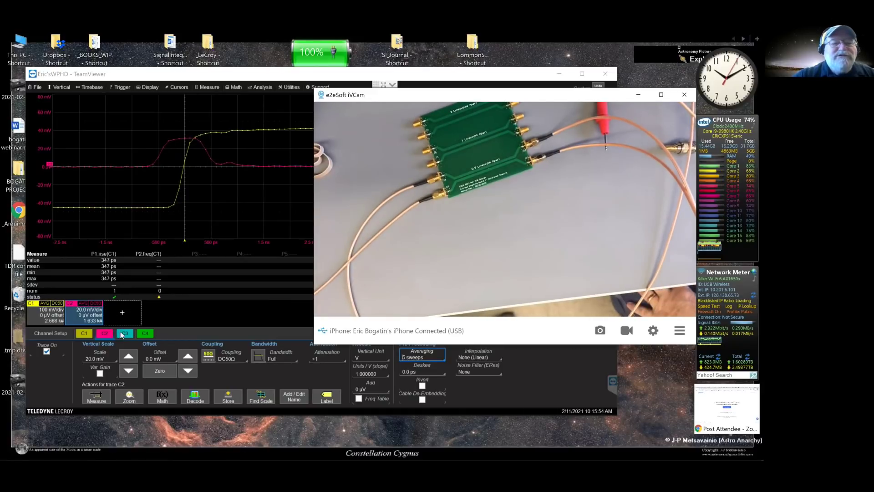
pyautogui.click(122, 313)
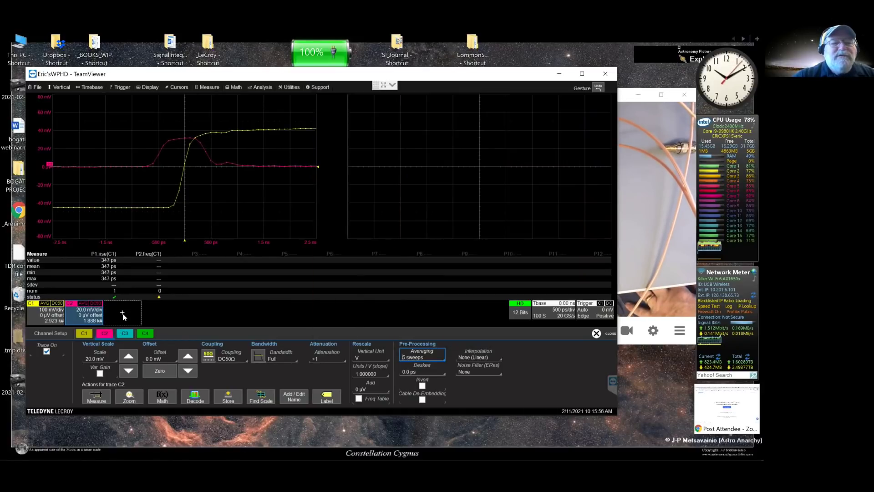
pyautogui.click(120, 298)
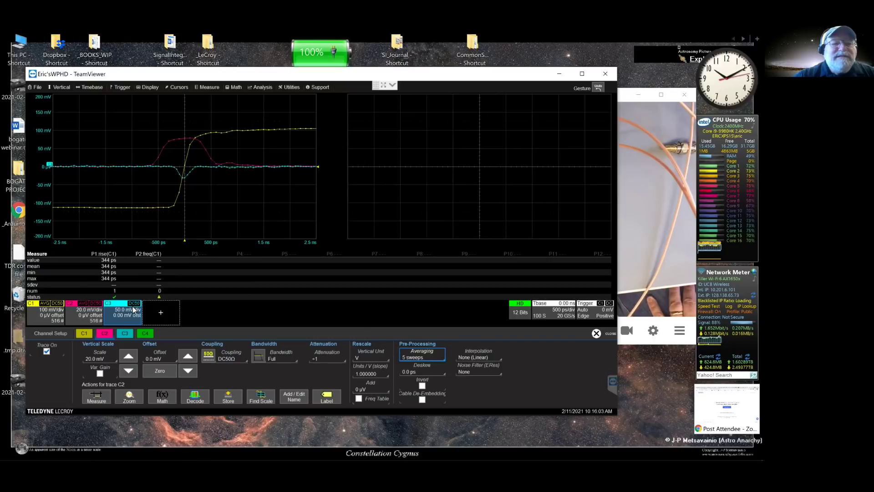
# - Set channel C3's vertical scale to 20 mV/div, matching C2, and its averaging to 25 sweeps
pyautogui.click(80, 319)
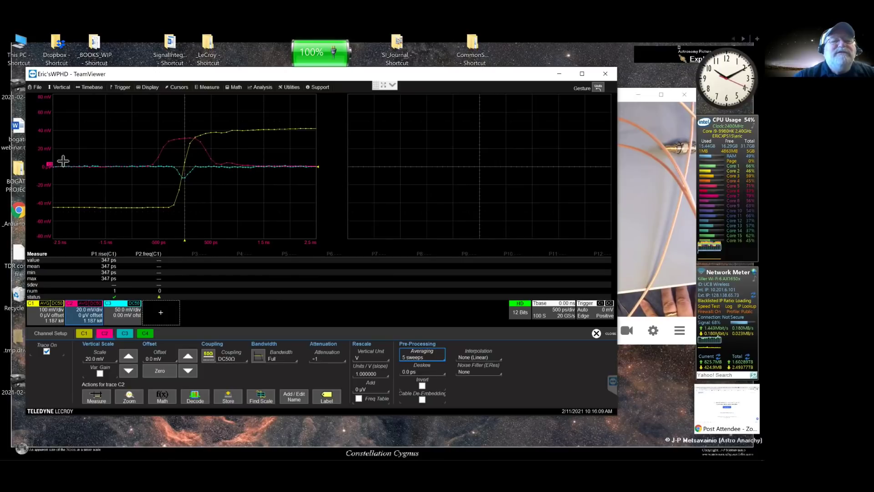
pyautogui.click(122, 313)
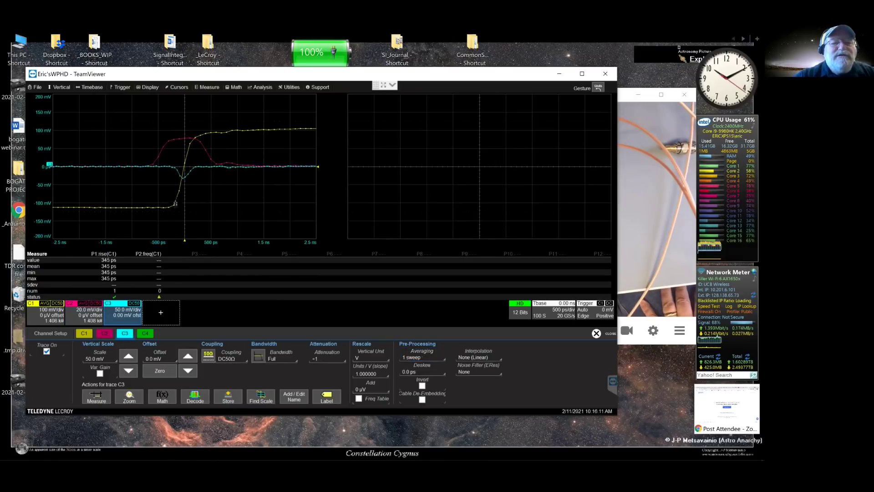
pyautogui.click(129, 370)
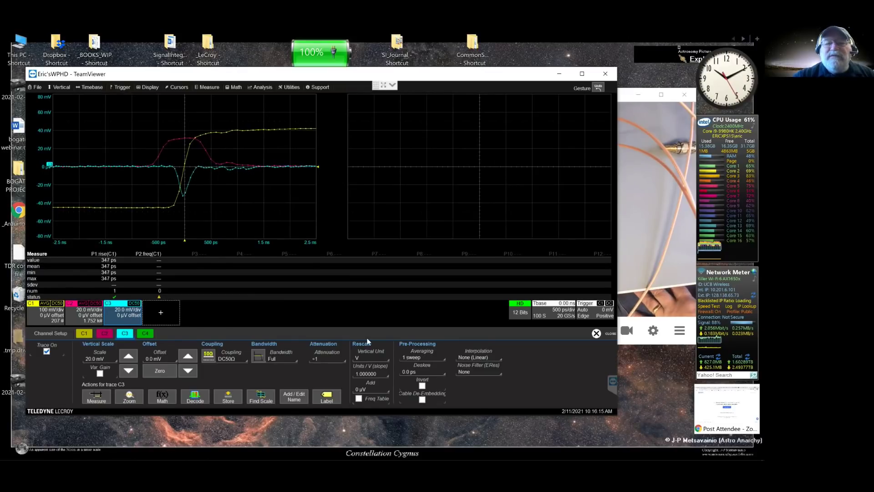
pyautogui.click(417, 355)
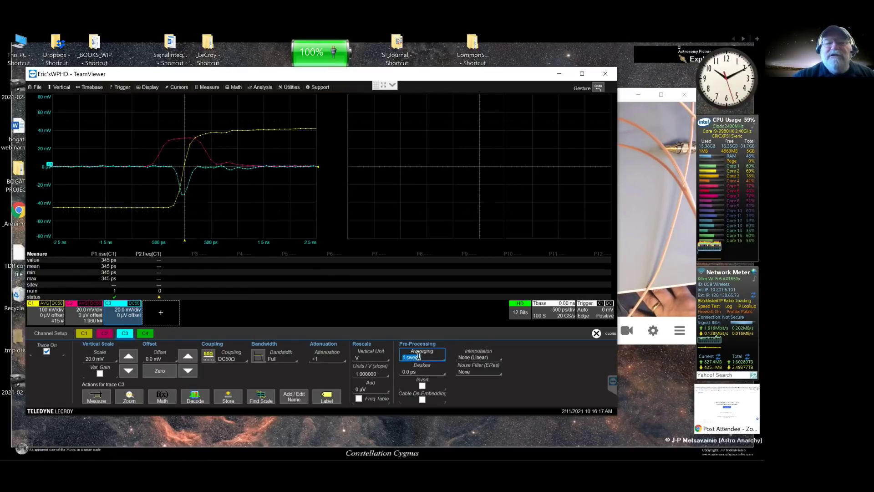
pyautogui.click(418, 356)
pyautogui.click(311, 214)
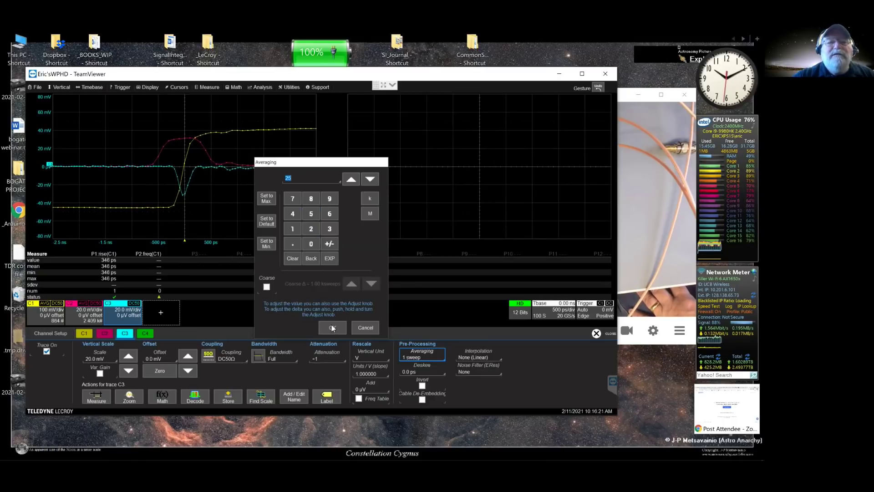
pyautogui.click(332, 328)
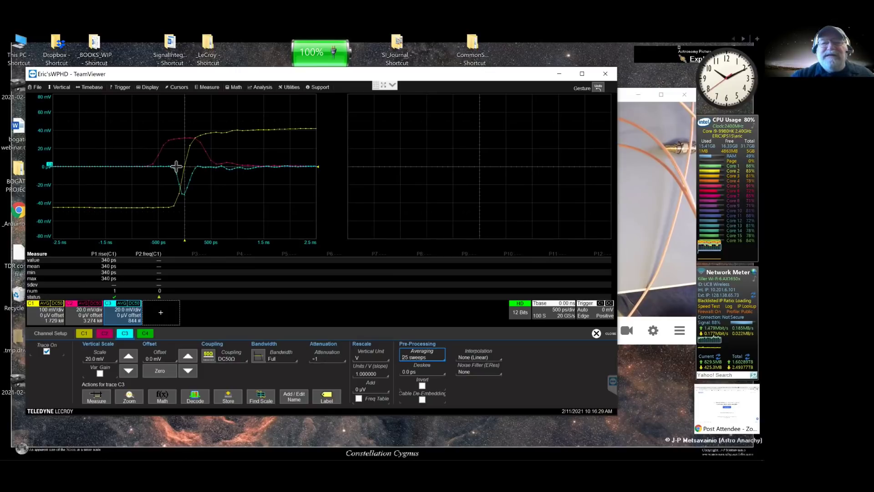
# - Check the board's cabling in the camera view, and trigger the oscilloscope on channel C2 at a level of 9.8 mV
pyautogui.click(628, 136)
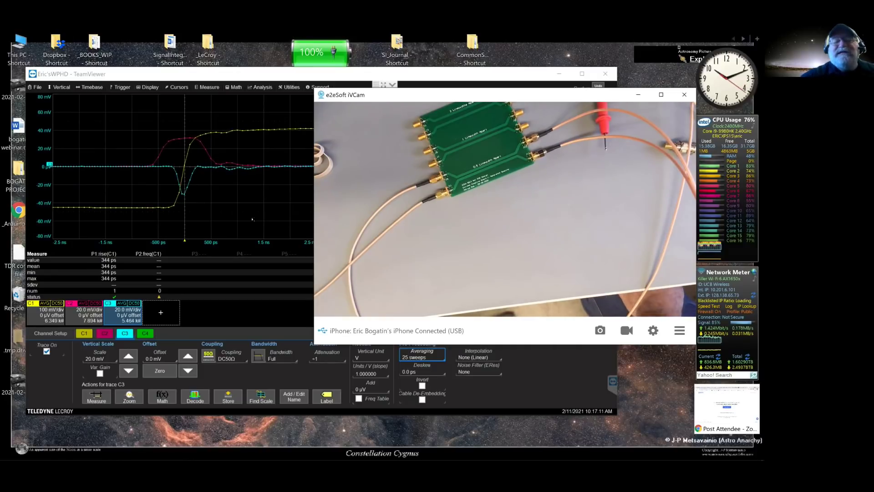
pyautogui.click(279, 116)
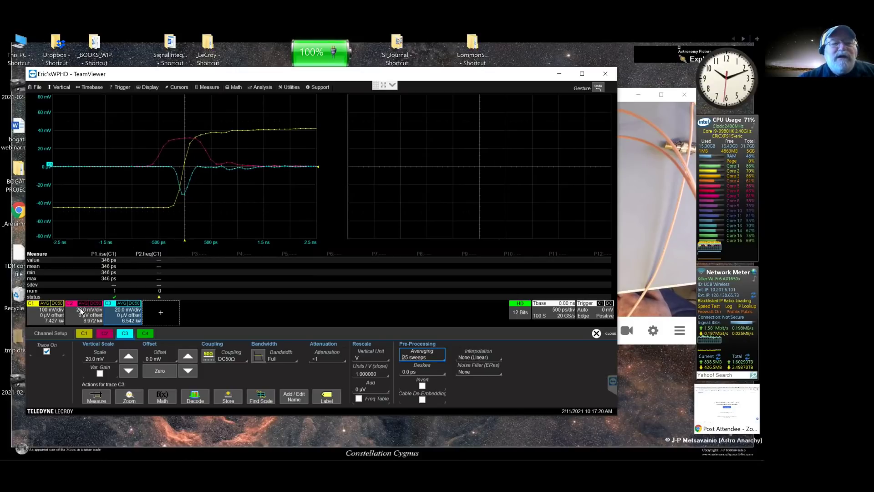
pyautogui.moveTo(247, 246); pyautogui.dragTo(586, 309)
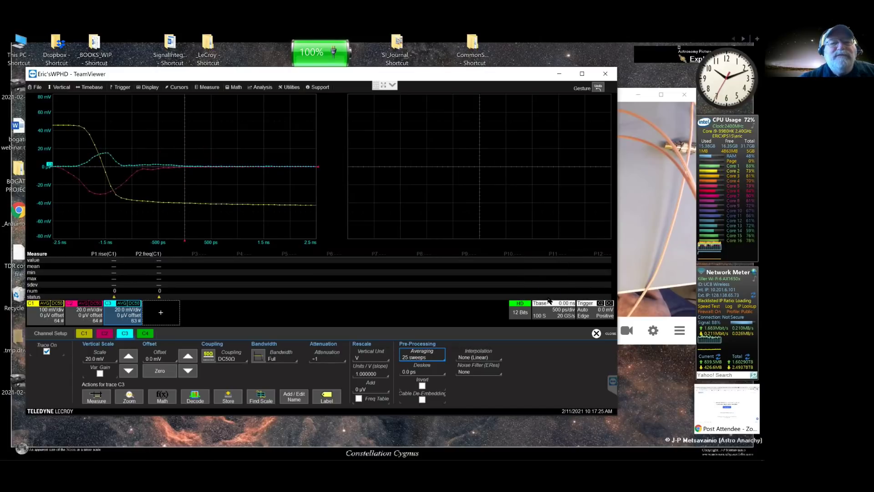
pyautogui.moveTo(315, 168); pyautogui.dragTo(318, 157)
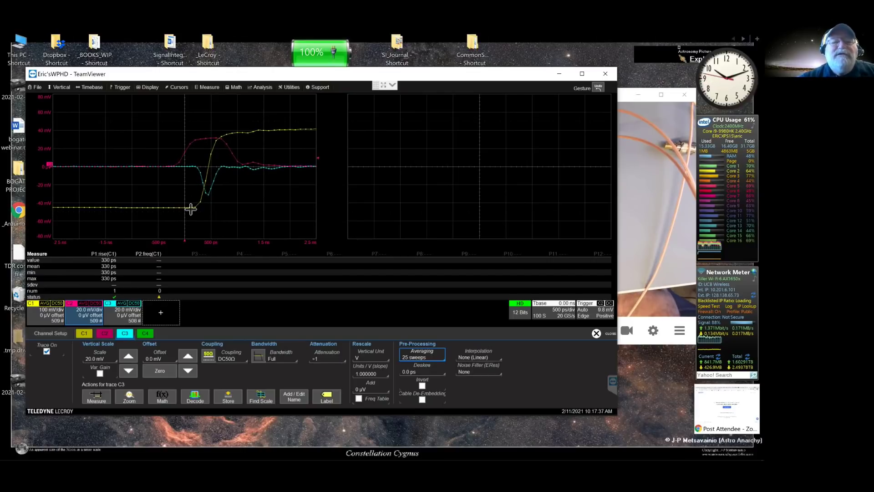
# - Look at the board in the camera view again, and save the C2 waveform to memory M2
pyautogui.click(627, 252)
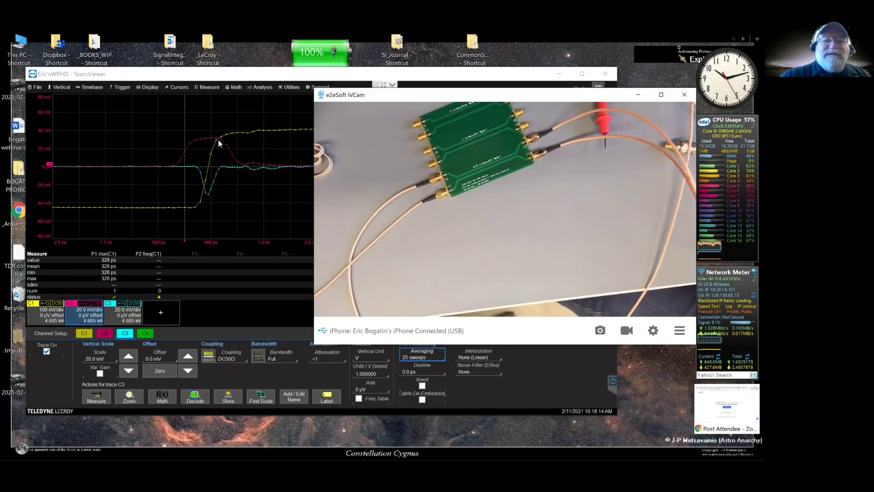
pyautogui.click(39, 87)
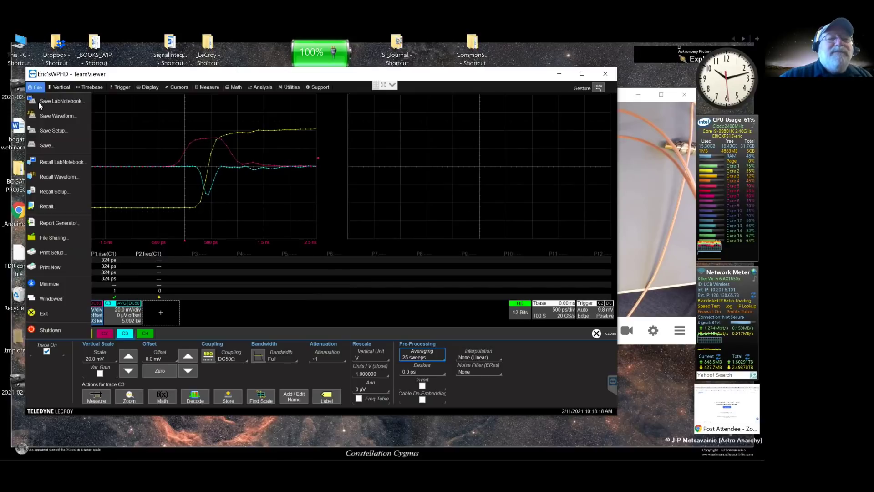
pyautogui.click(41, 116)
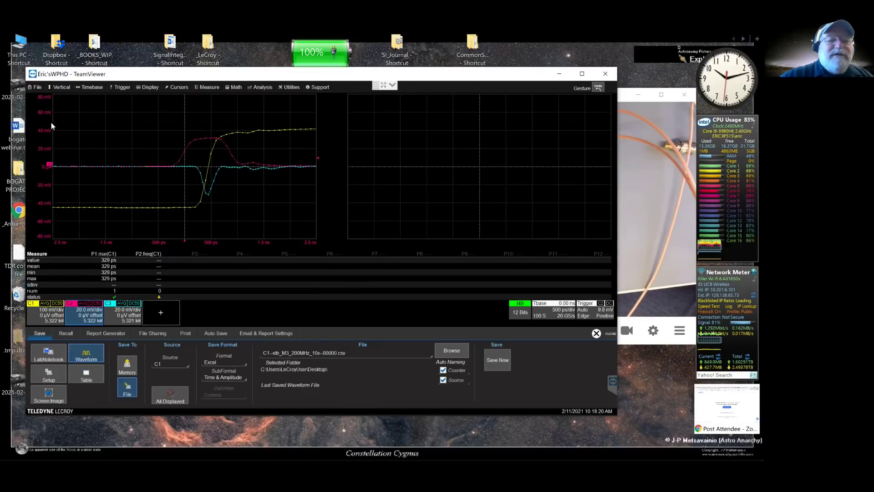
pyautogui.moveTo(85, 319); pyautogui.dragTo(160, 362)
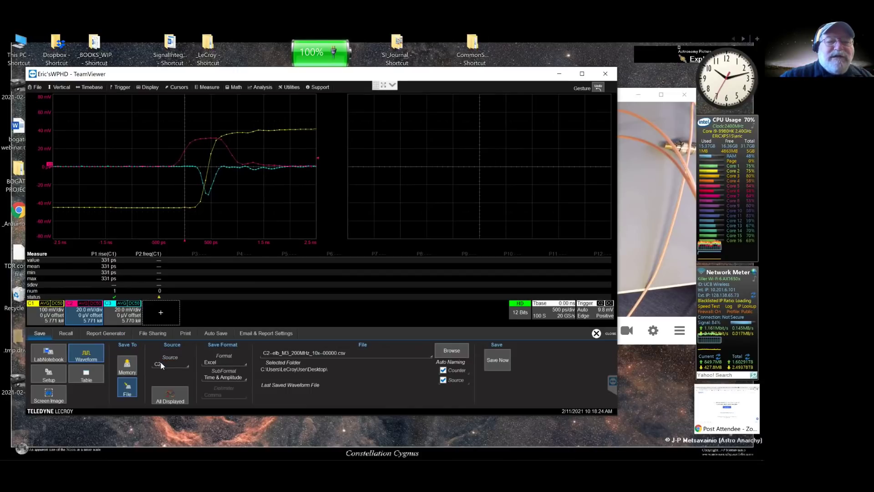
pyautogui.click(132, 363)
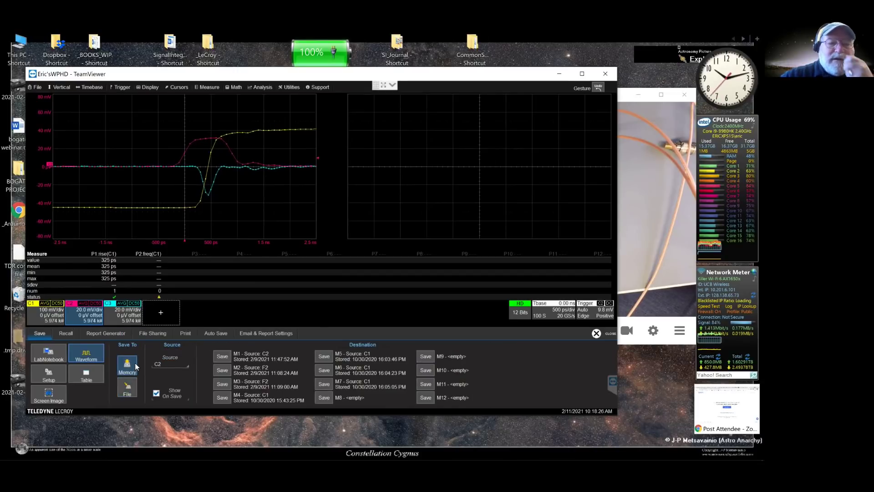
pyautogui.click(222, 371)
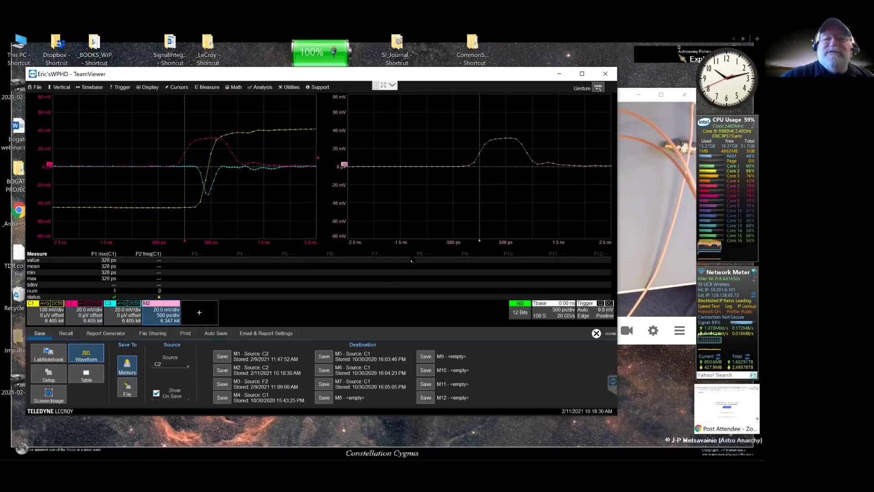
# - Move the stored M2 trace into the grid with the live channels, and check the board's cabling in the camera view
pyautogui.moveTo(152, 312); pyautogui.dragTo(132, 189)
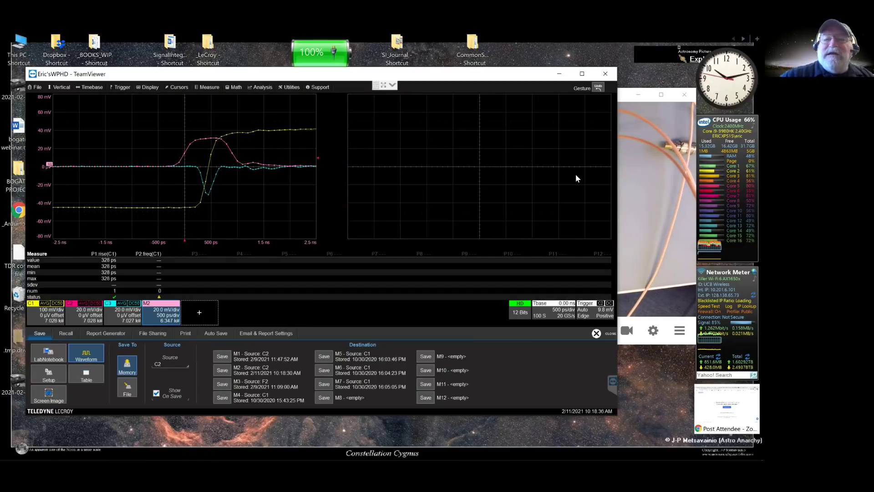
pyautogui.hotkey('alt', 'Tab')
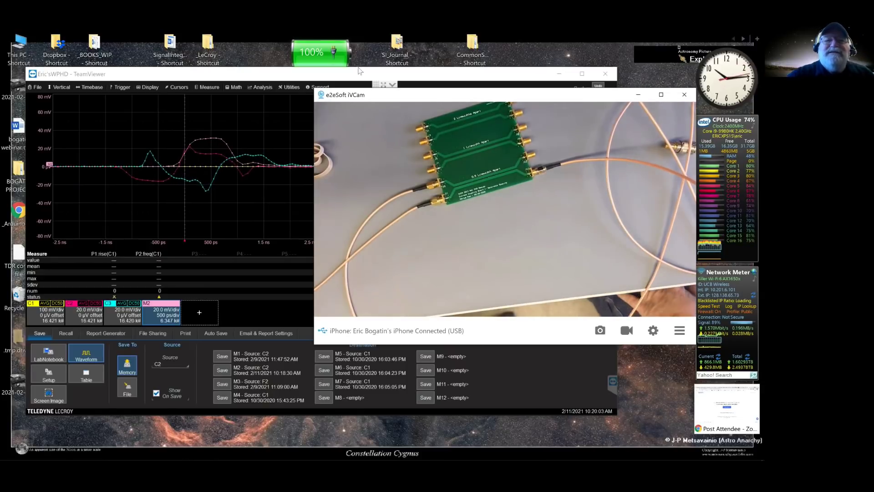
pyautogui.click(320, 77)
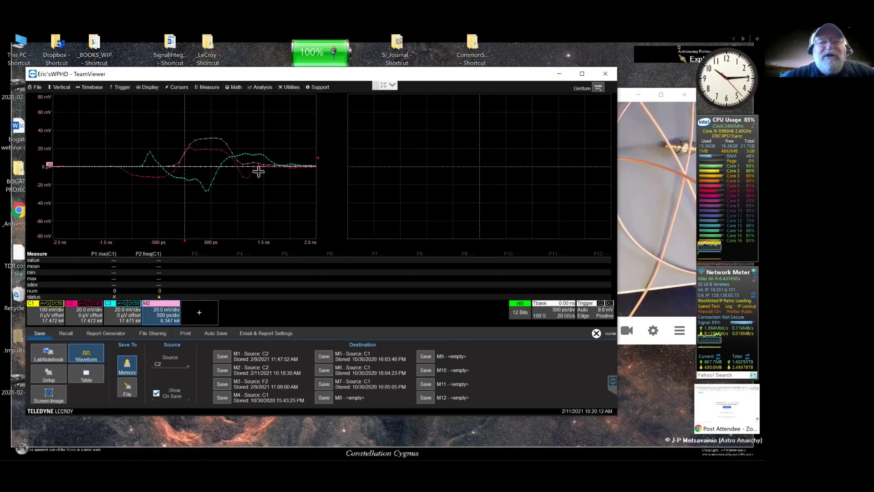
# - Set channel C2's averaging to 1 sweep and shift the live traces about 0.12 ns earlier to align C2 with stored trace M2
pyautogui.click(81, 313)
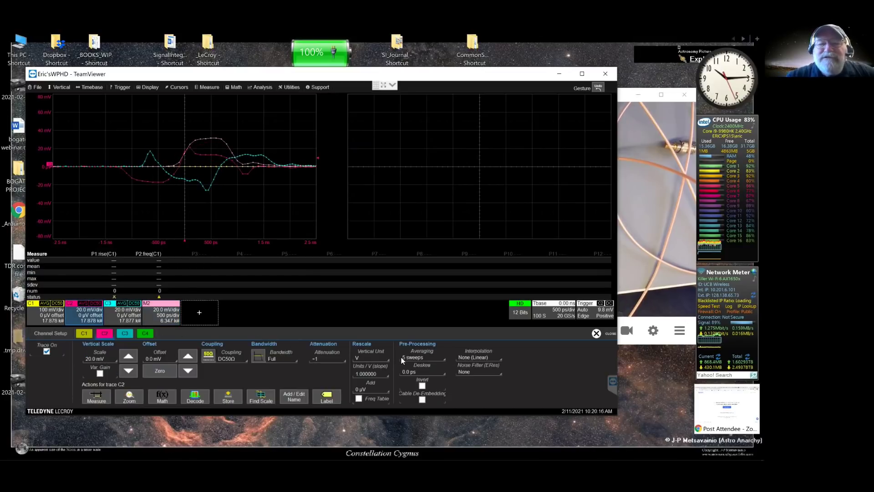
pyautogui.click(426, 357)
pyautogui.click(426, 357)
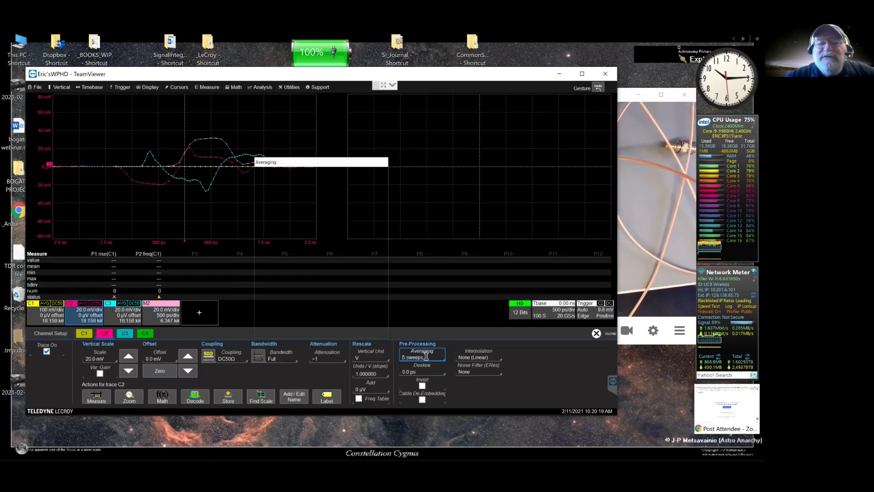
pyautogui.click(293, 229)
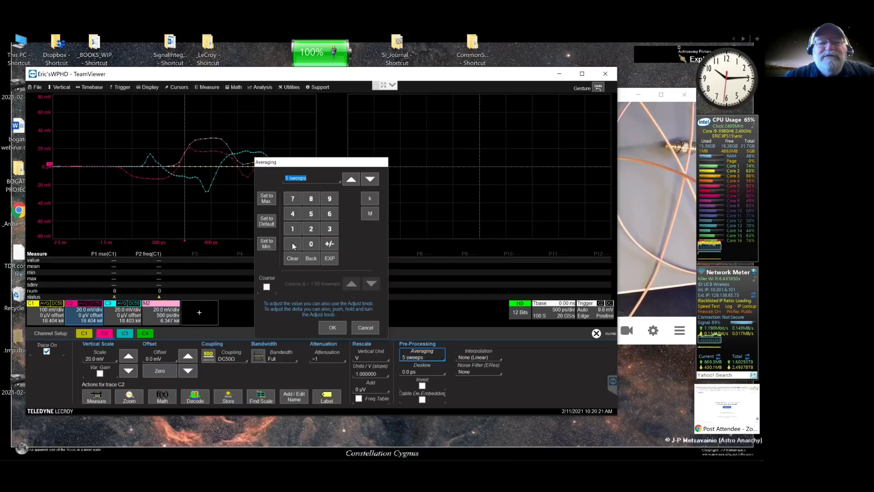
pyautogui.click(335, 325)
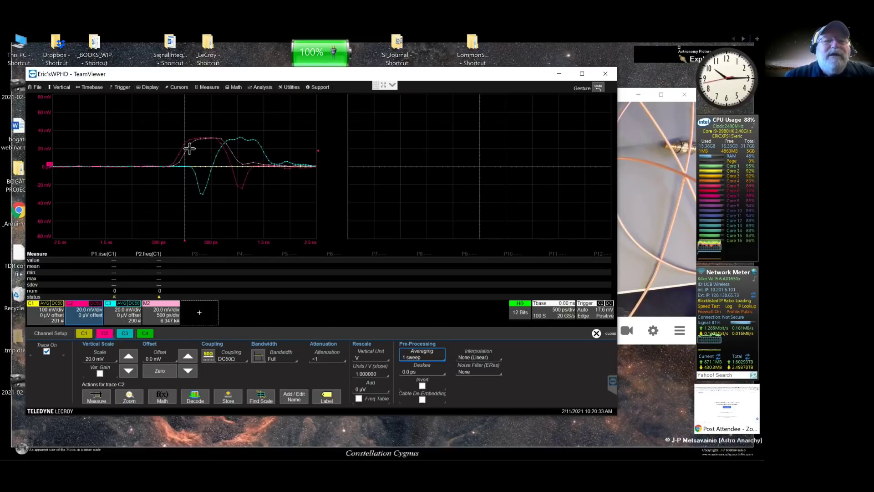
pyautogui.moveTo(188, 149); pyautogui.dragTo(182, 150)
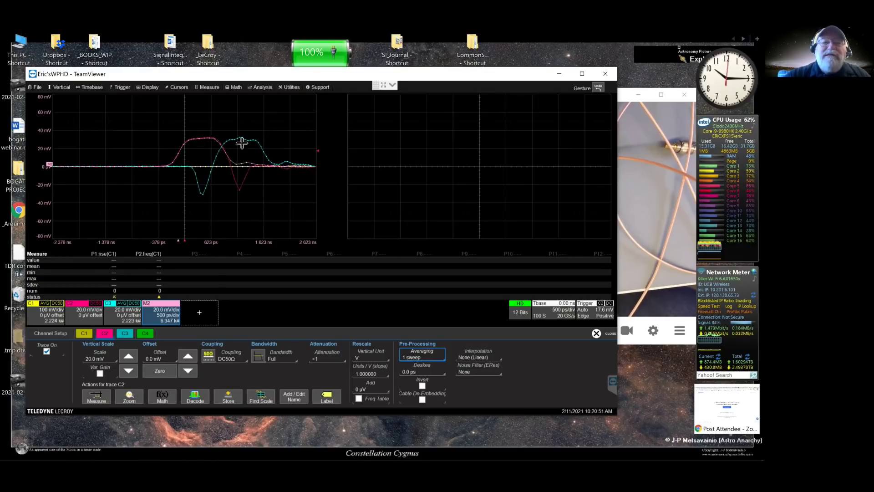
# - Set channel C2's averaging to 25 sweeps
pyautogui.click(86, 311)
pyautogui.click(425, 353)
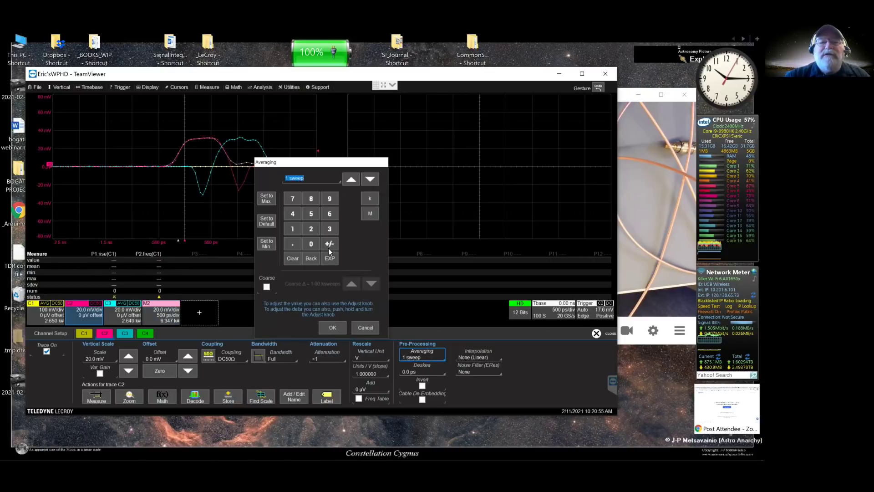
pyautogui.write('5')
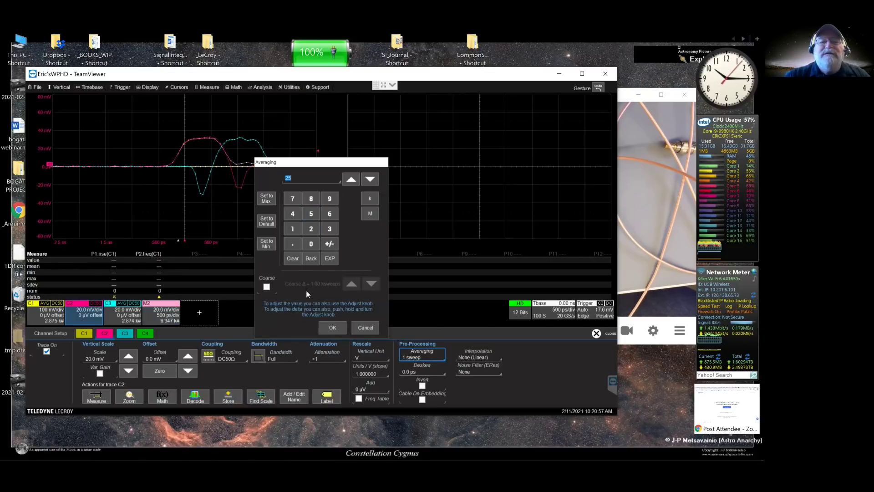
pyautogui.click(325, 324)
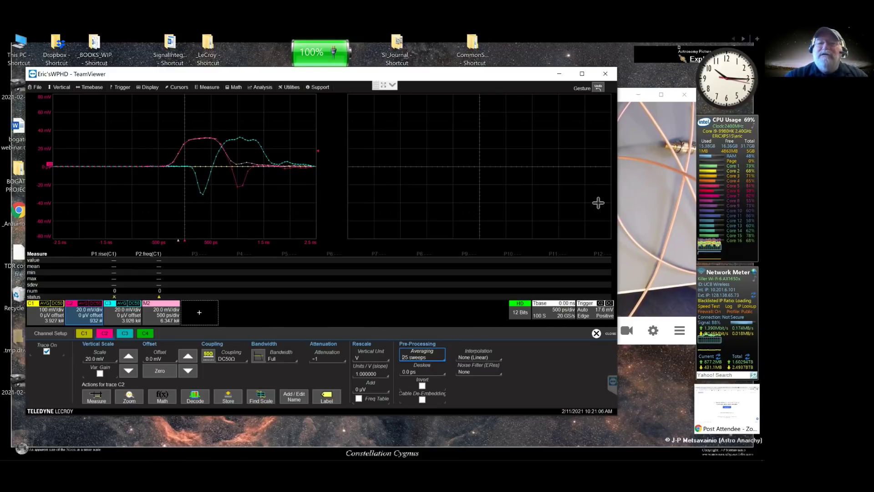
# - Look at the test board in the camera view, and switch to the YouTube video "What Every PCB Designer Should Know - Crosstalk Explained" in the browser
pyautogui.hotkey('alt', 'Tab')
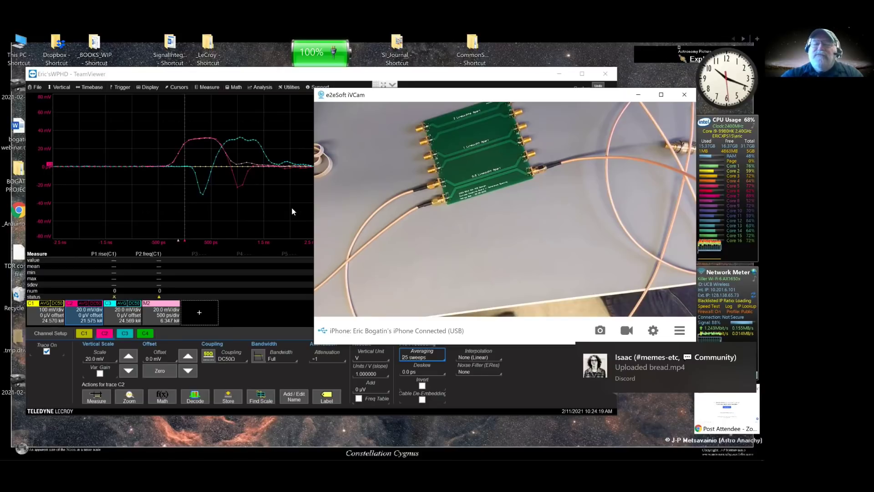
pyautogui.moveTo(665, 366)
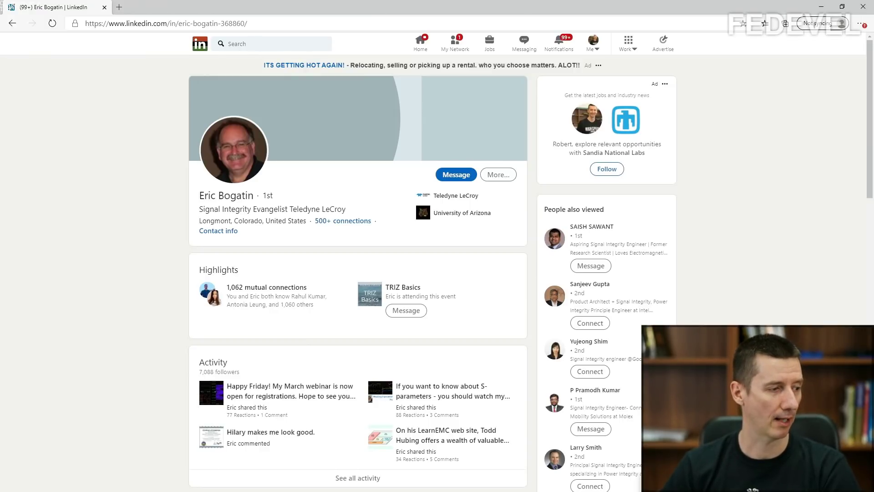
pyautogui.hotkey('alt', 'Tab')
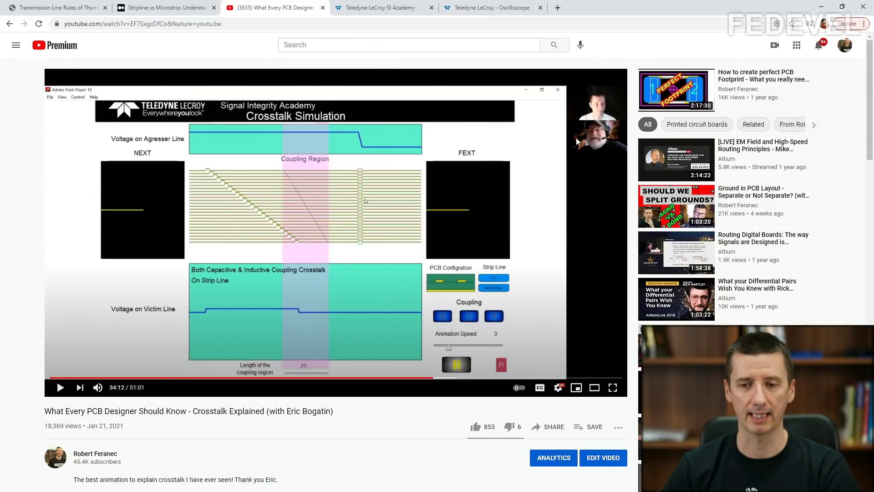